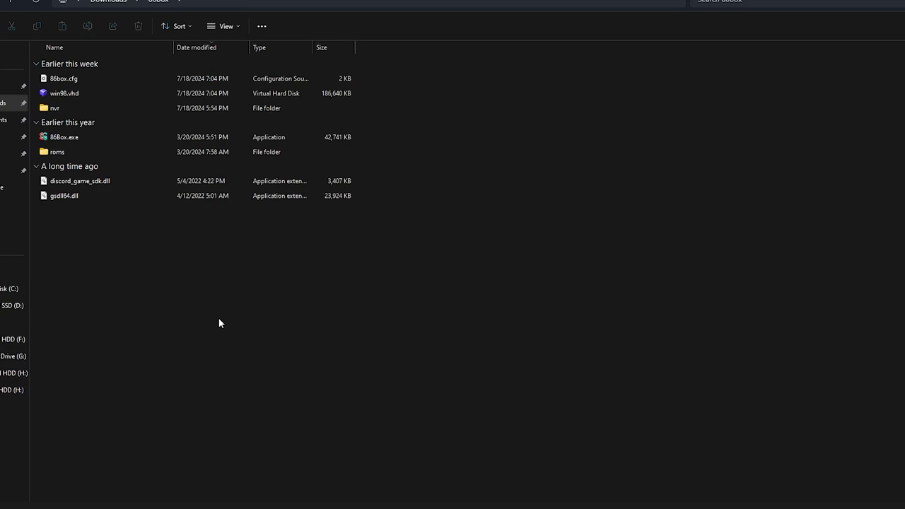
- Launch 86Box.exe from the 86box folder and open the emulated machine's settings
drag(219, 323, 159, 235)
double_click(92, 138)
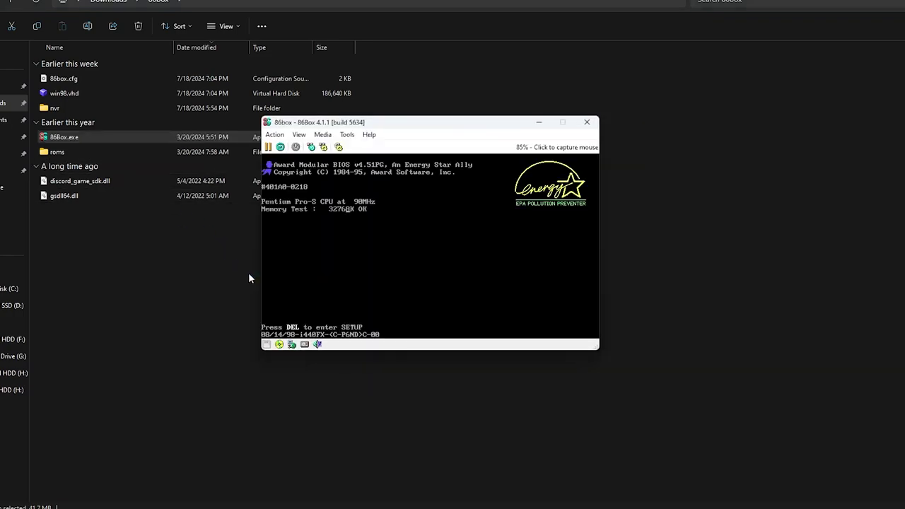
click(347, 135)
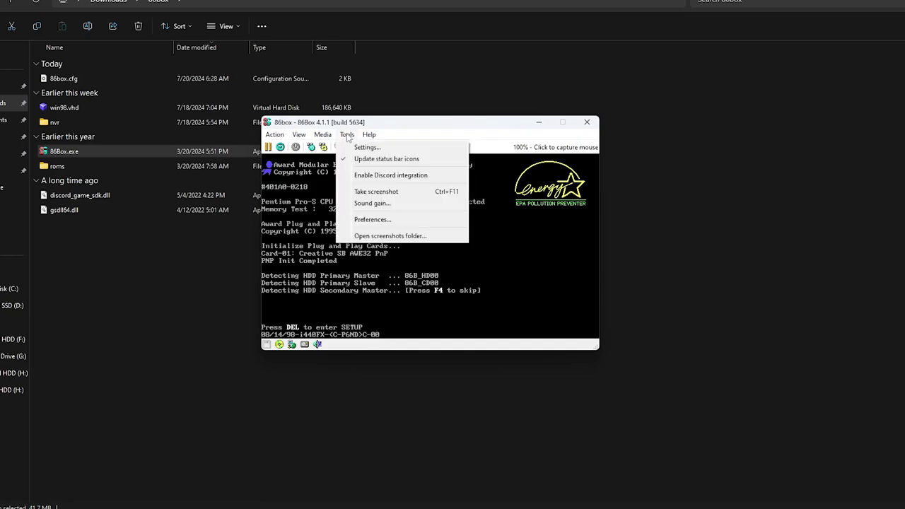
click(369, 147)
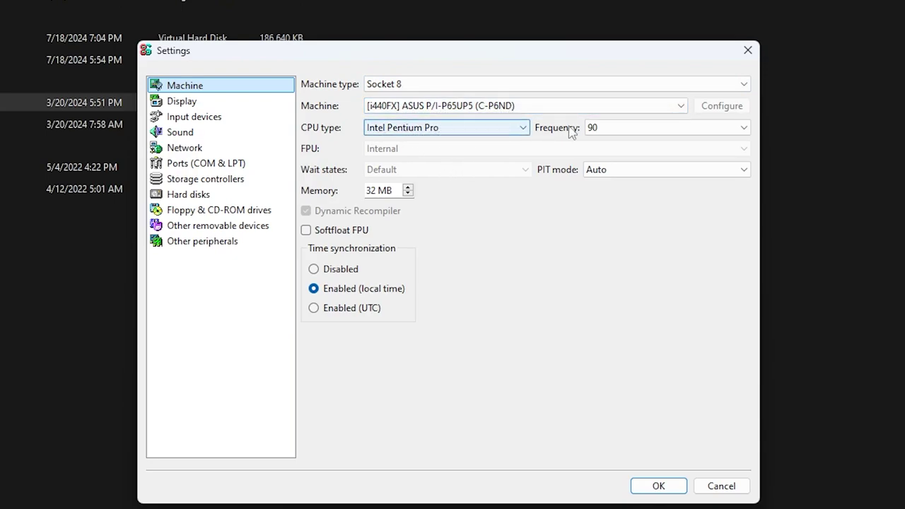
- Select 90 as the frequency for the Intel Pentium Pro CPU in the machine settings
click(598, 132)
click(614, 138)
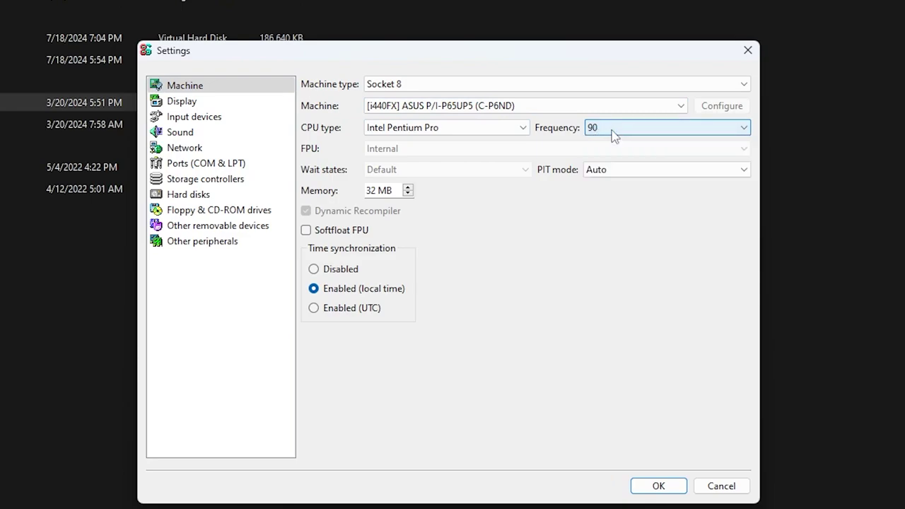
click(620, 131)
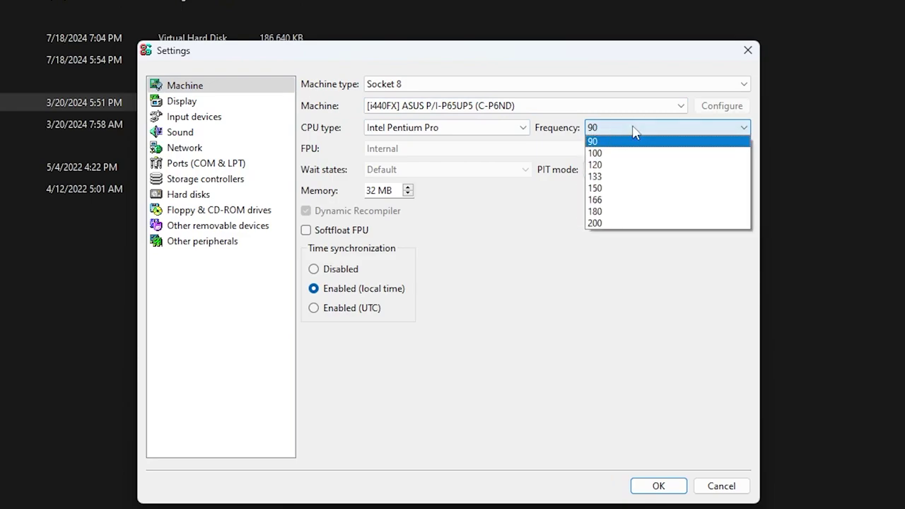
click(631, 144)
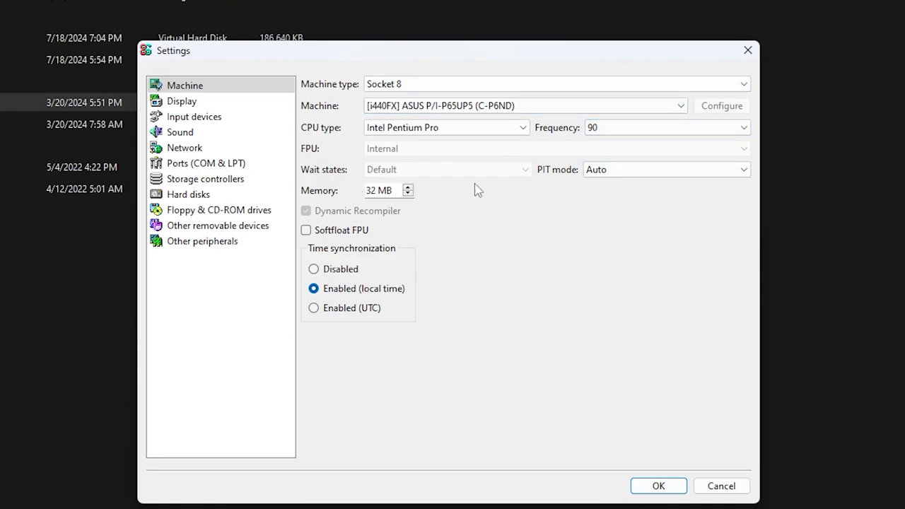
- Review the display settings and the S3 ViRGE/VX video card's configuration without changing them
click(225, 103)
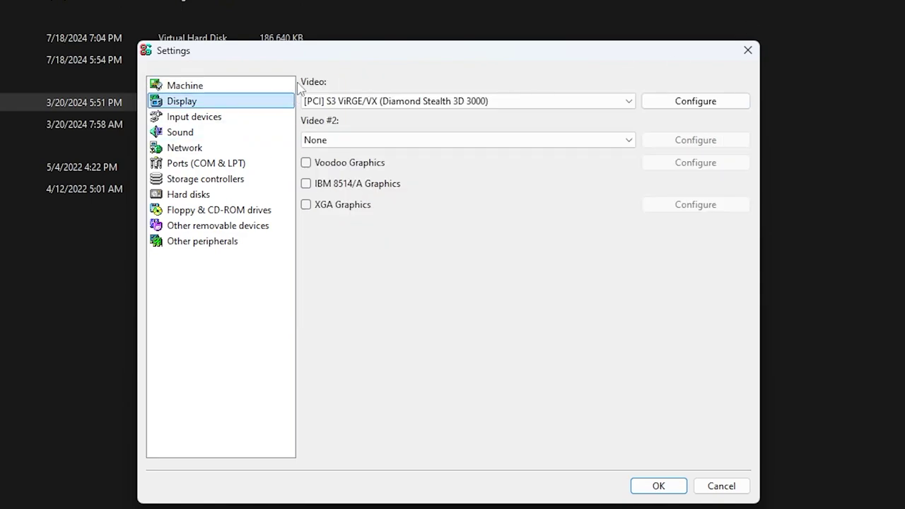
click(435, 101)
click(436, 103)
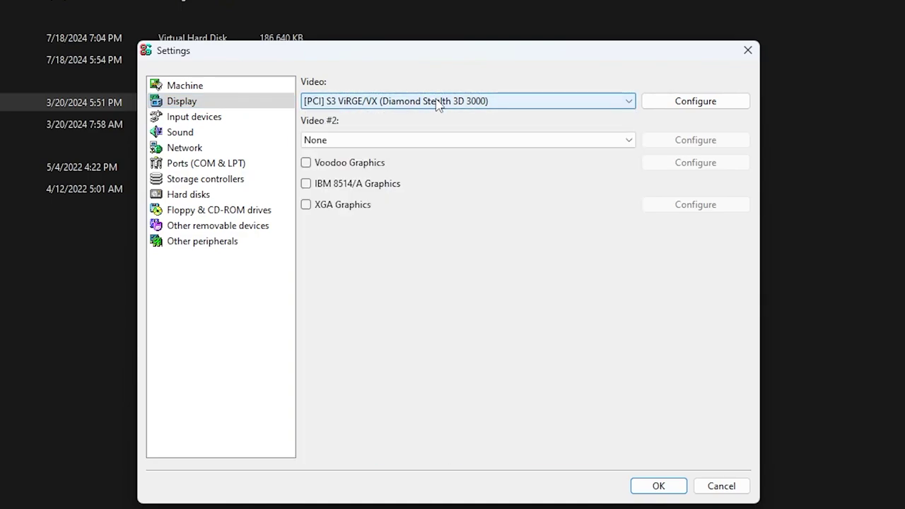
click(693, 103)
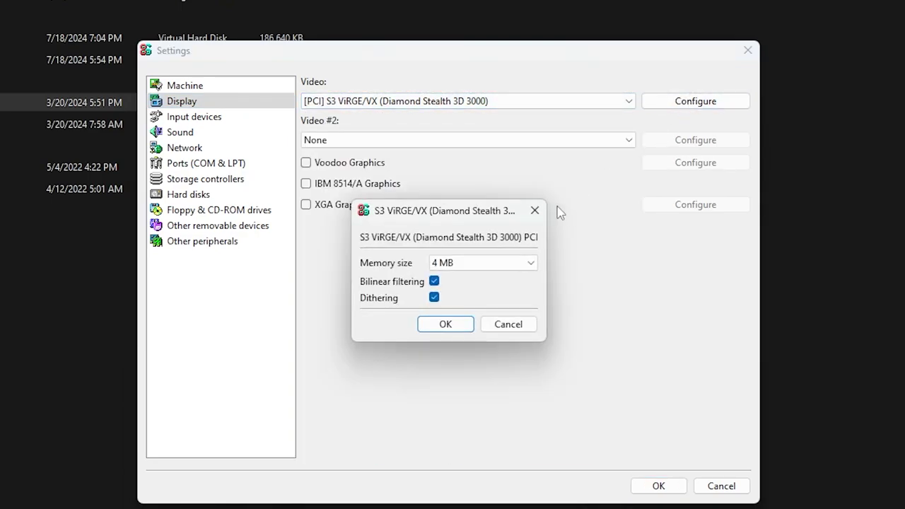
click(535, 211)
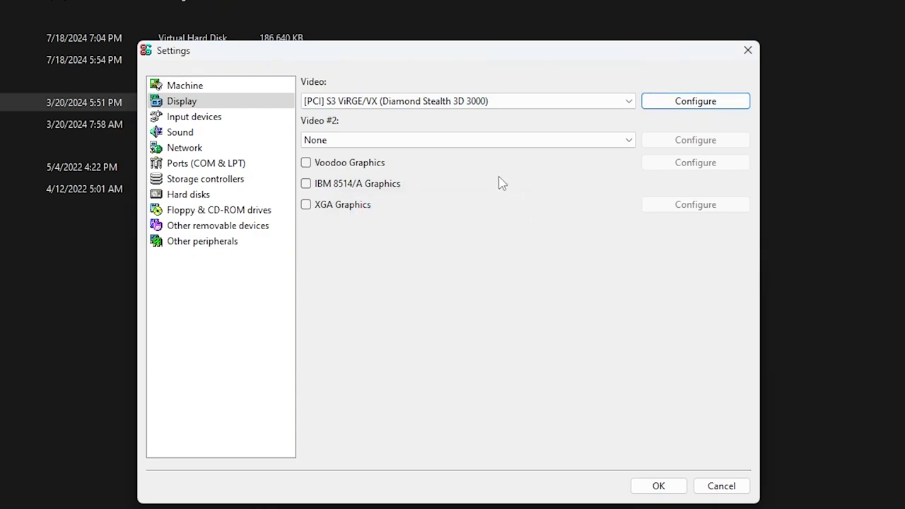
- Review the input device settings, including the mouse types and the Standard PS/2 Mouse configuration
click(196, 120)
click(484, 86)
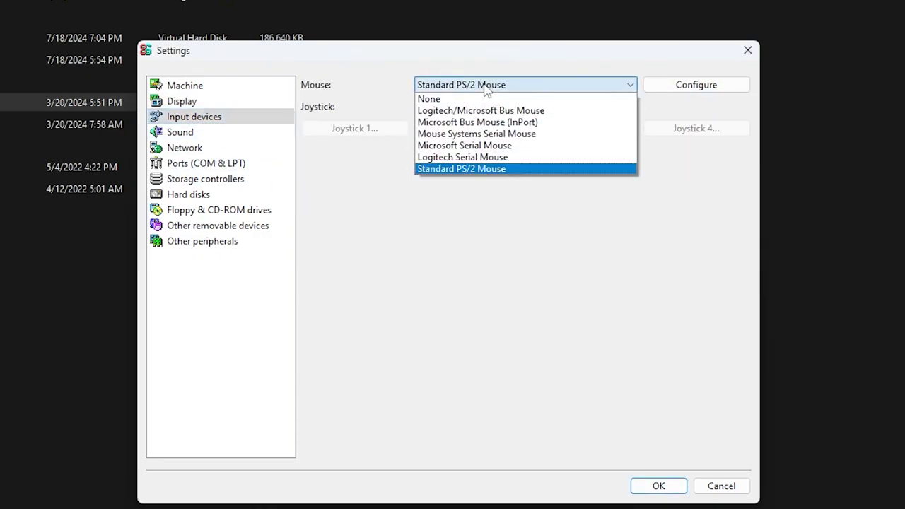
click(487, 89)
click(689, 97)
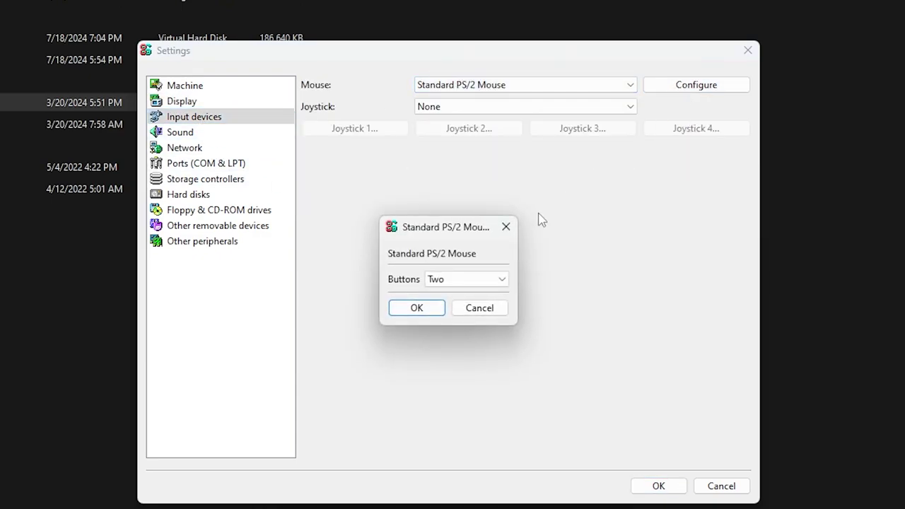
click(506, 227)
- Review the Sound Blaster AWE32 PnP configuration and the first network card's settings
click(212, 133)
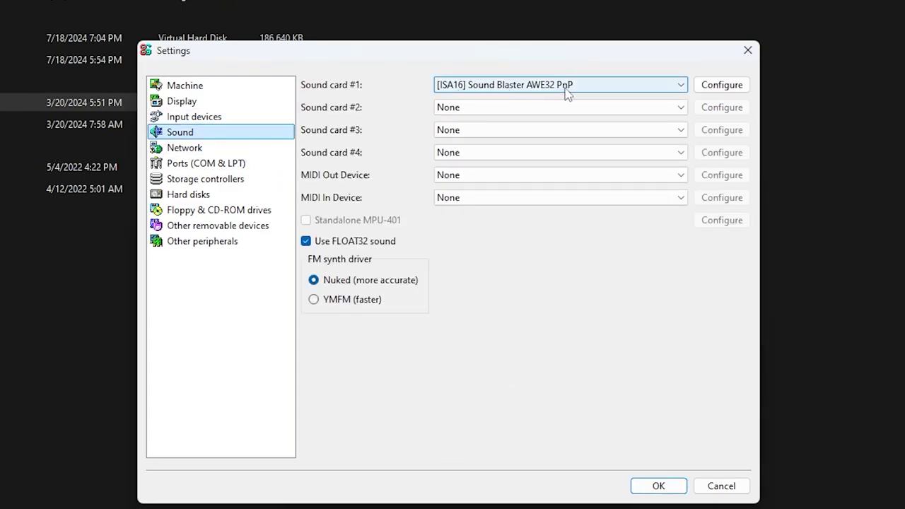
click(722, 85)
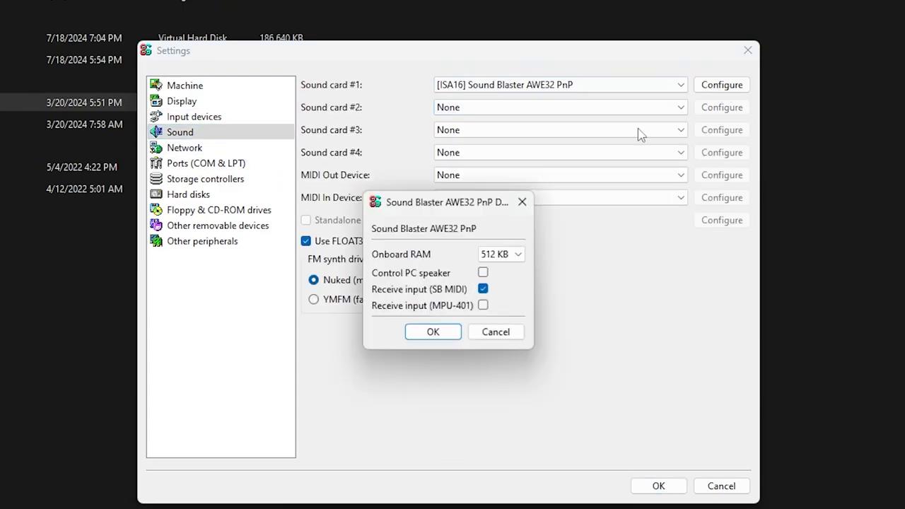
click(525, 202)
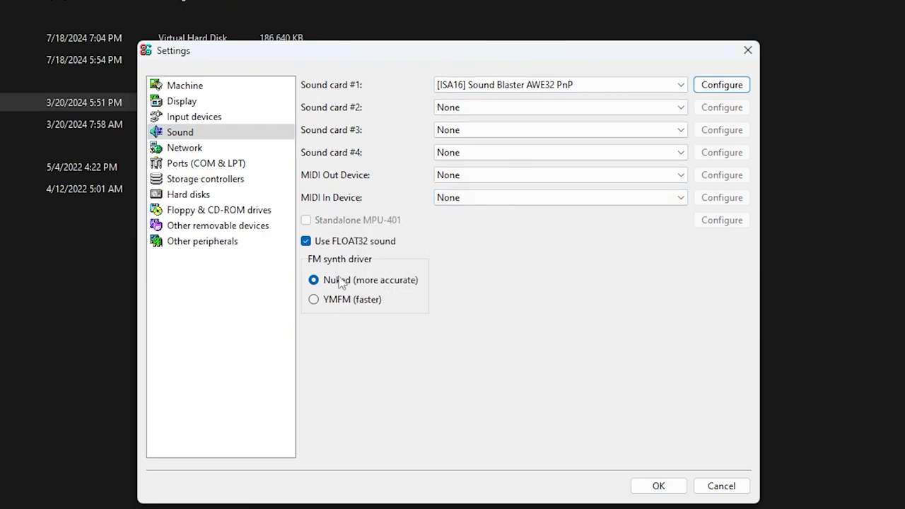
click(227, 148)
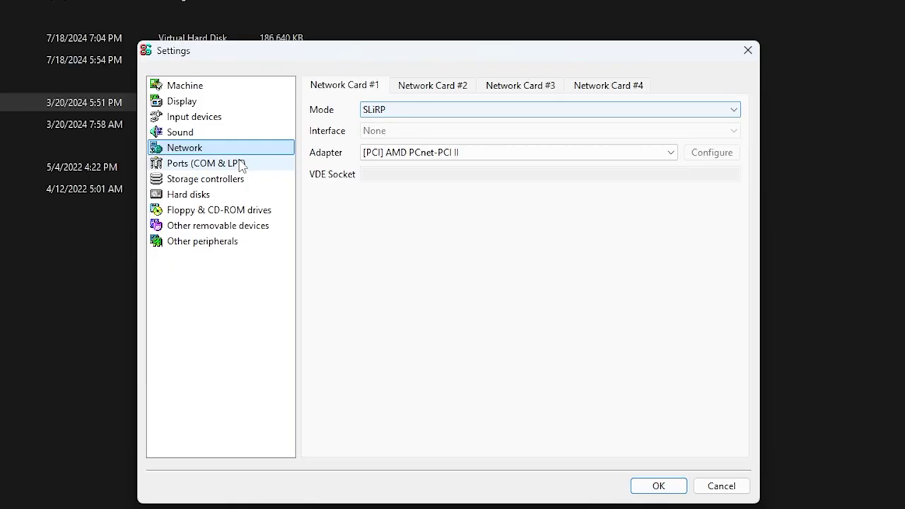
- Configure serial port passthrough 1 to use the Host Serial Passthrough mode and accept its configuration
click(237, 165)
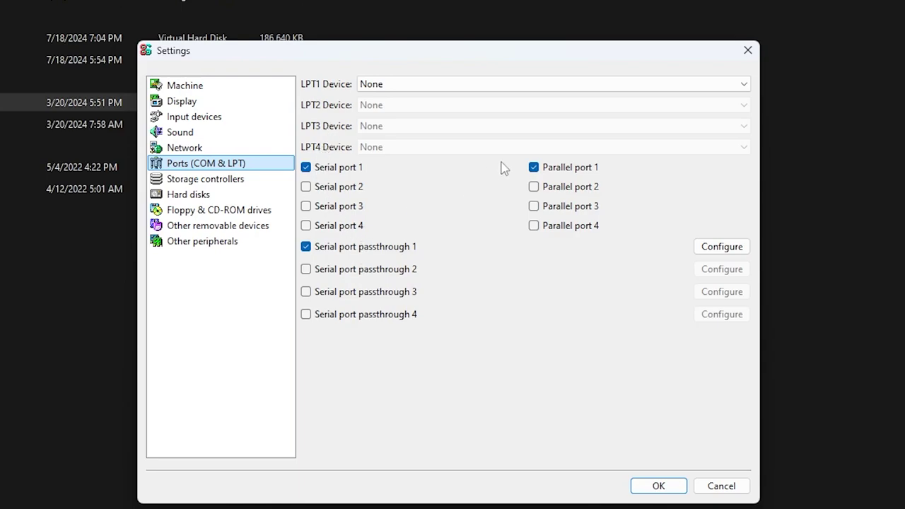
click(727, 252)
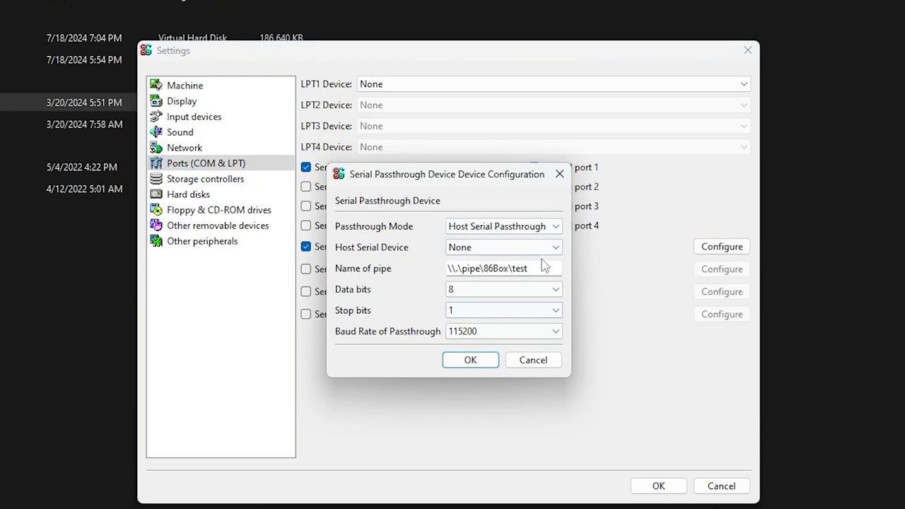
click(510, 228)
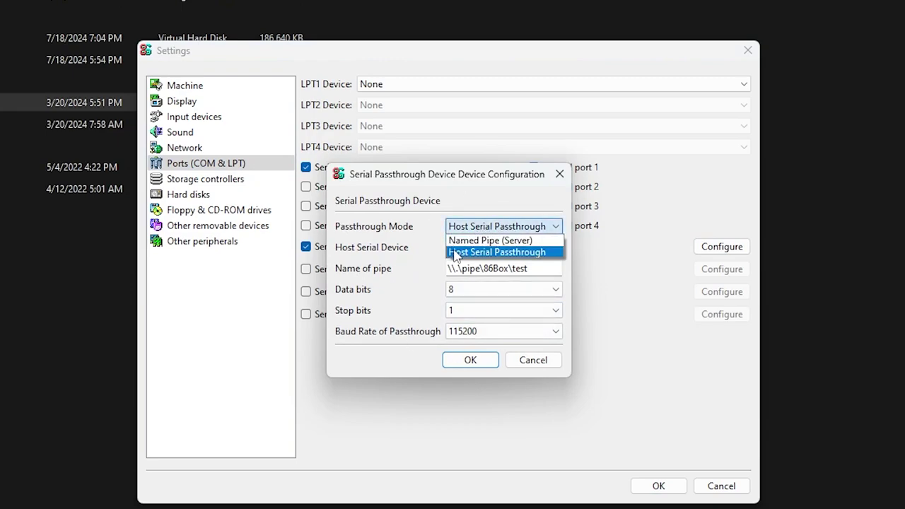
click(508, 252)
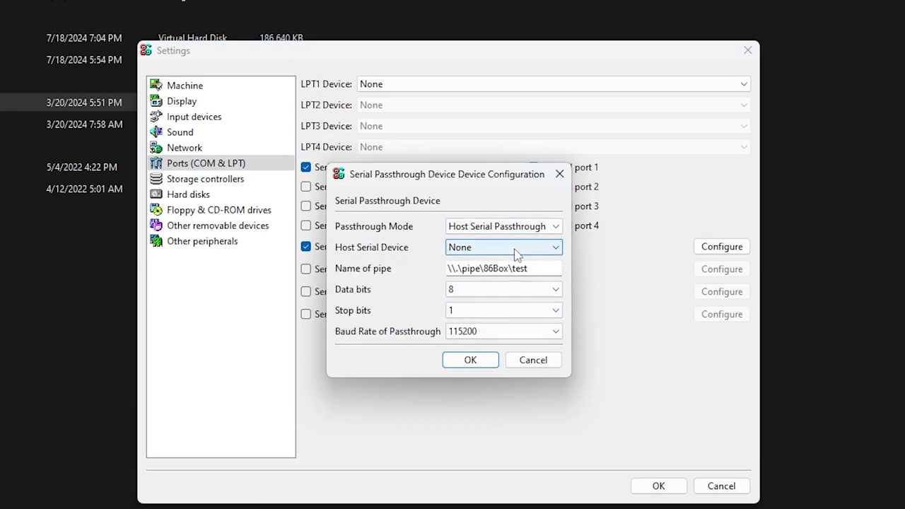
click(481, 361)
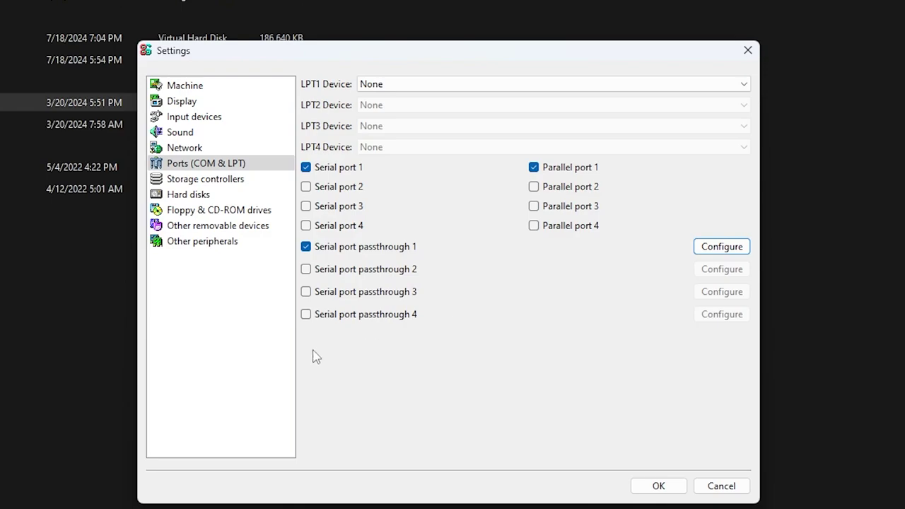
- Switch to Windows Device Manager, expand Ports (COM & LPT) and select the USB Serial Port
key(super)
text(device manager)
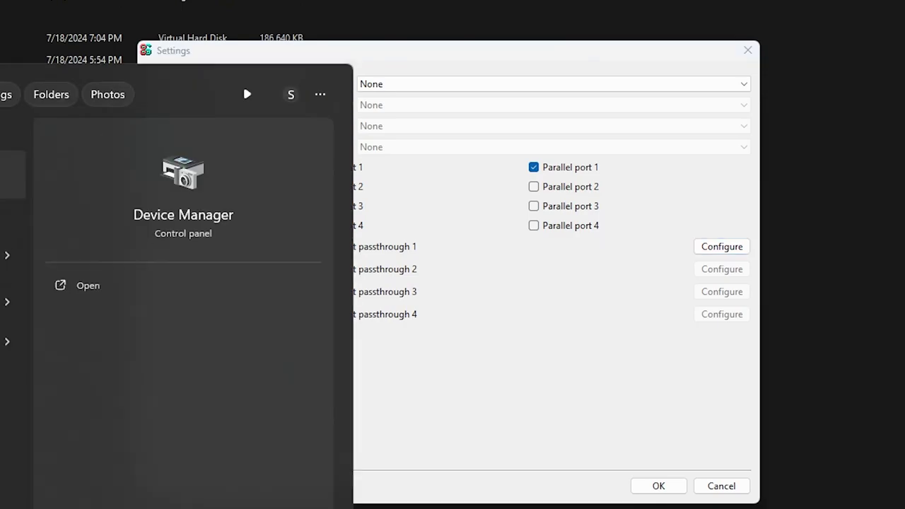
key(Return)
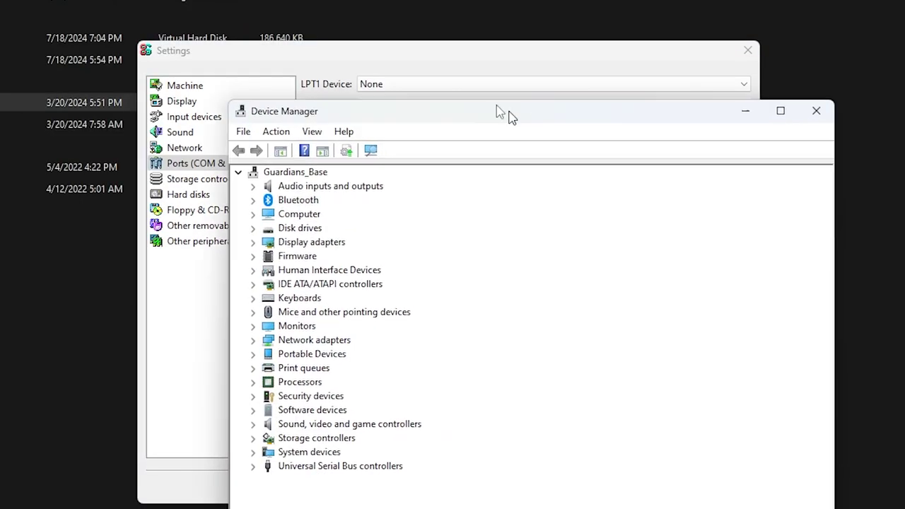
drag(505, 115, 427, 73)
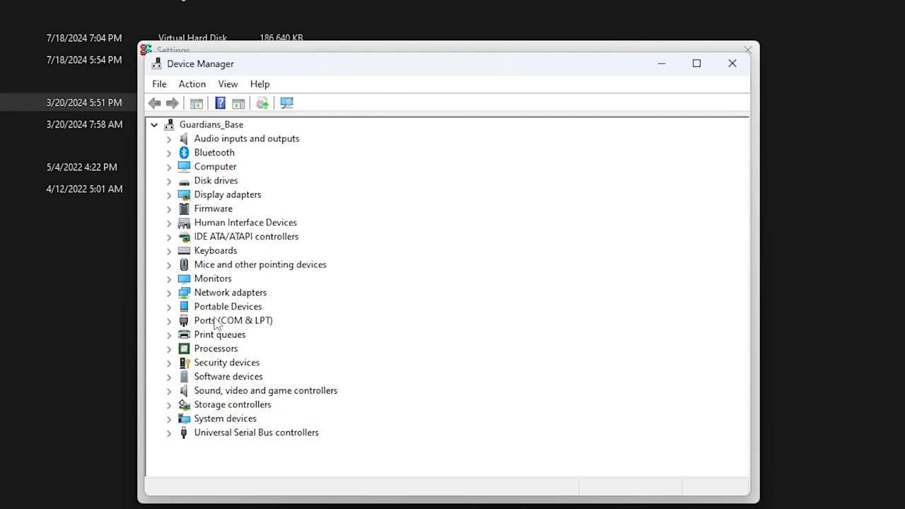
click(216, 322)
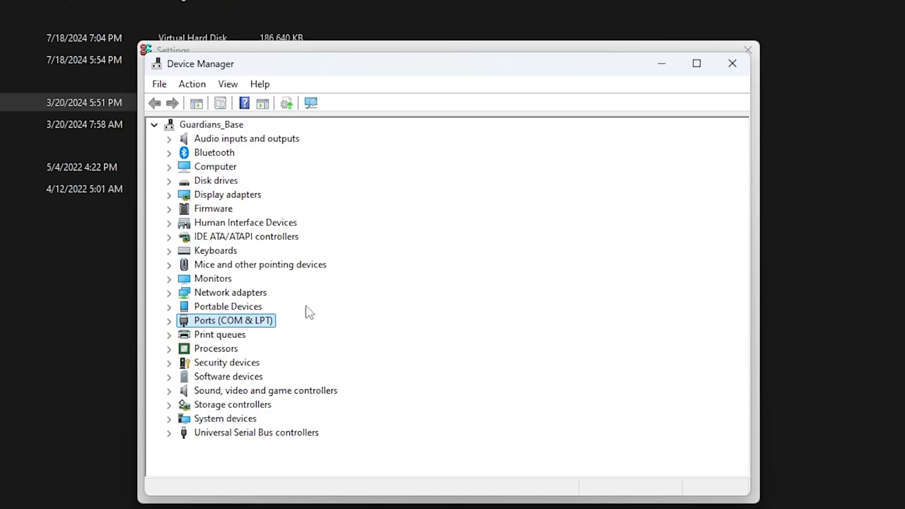
click(169, 320)
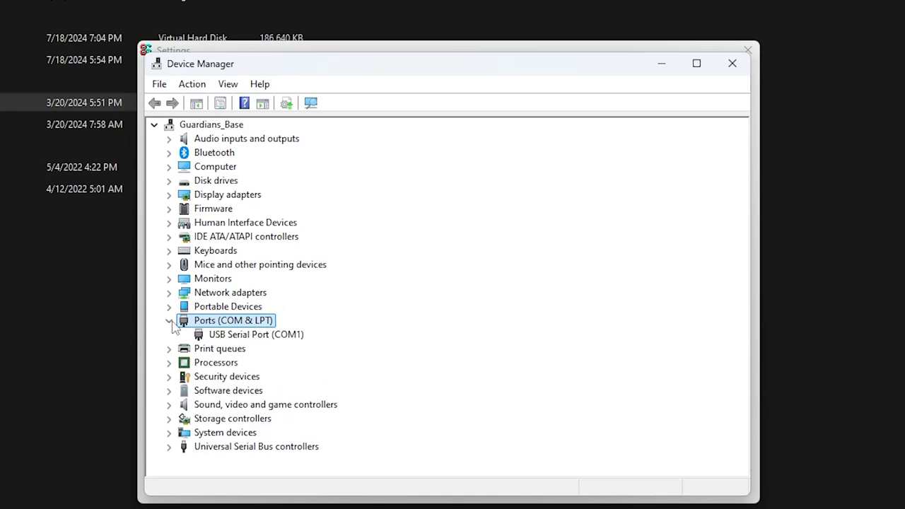
click(237, 335)
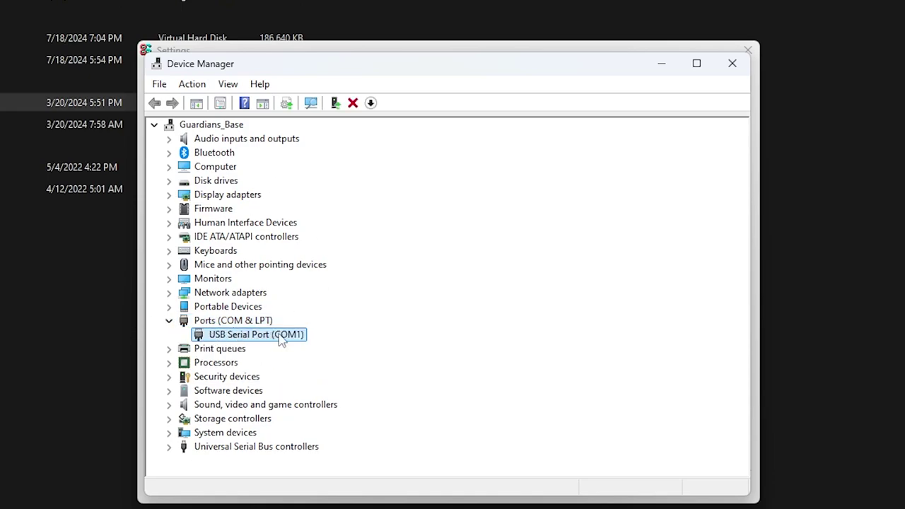
- Open the USB Serial Port's properties and bring up its advanced port settings
right_click(260, 340)
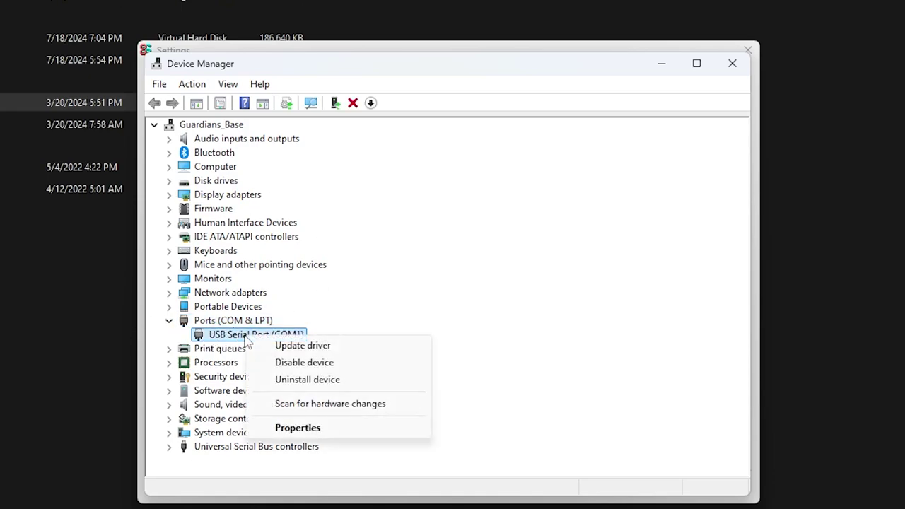
click(298, 428)
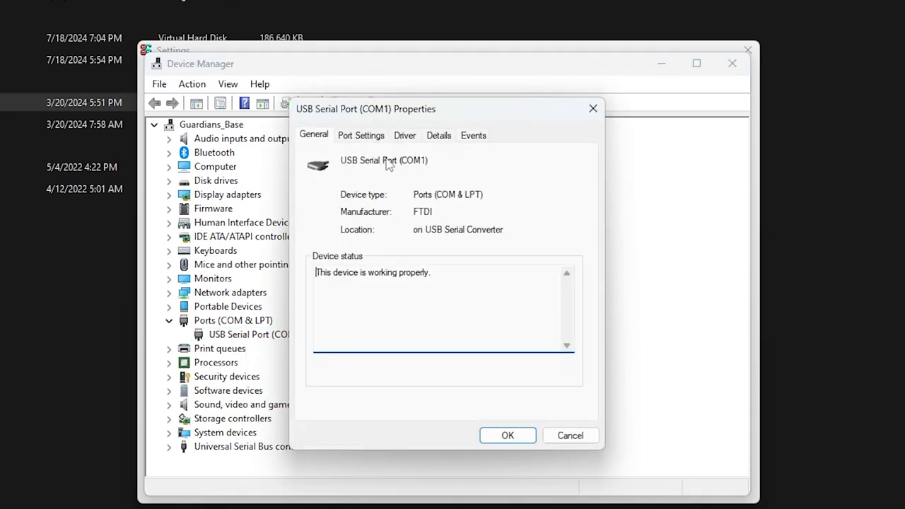
click(418, 141)
click(374, 141)
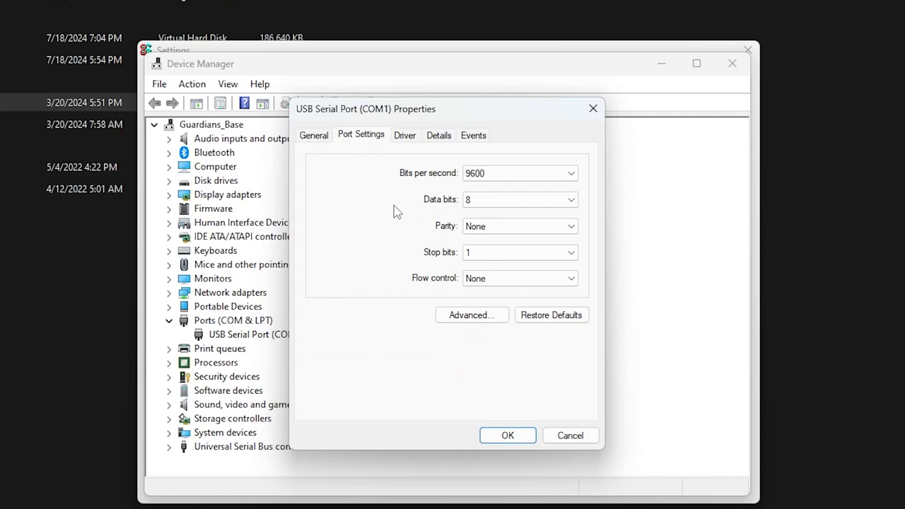
click(465, 317)
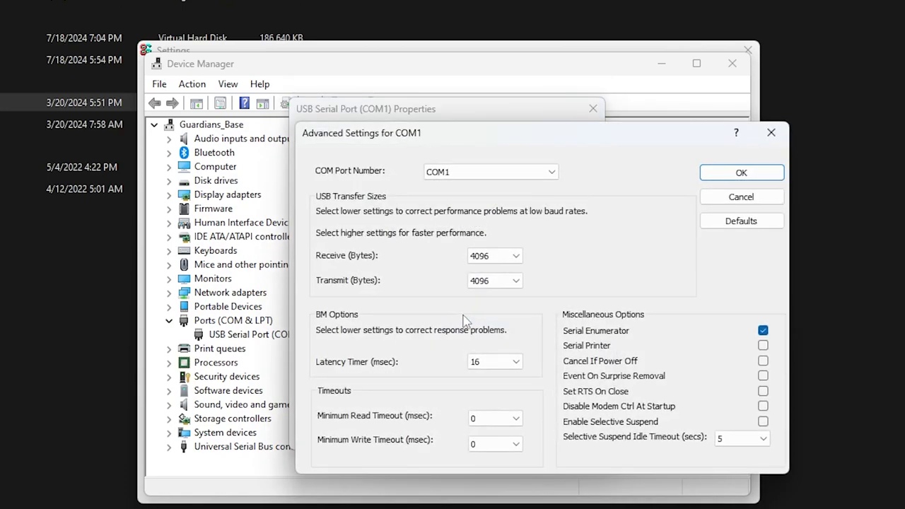
- Check the available COM port numbers, keep COM1 for the USB Serial Port, and accept the advanced settings and properties
click(461, 174)
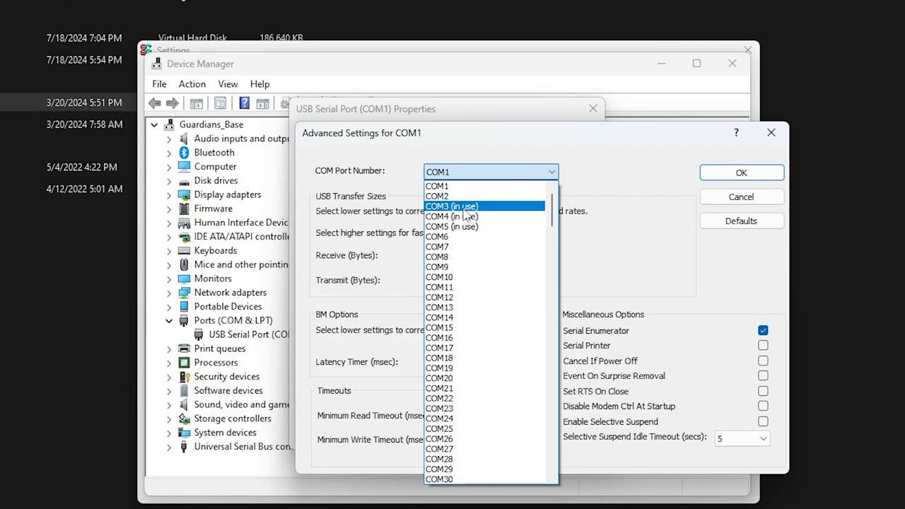
click(491, 174)
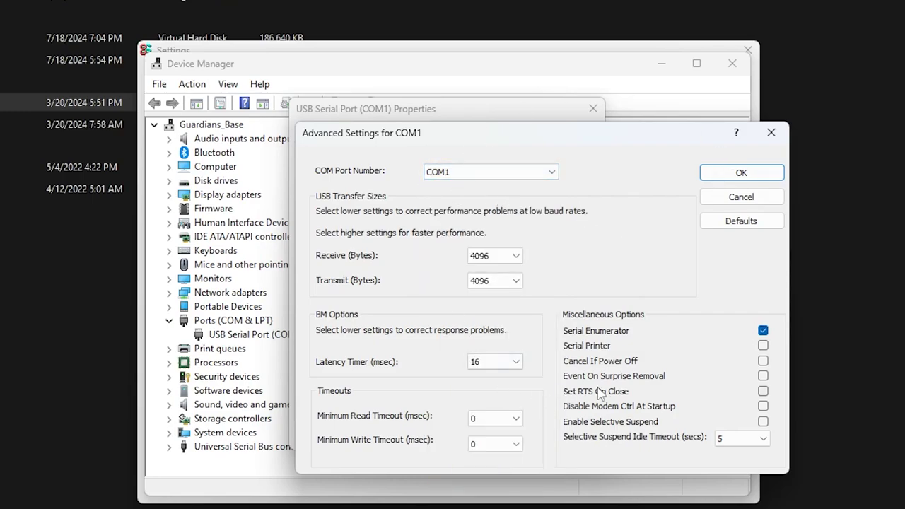
click(721, 177)
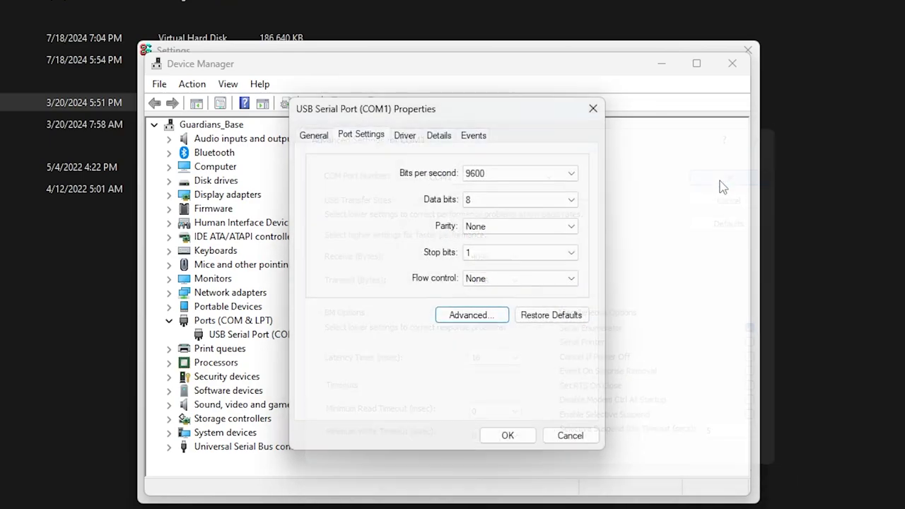
click(508, 436)
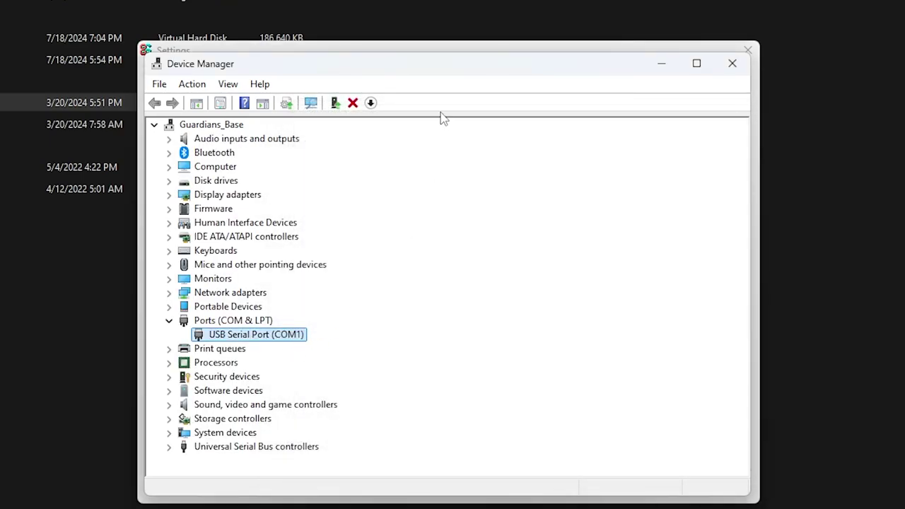
- Put Device Manager away and review the 86Box storage controller settings, including the hard disk and floppy controllers
click(655, 72)
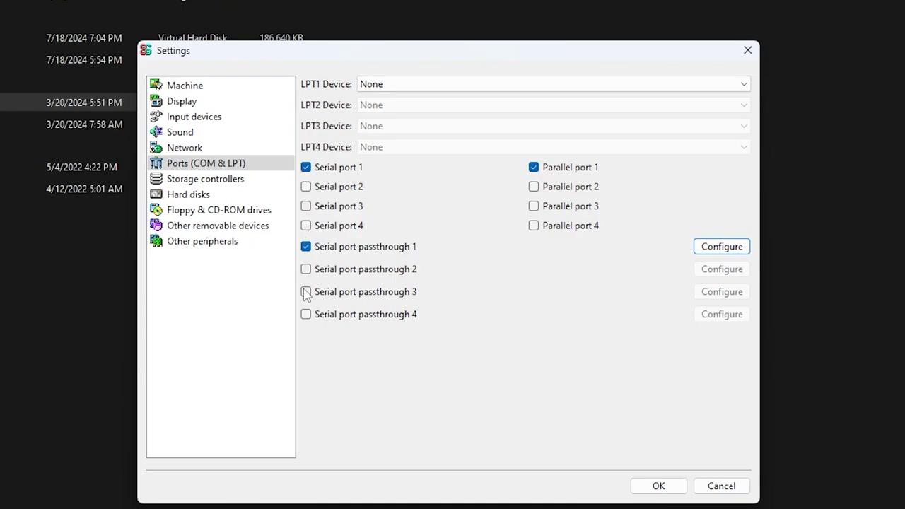
click(242, 182)
key(Up)
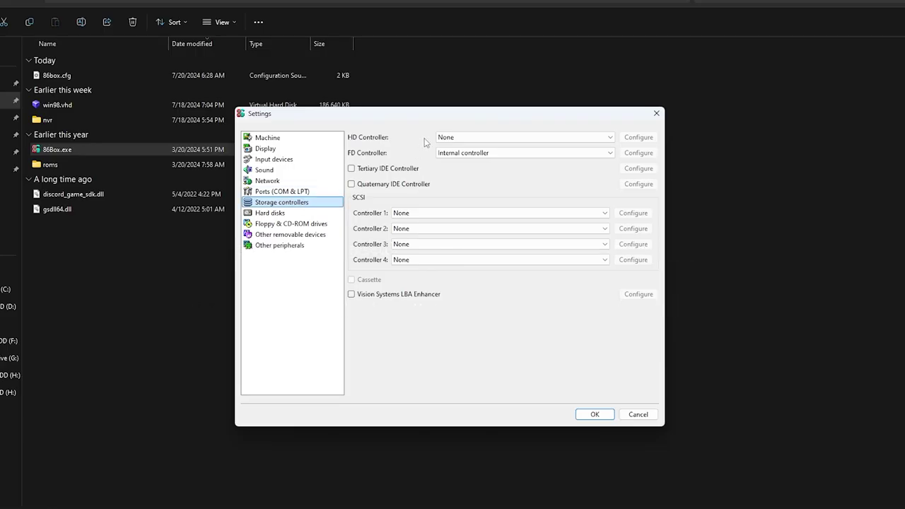
click(438, 153)
click(364, 157)
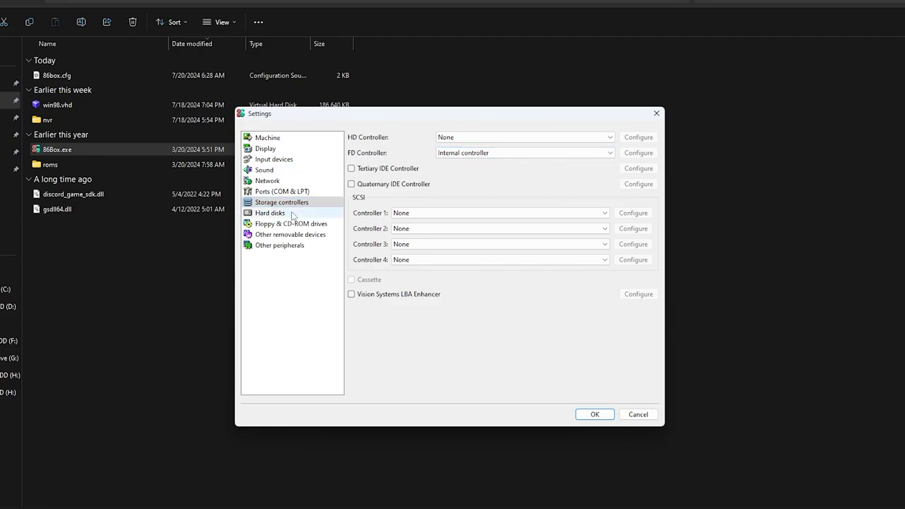
- Review the hard disk entry for win98.vhd and look at the form for adding a new hard disk
click(269, 213)
click(416, 155)
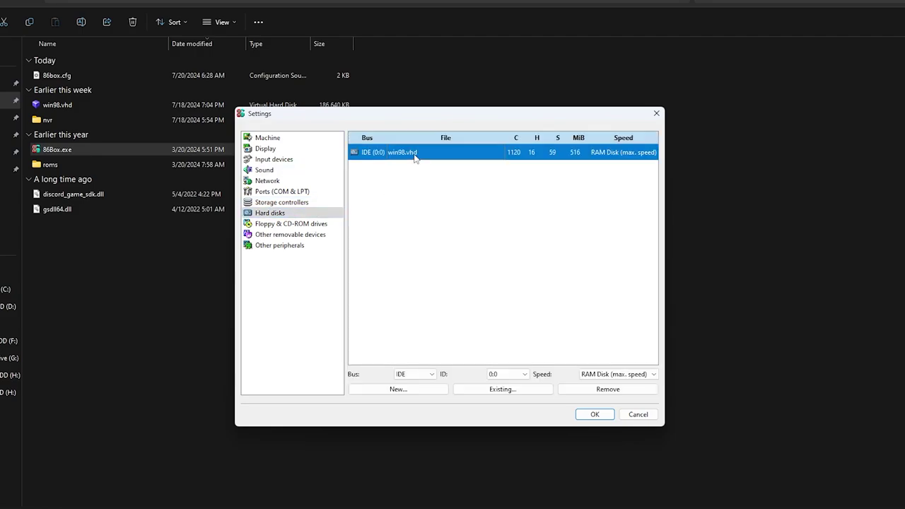
click(405, 390)
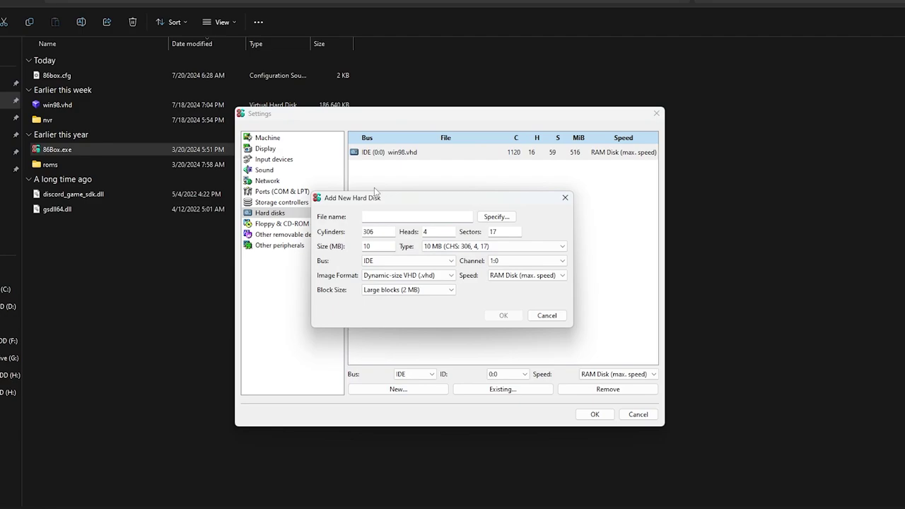
click(566, 197)
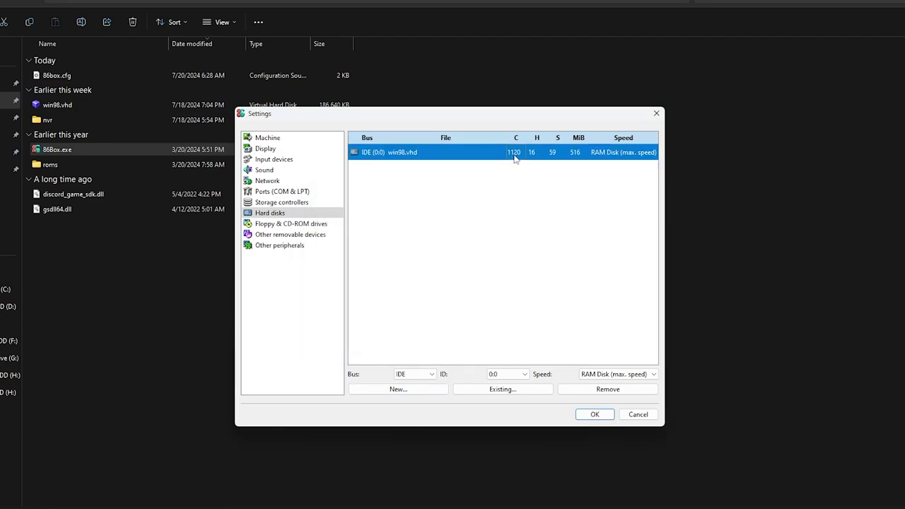
- Browse the preset size types offered for a new hard disk through the largest ones, and cancel adding the disk
click(400, 388)
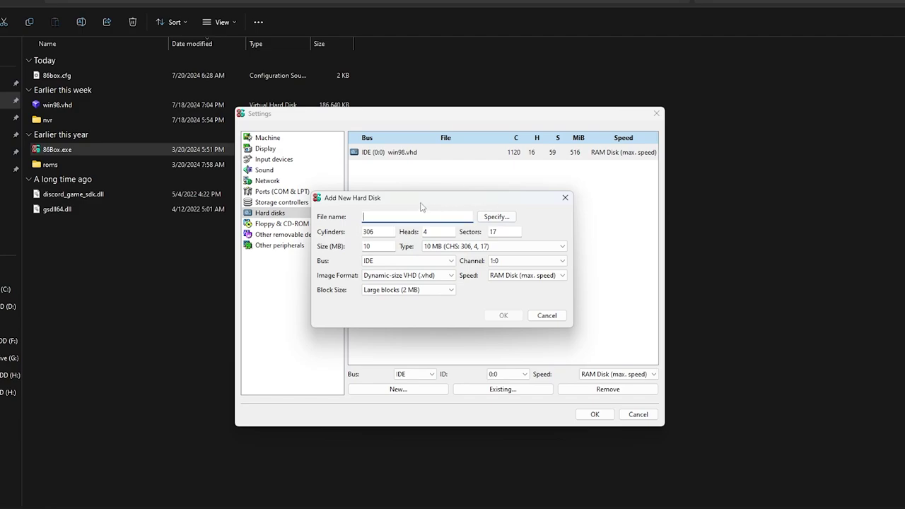
click(457, 246)
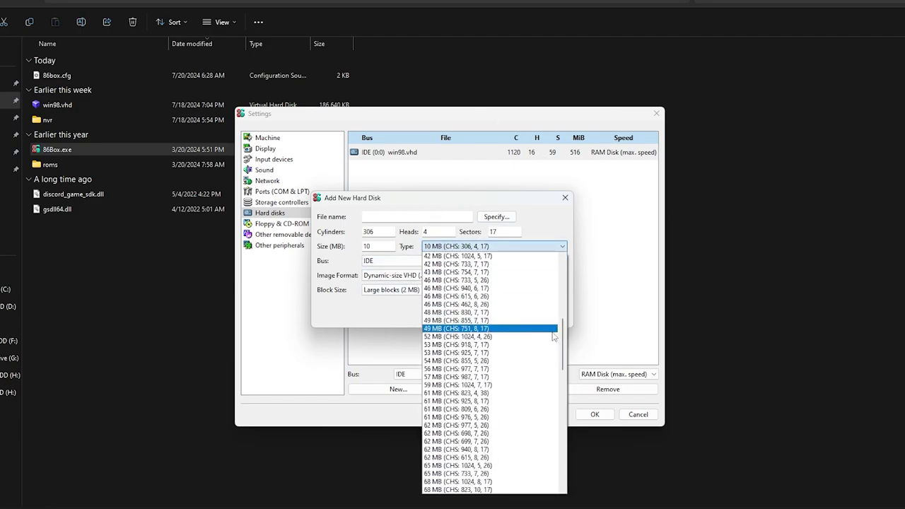
scroll(488, 414, down, 20)
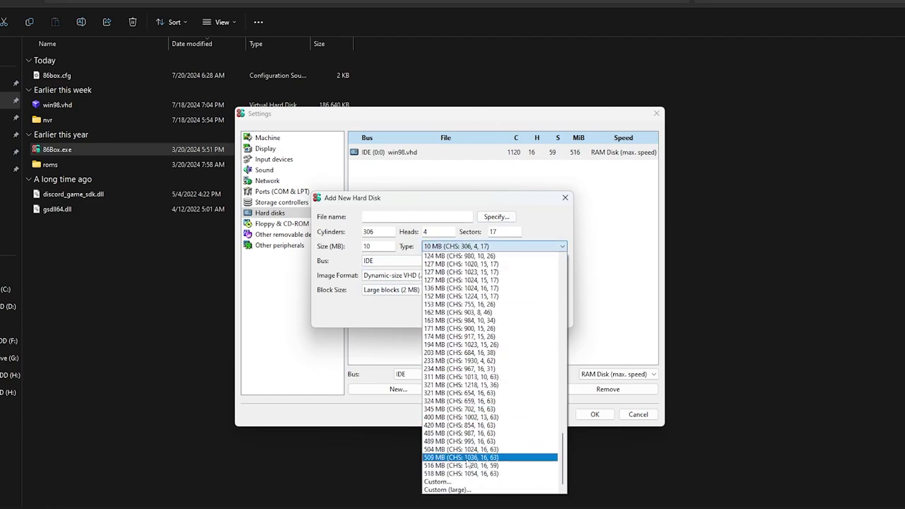
key(Escape)
click(546, 315)
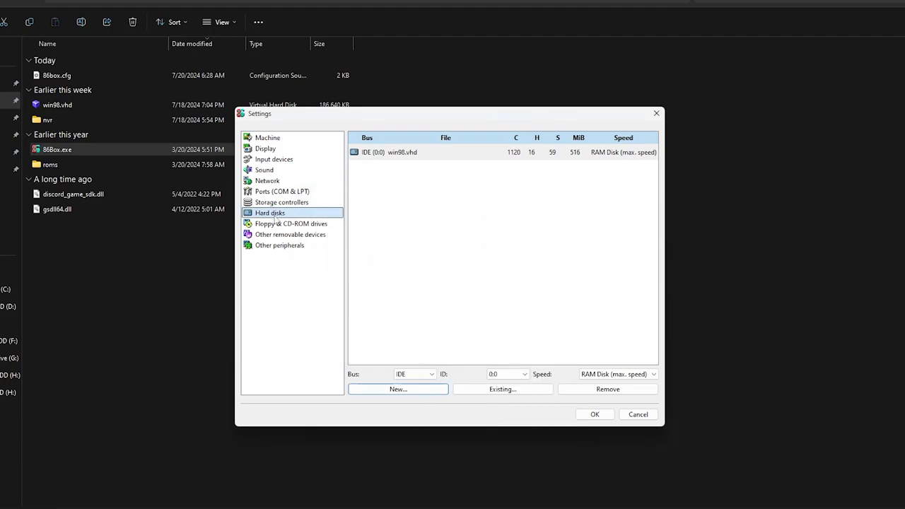
- Choose 3.5" 1.44M as the type of the first floppy drive
click(283, 224)
click(396, 164)
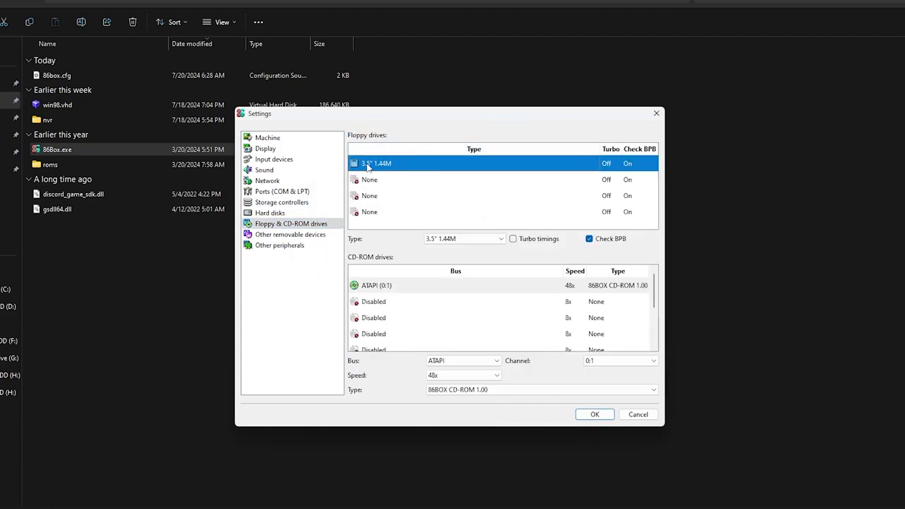
click(444, 240)
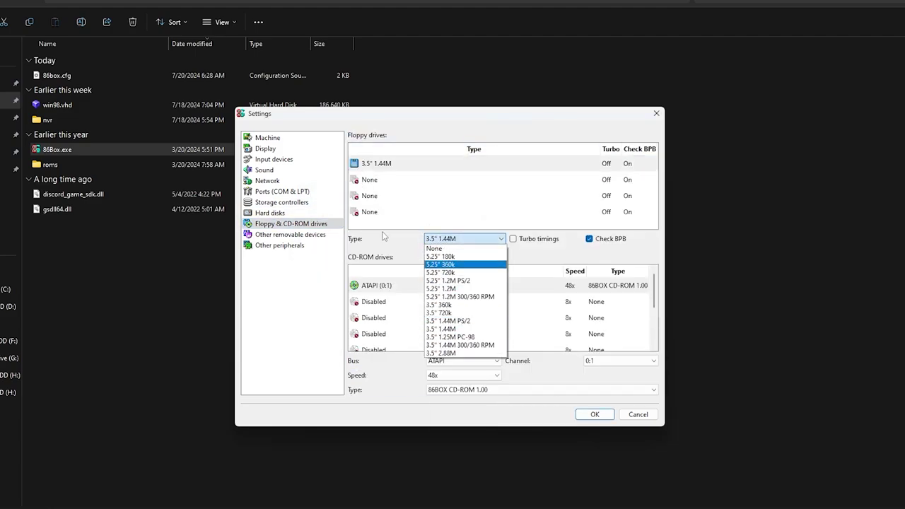
click(444, 329)
- Check the bus, speed and type settings of the first CD-ROM drive
click(395, 286)
click(463, 360)
click(460, 374)
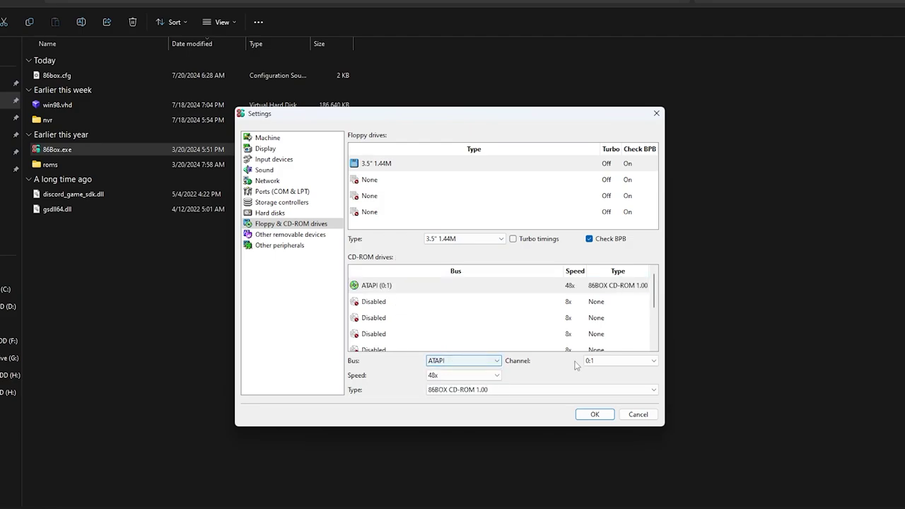
click(468, 390)
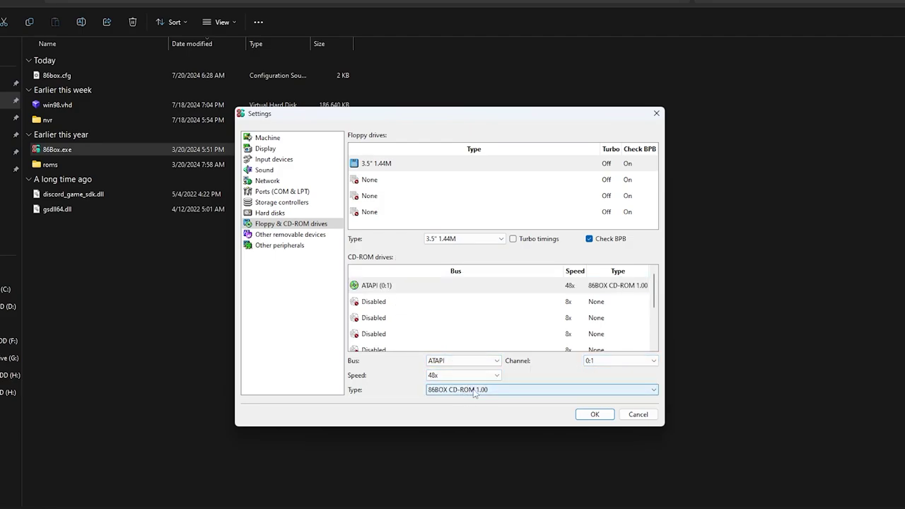
- Look over the other removable devices and other peripherals settings, and accept the machine configuration
click(286, 235)
click(284, 245)
click(286, 234)
click(286, 245)
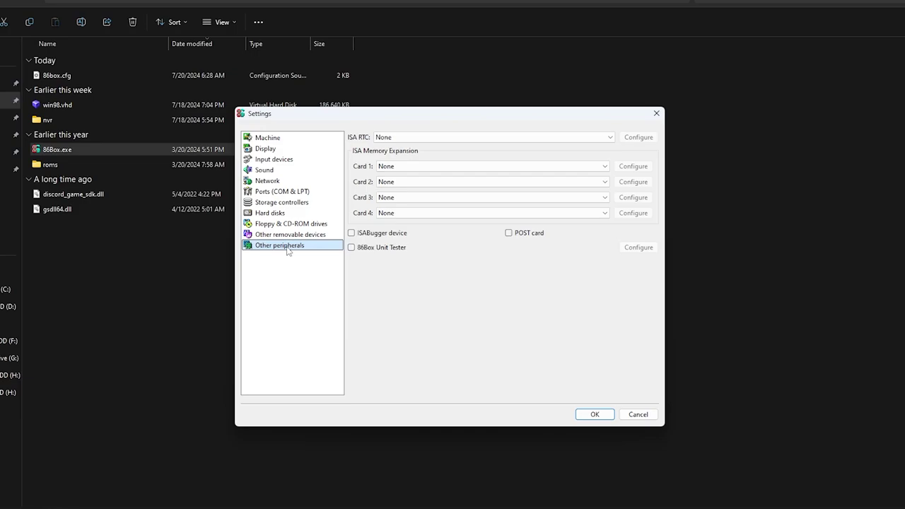
click(594, 414)
click(464, 293)
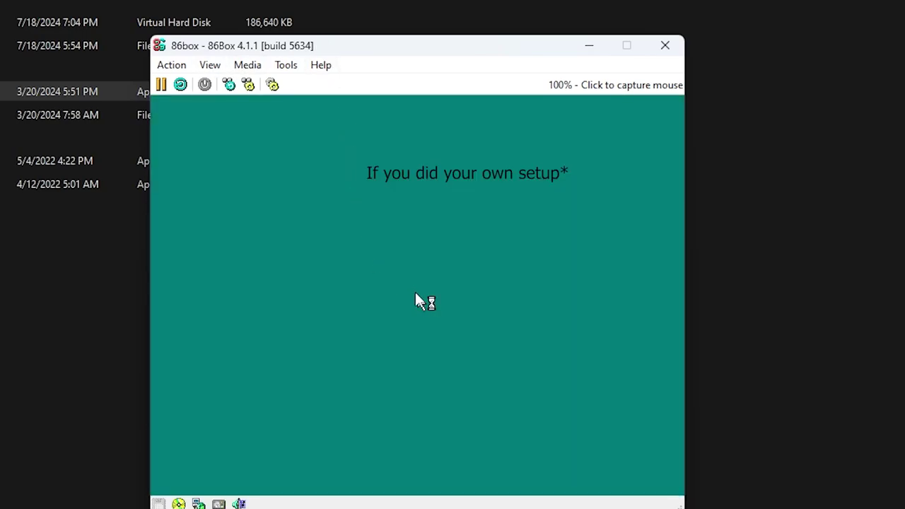
- Log on to Windows 98 with the network password left blank and close the Welcome to Windows 98 window
click(406, 293)
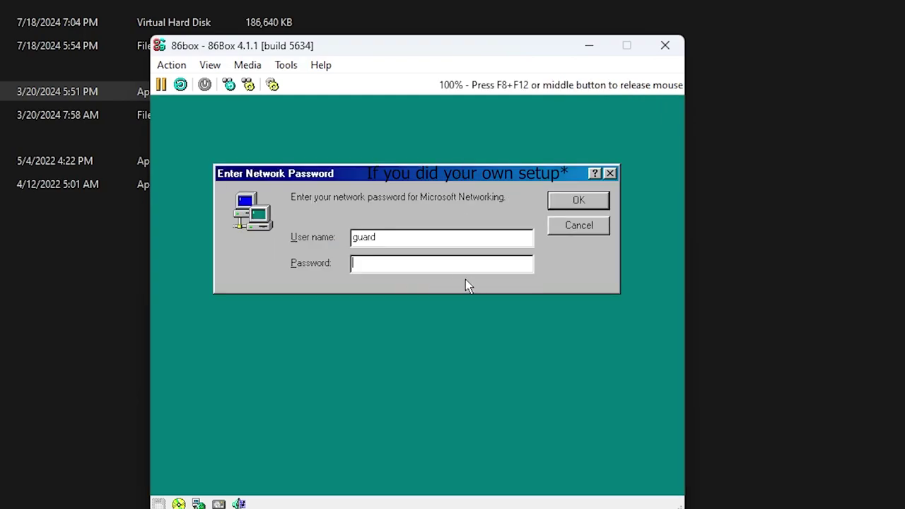
key(Return)
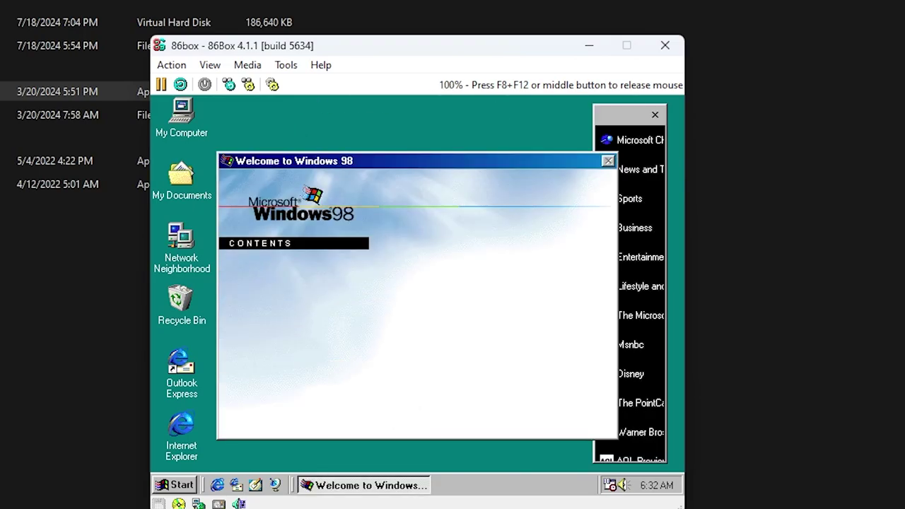
click(609, 160)
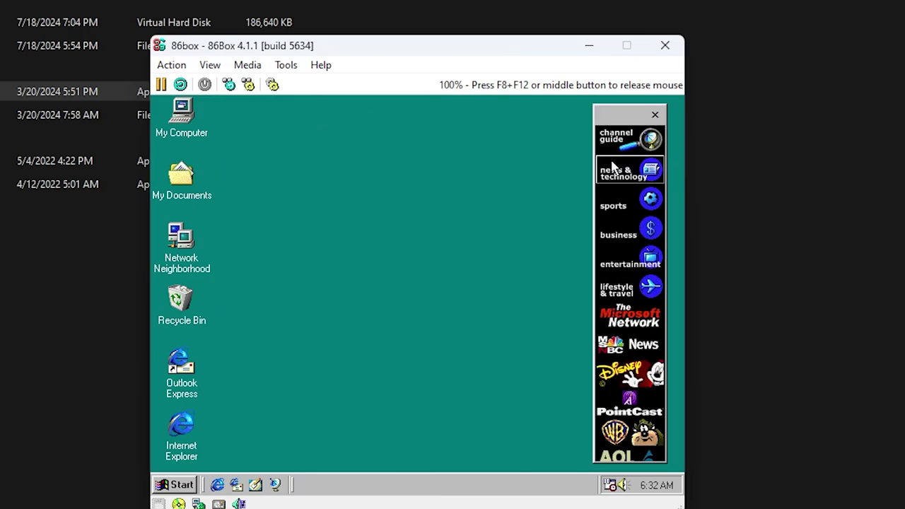
right_click(345, 221)
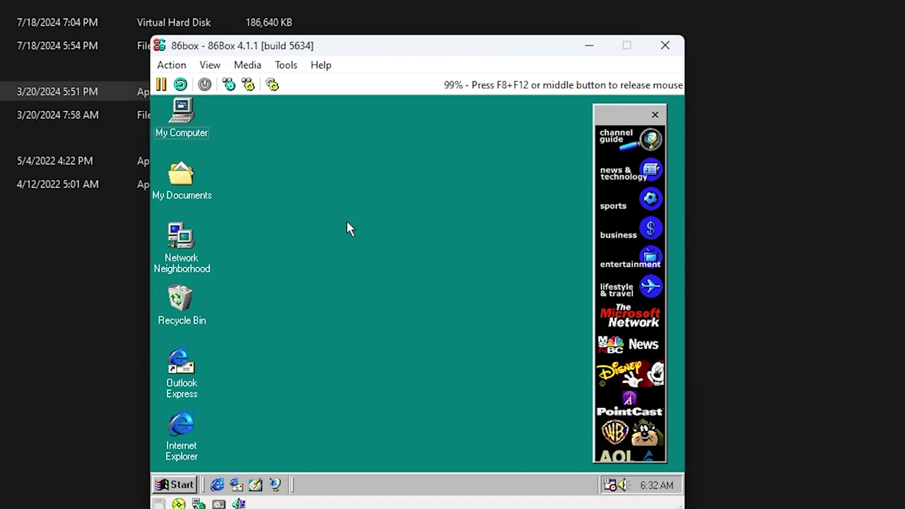
click(340, 150)
- Release the mouse from the virtual machine and review the media options for the floppy, CD-ROM and network card
key(F8+F12)
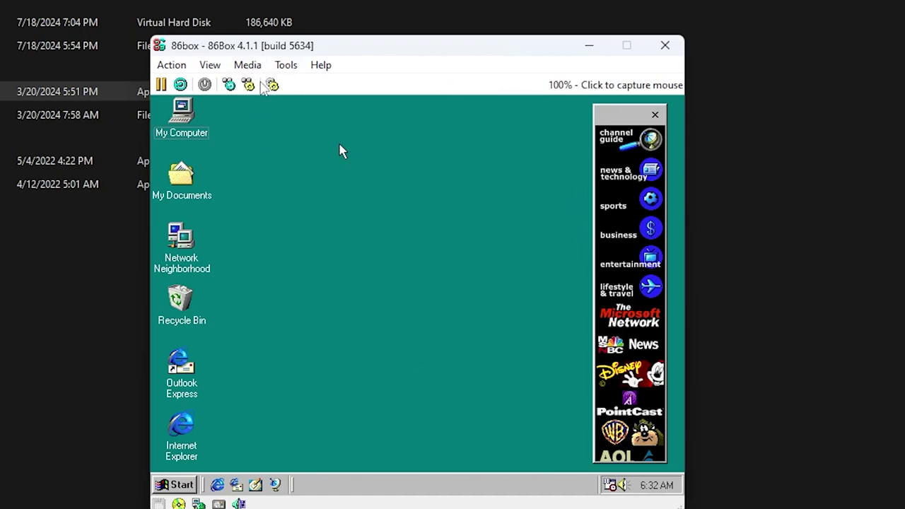
click(248, 68)
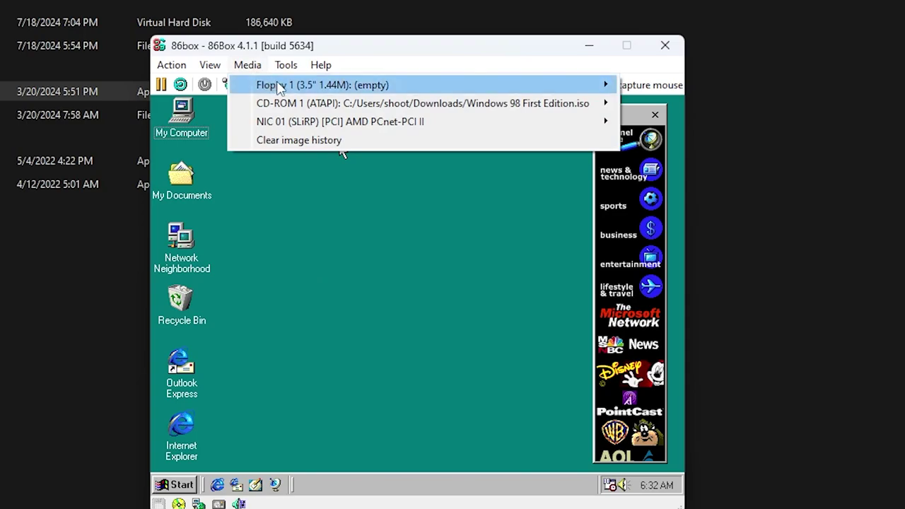
mouse_move(279, 87)
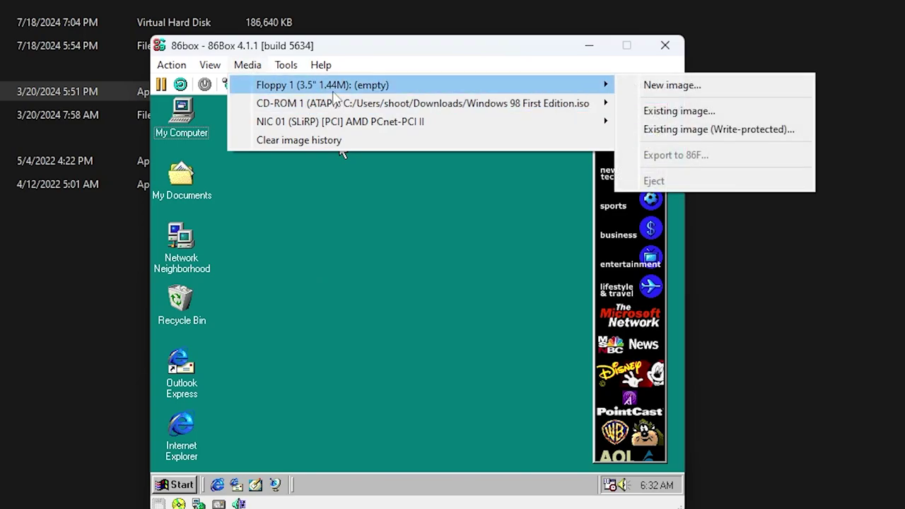
mouse_move(350, 104)
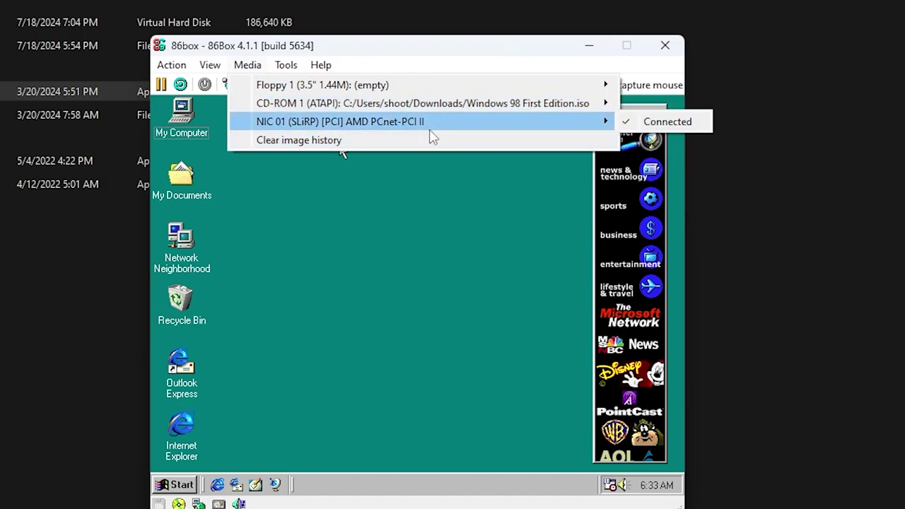
mouse_move(435, 88)
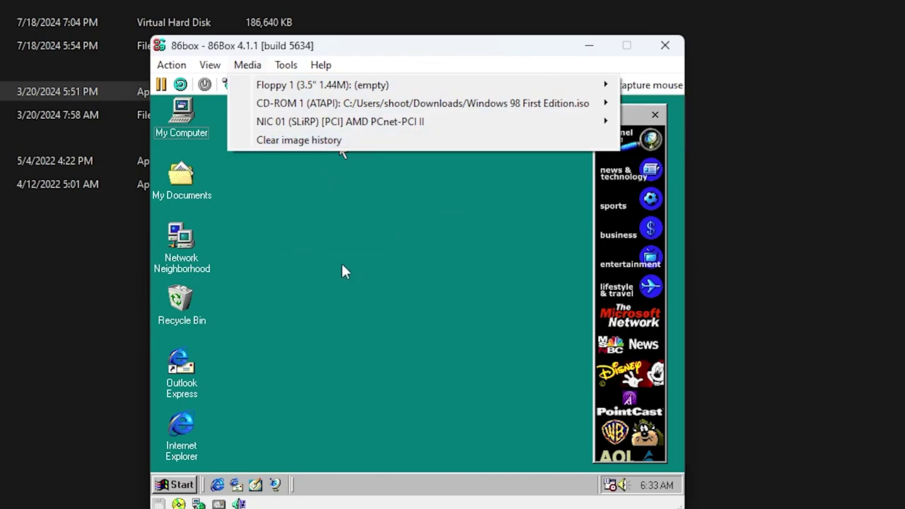
mouse_move(449, 110)
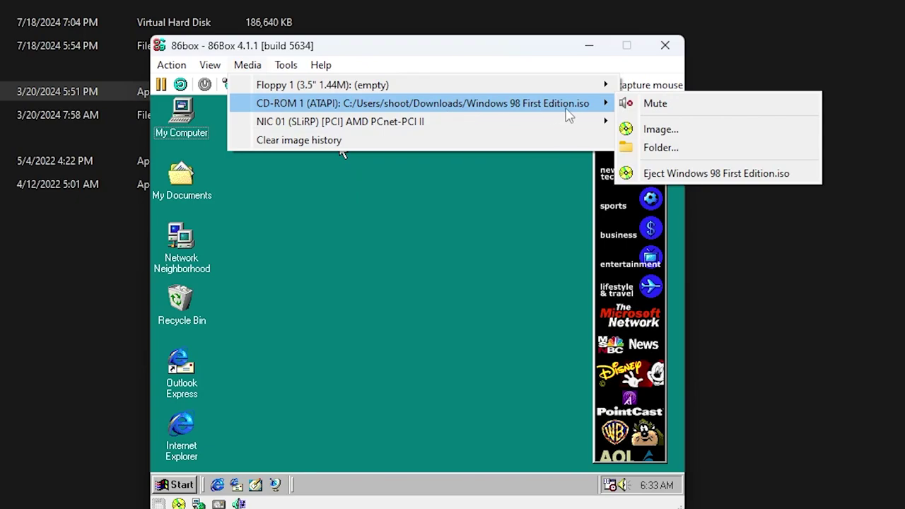
click(367, 205)
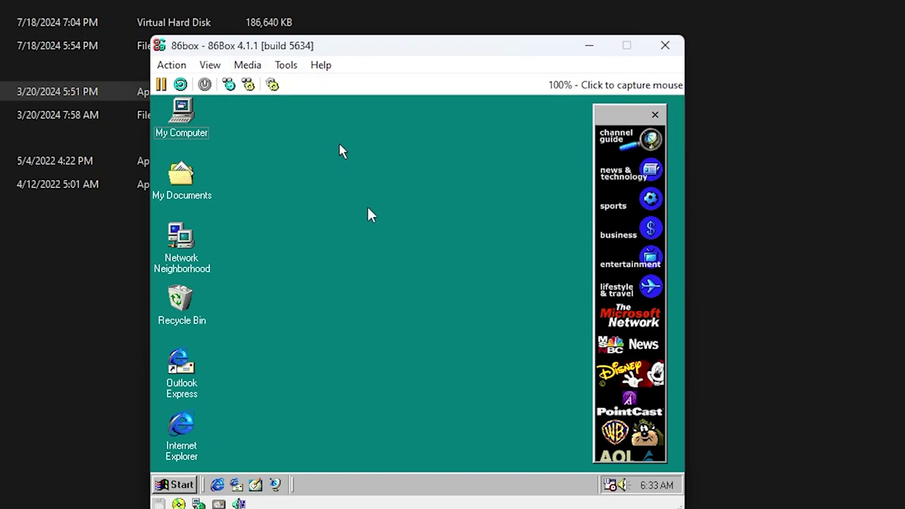
- Capture the mouse in the virtual machine and launch the 1225 RSS program in Windows 98
click(367, 205)
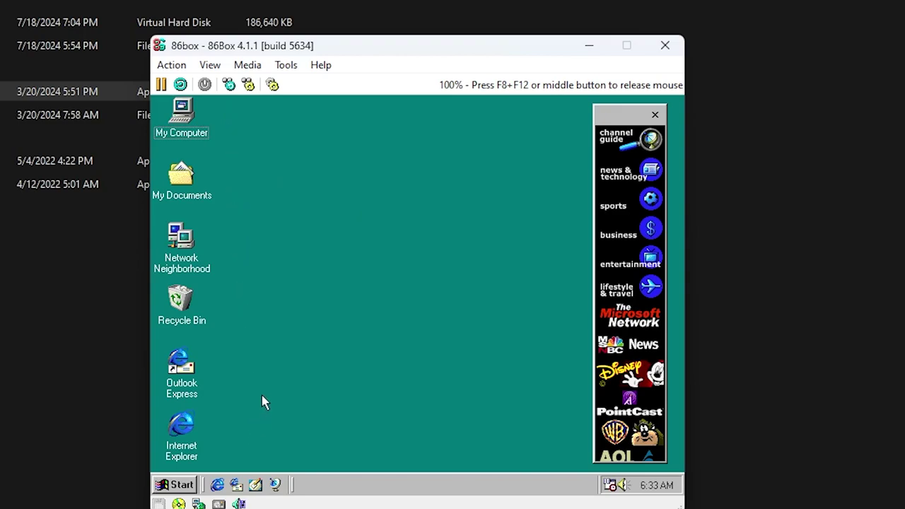
click(161, 486)
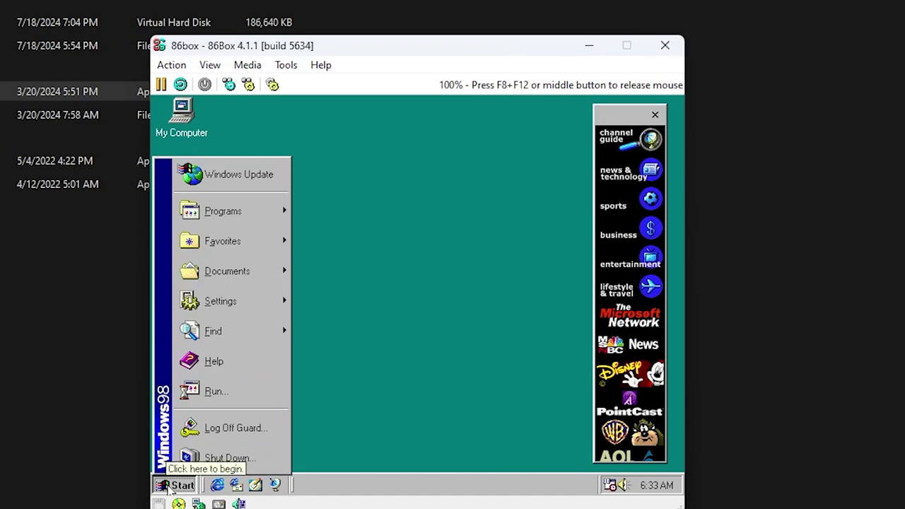
mouse_move(267, 277)
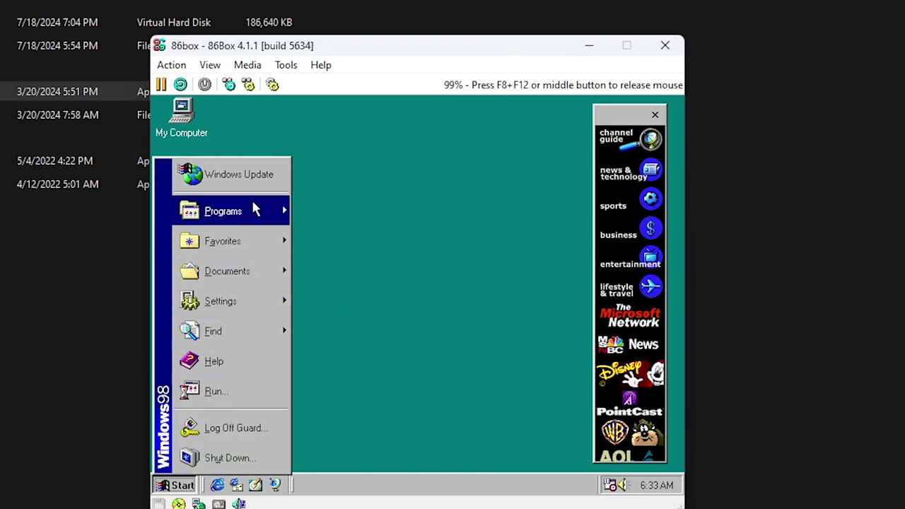
mouse_move(255, 209)
mouse_move(347, 206)
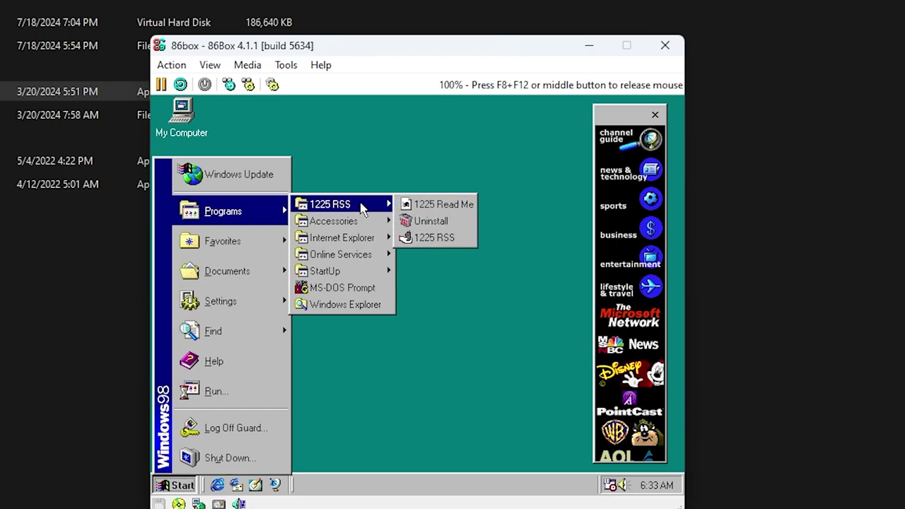
click(443, 238)
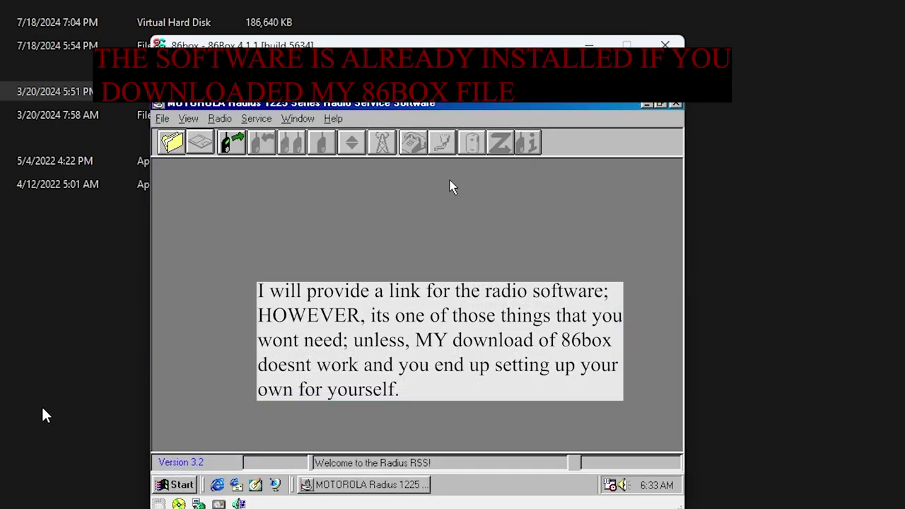
- Select win98.vhd in the host's 86box folder, open Windows Disk Management and move its window clear of the file list
click(40, 405)
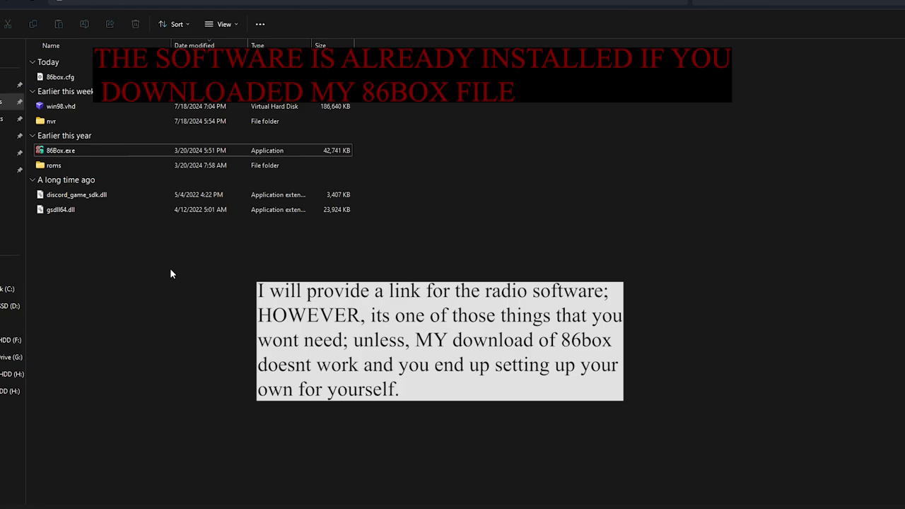
click(83, 106)
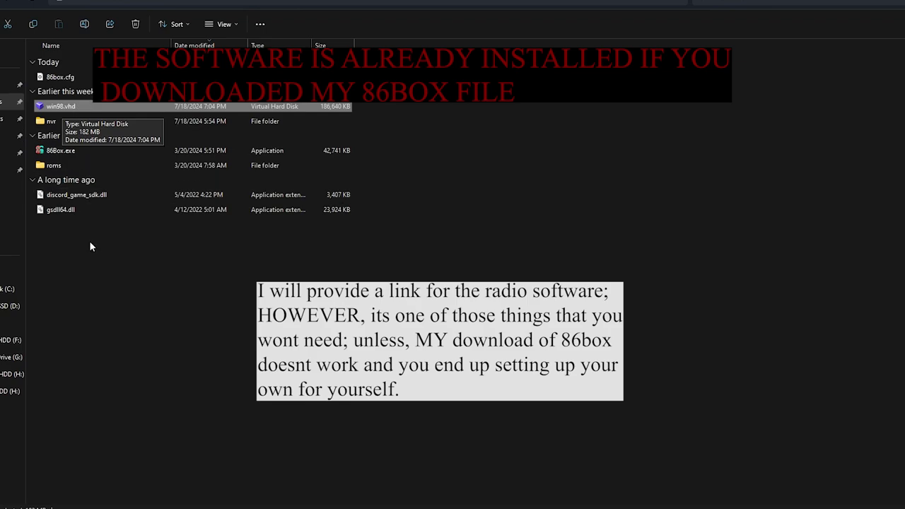
key(super+s)
text(dis)
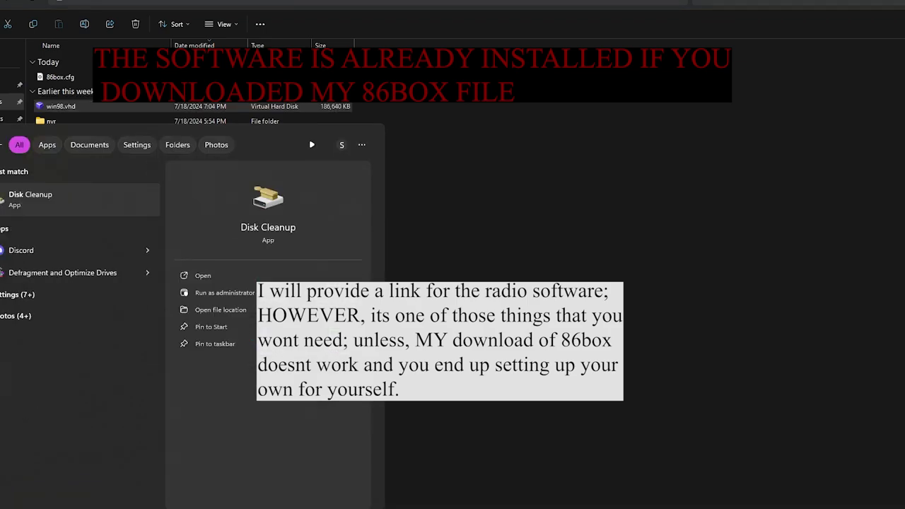
text(k management)
key(Return)
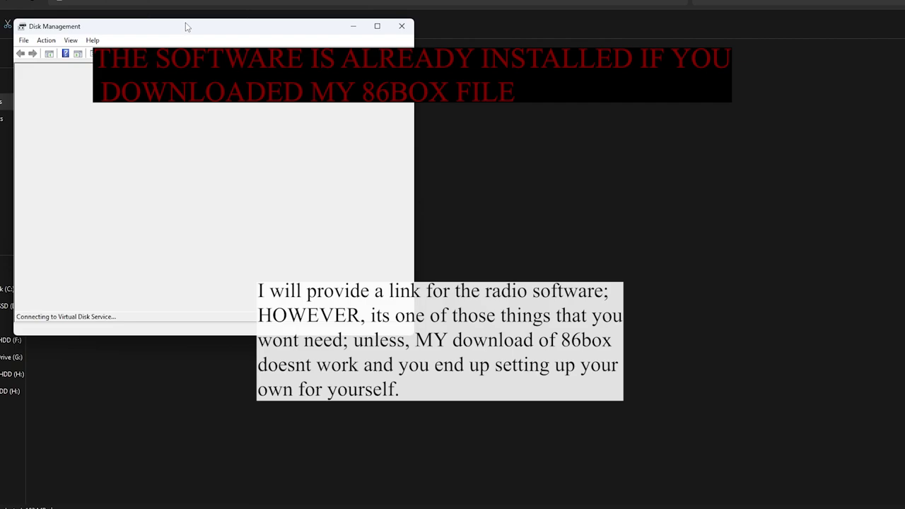
drag(188, 27, 397, 109)
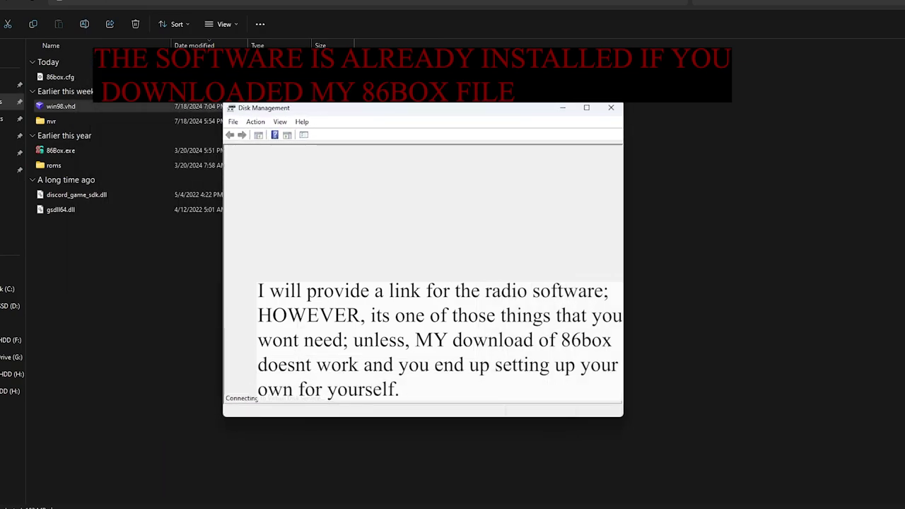
click(254, 123)
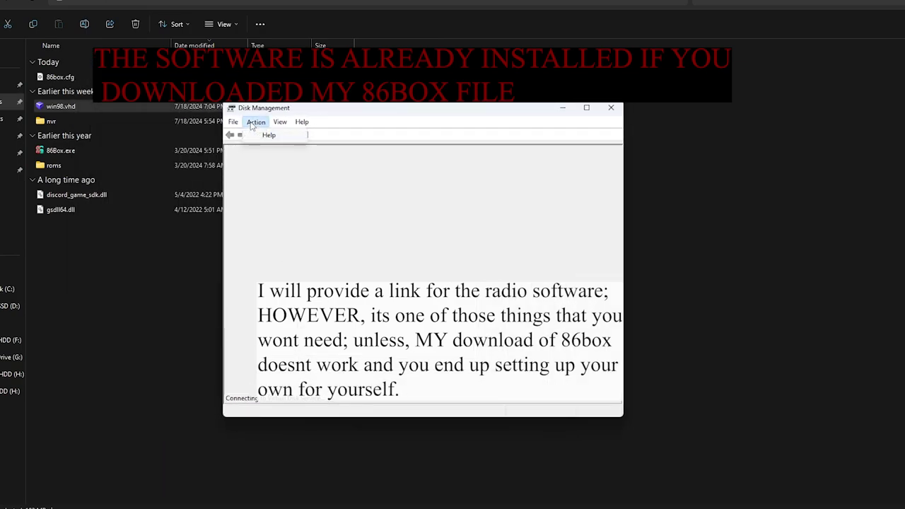
click(253, 124)
click(253, 122)
click(253, 122)
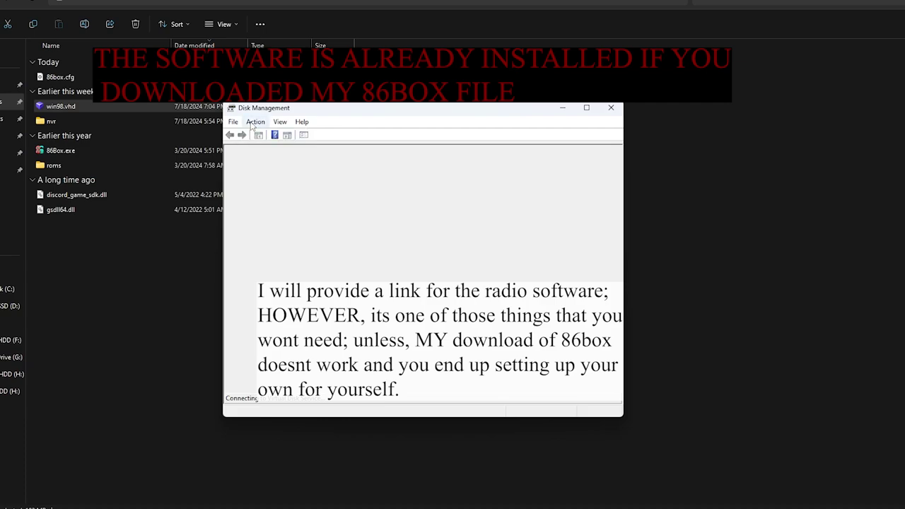
click(265, 123)
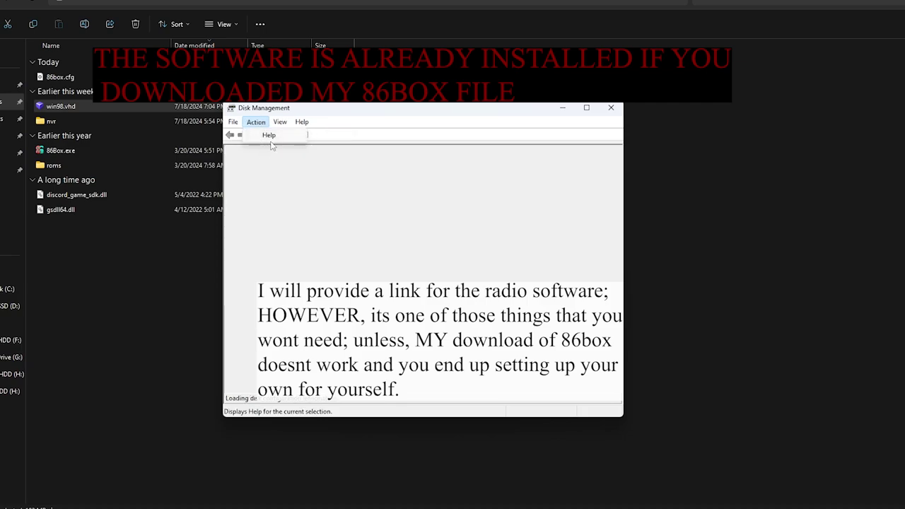
click(264, 126)
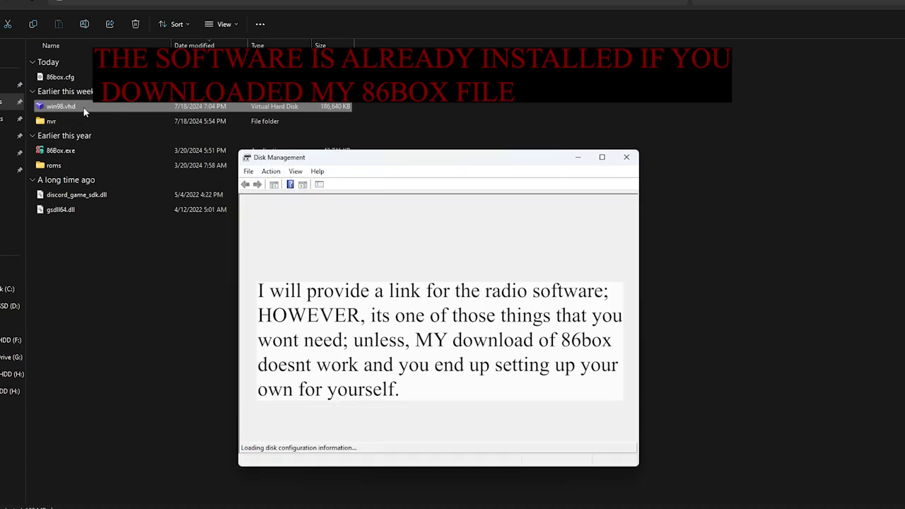
- Try to attach the virtual hard disk win98.vhd from the 86box download folder in Disk Management
click(269, 171)
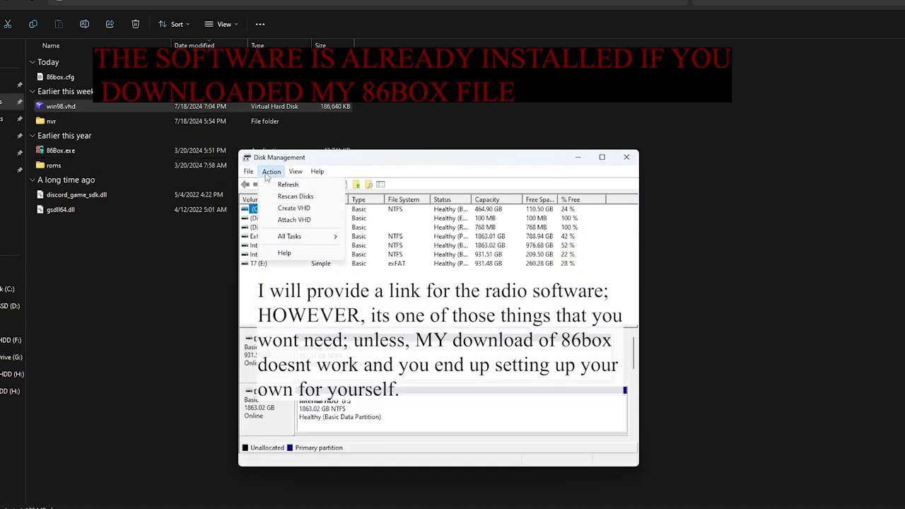
click(291, 220)
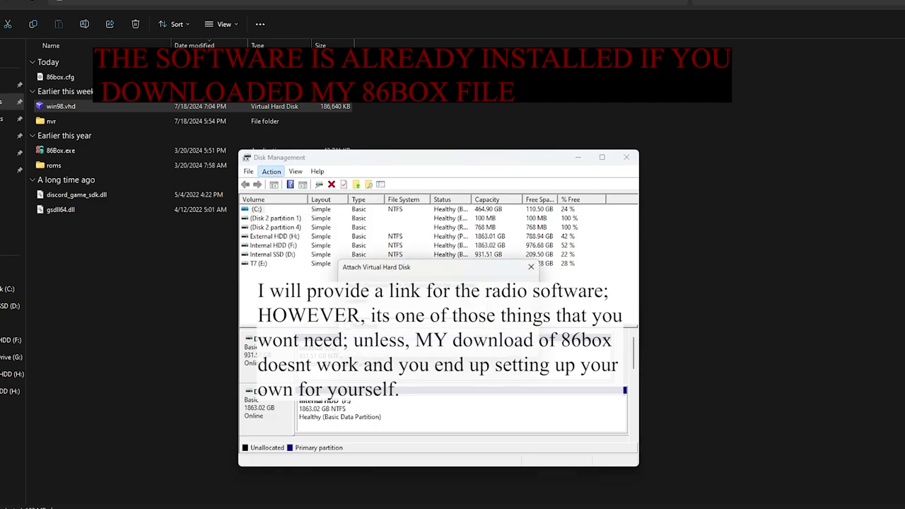
click(508, 301)
click(509, 330)
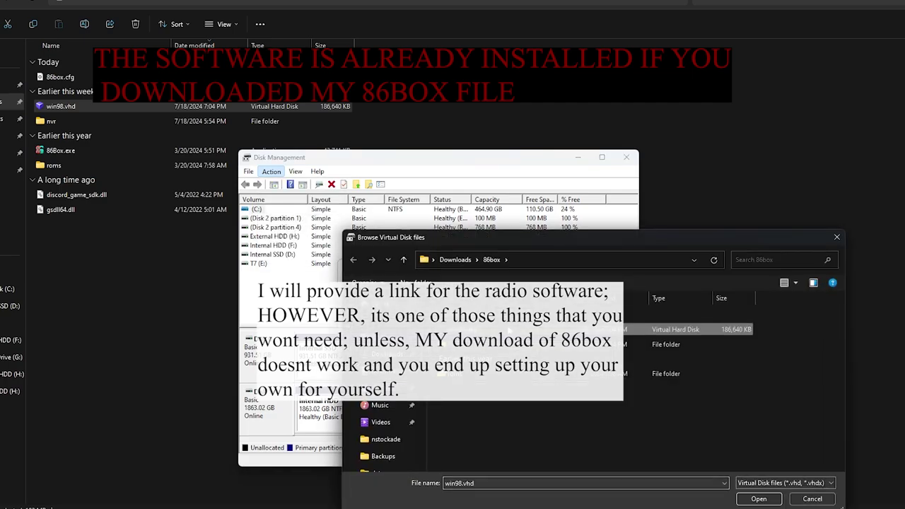
click(743, 499)
key(Return)
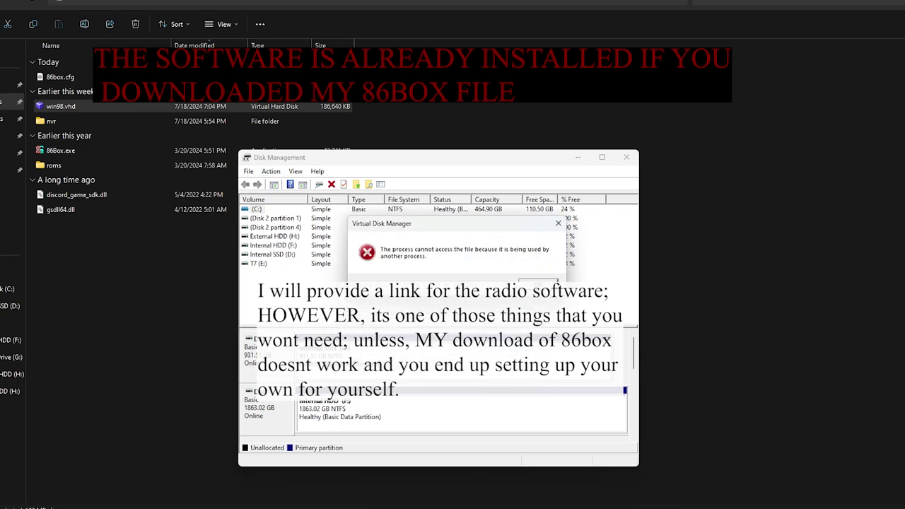
key(Return)
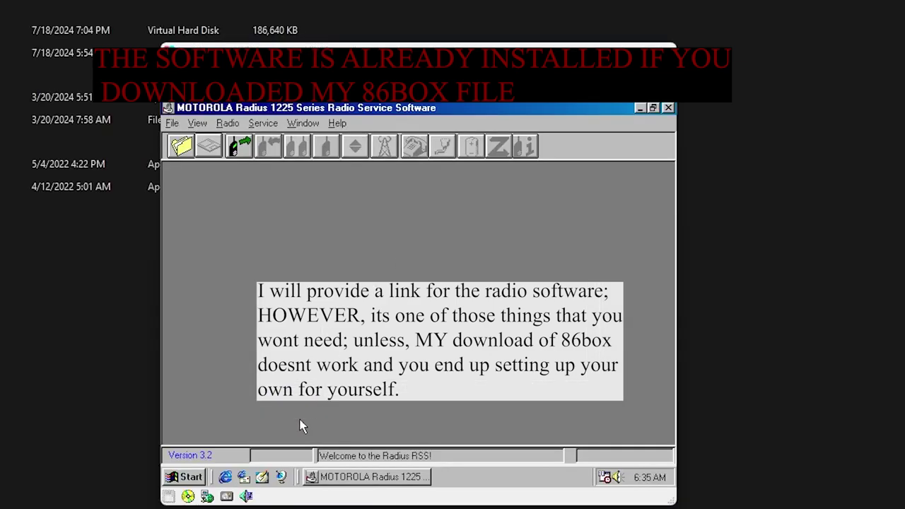
- Minimize the radio service software, look through the setup files in My Documents\Win95 down to Setup.exe, and close the folder
click(640, 108)
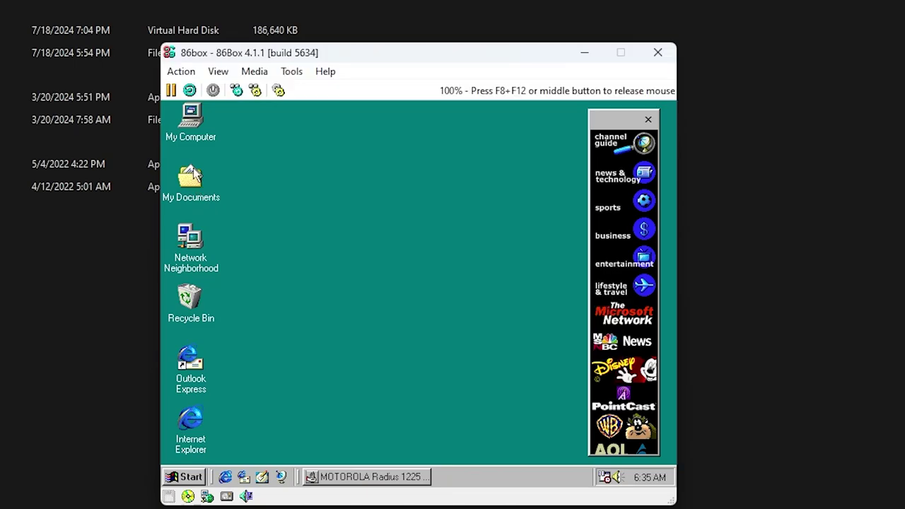
double_click(191, 177)
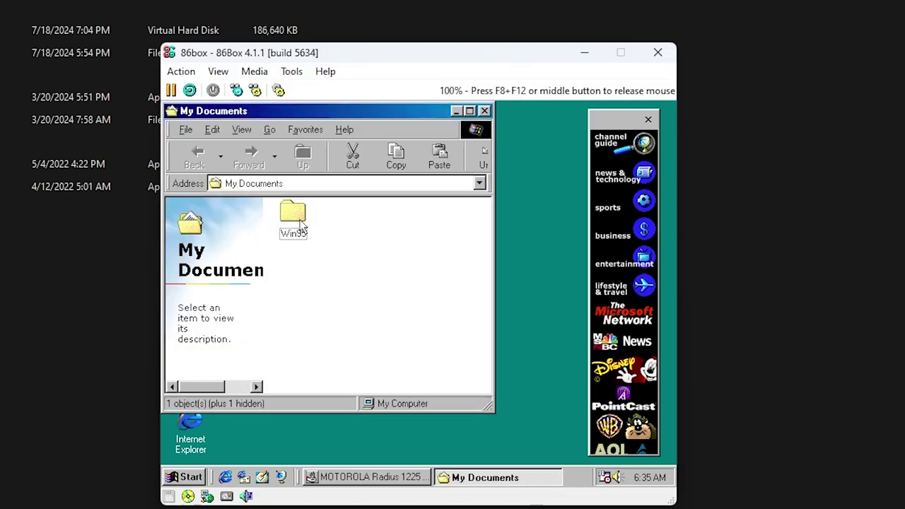
click(299, 224)
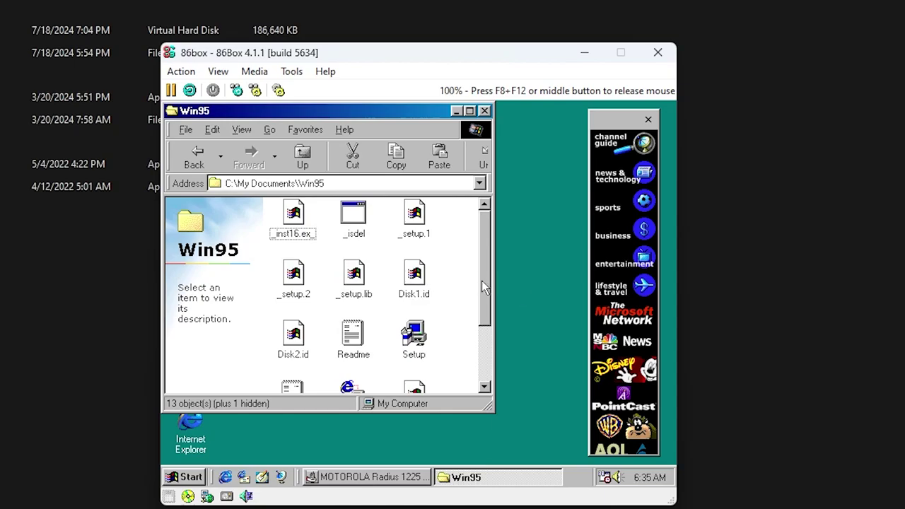
drag(482, 281, 470, 352)
click(416, 263)
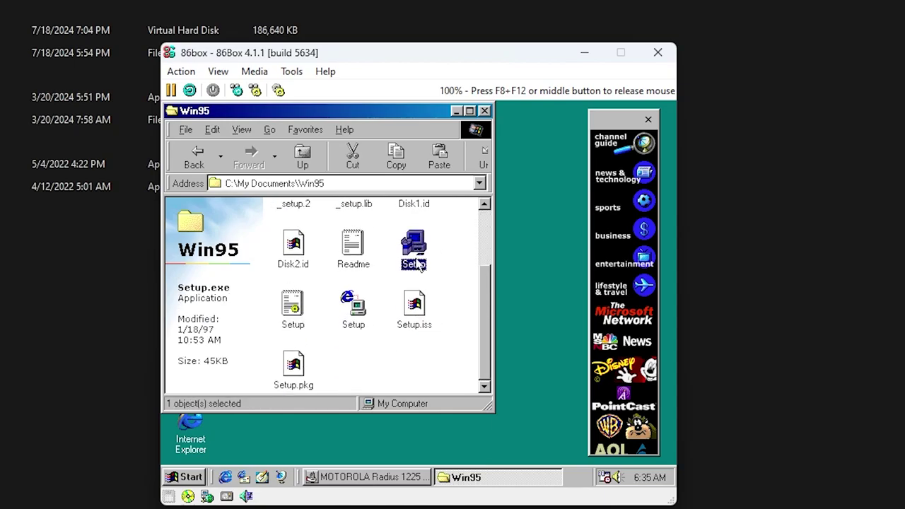
click(485, 112)
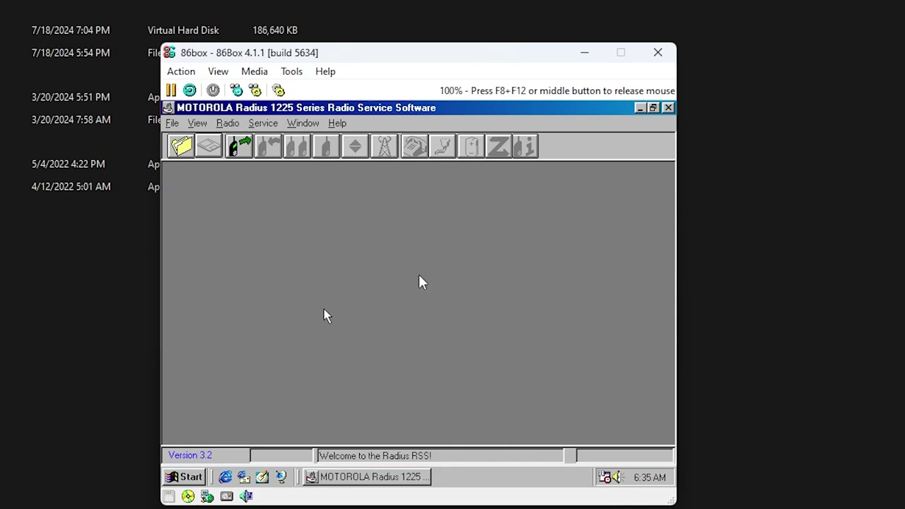
- Capture the mouse in the virtual machine and try to read the connected radio with the Radius 1225 service software
key(F8+F12)
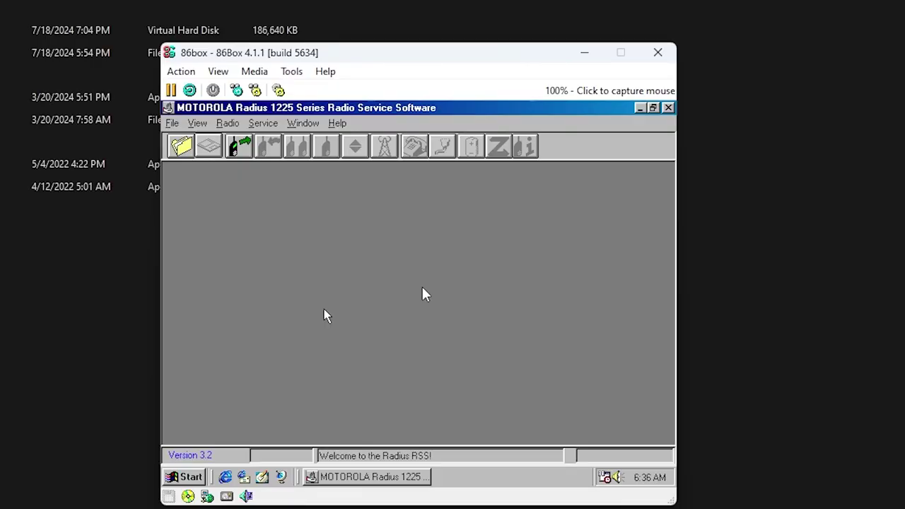
click(425, 295)
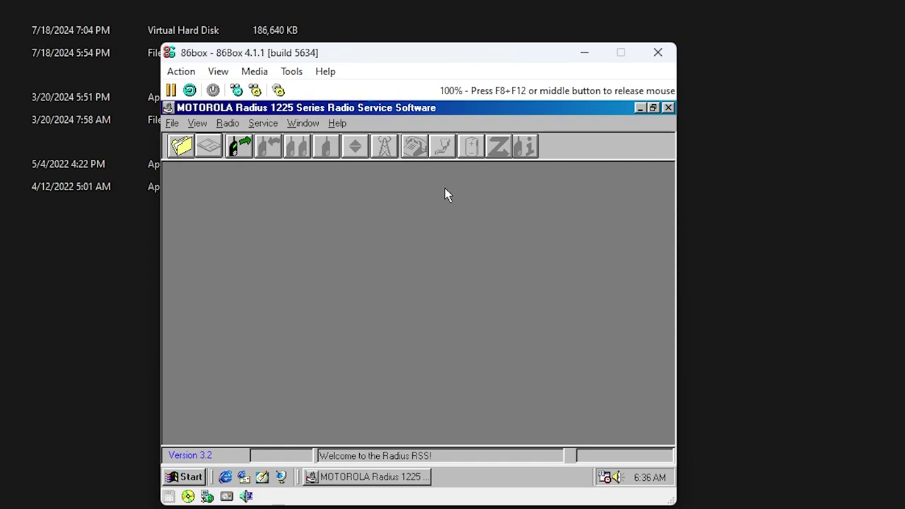
click(239, 146)
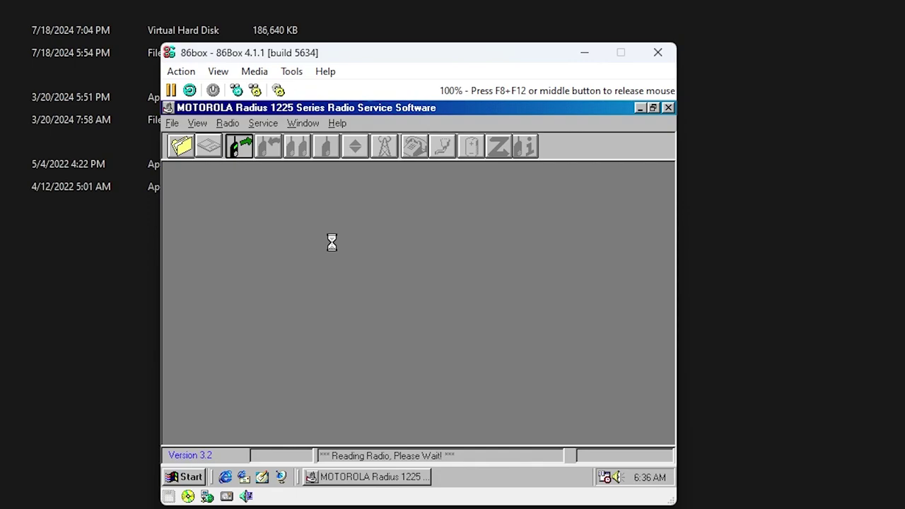
click(430, 341)
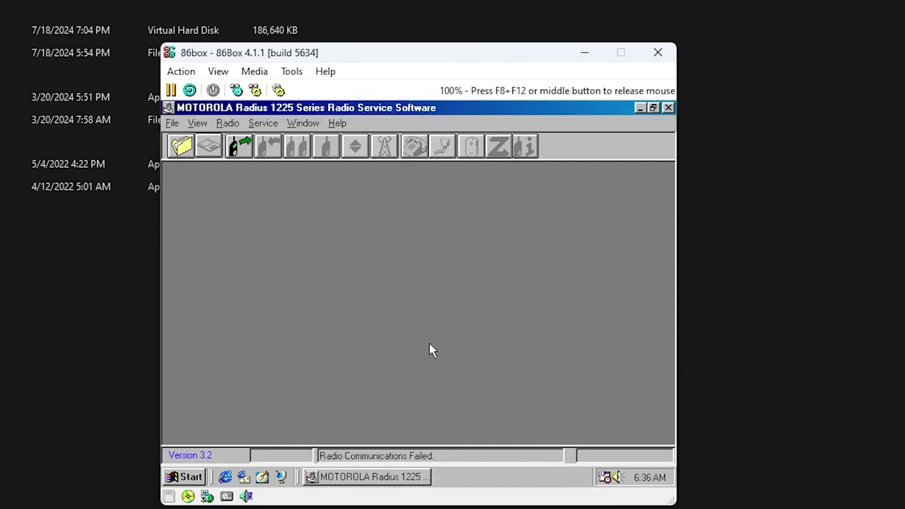
- Choose COM1 as the serial port in the service software's Computer Configuration, accept it, and release the mouse from the virtual machine
middle_click(330, 282)
click(205, 131)
click(198, 122)
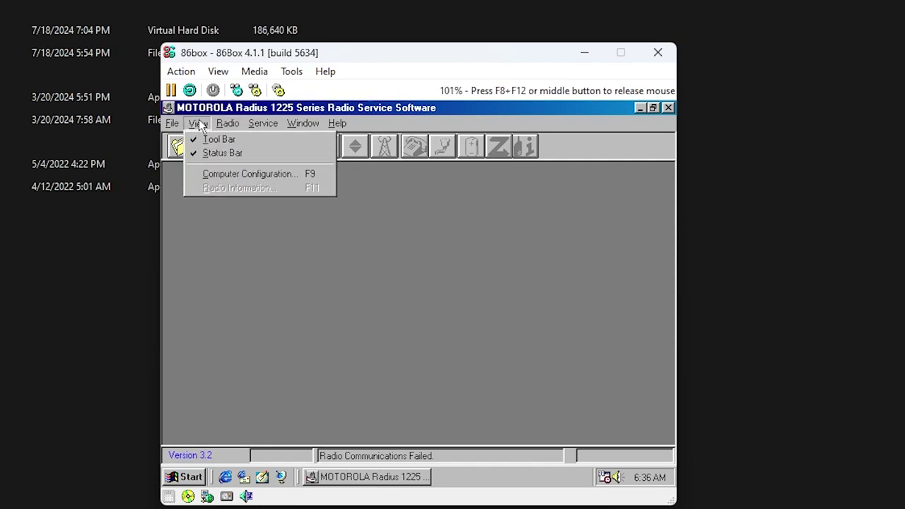
click(199, 123)
click(199, 123)
click(230, 174)
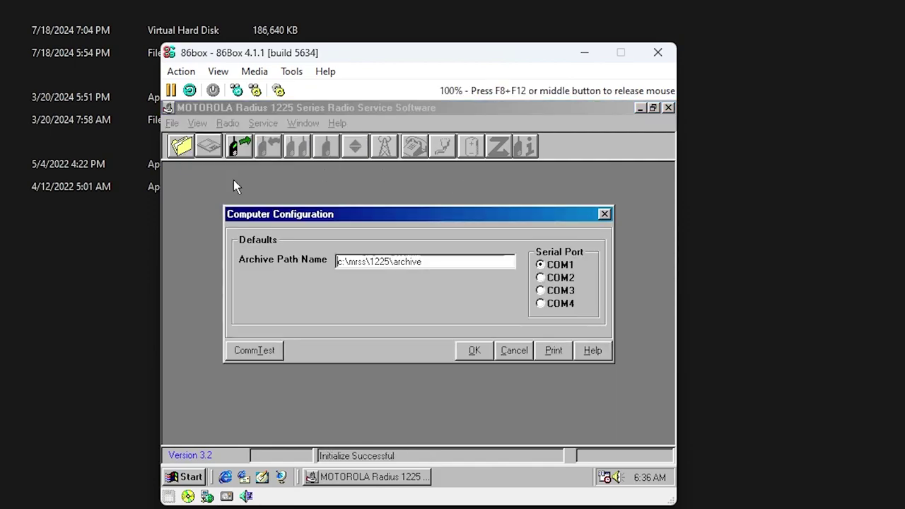
click(541, 266)
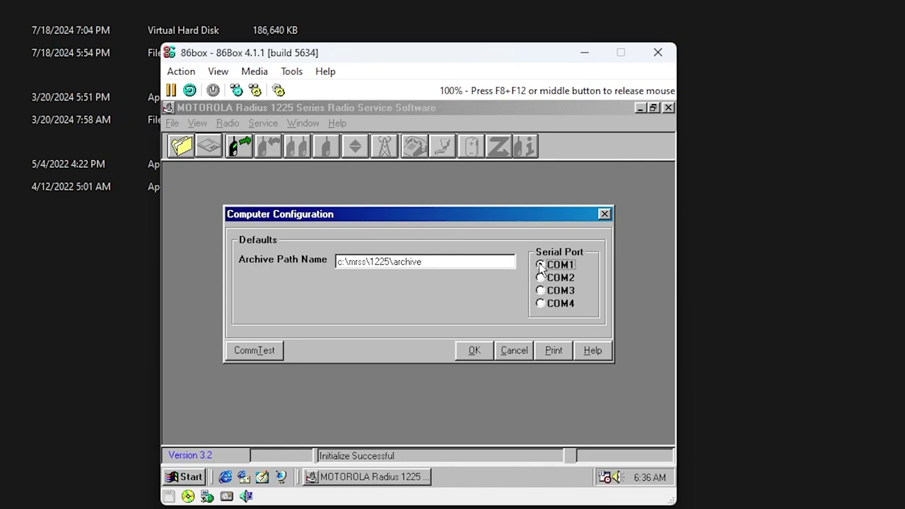
click(486, 352)
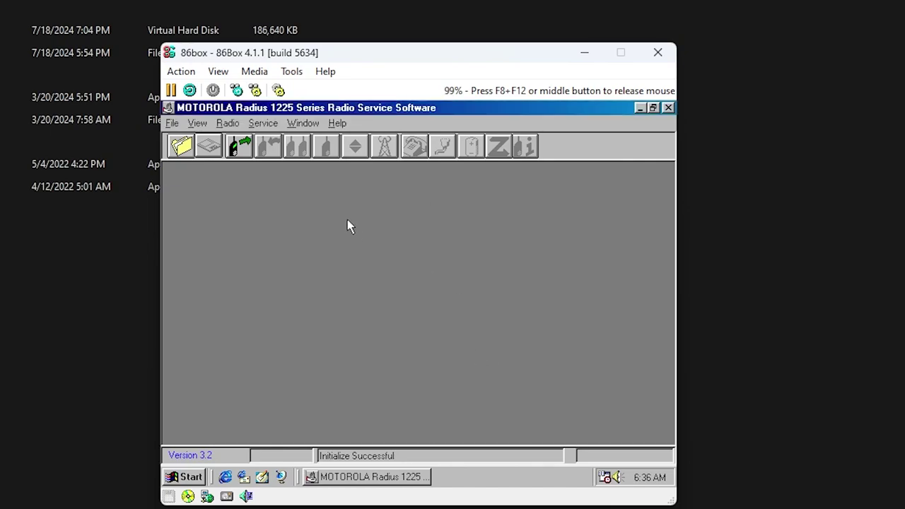
key(F8+F12)
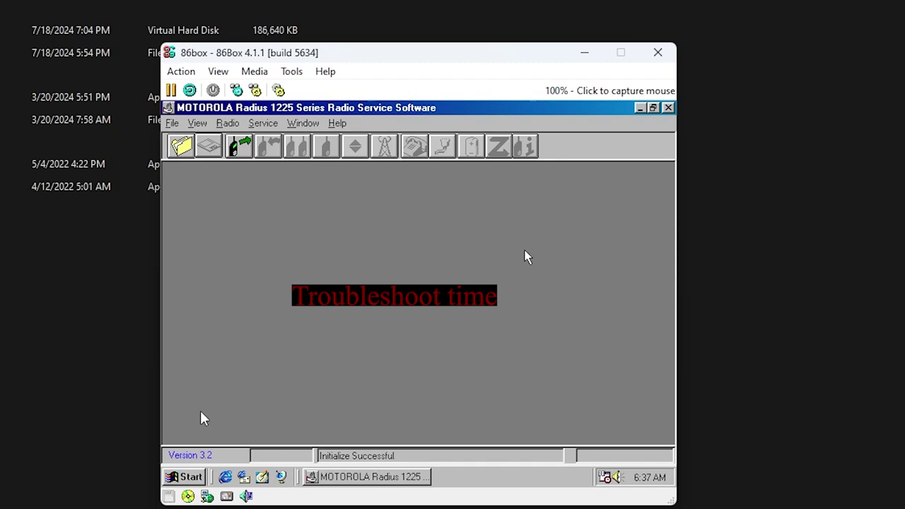
- Capture the mouse in the virtual machine and restart Windows 98
click(527, 257)
key(ctrl+Escape)
key(u)
key(r)
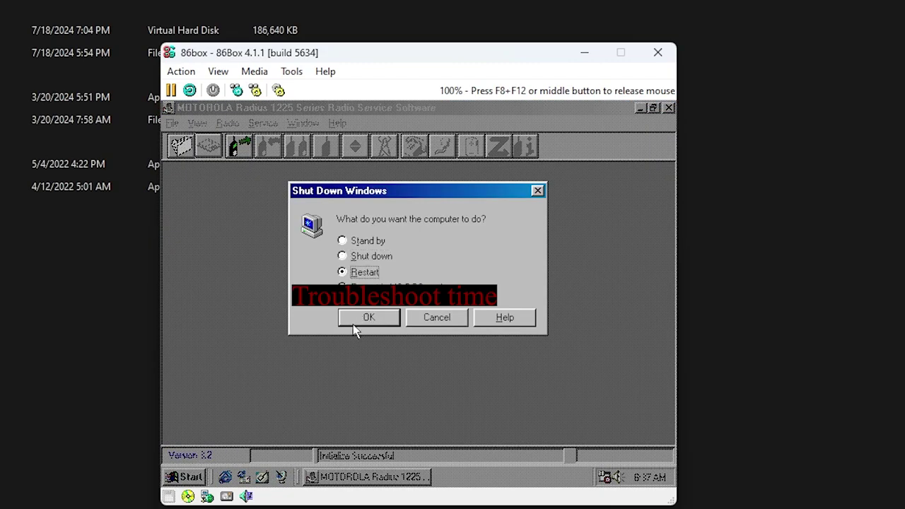
key(Return)
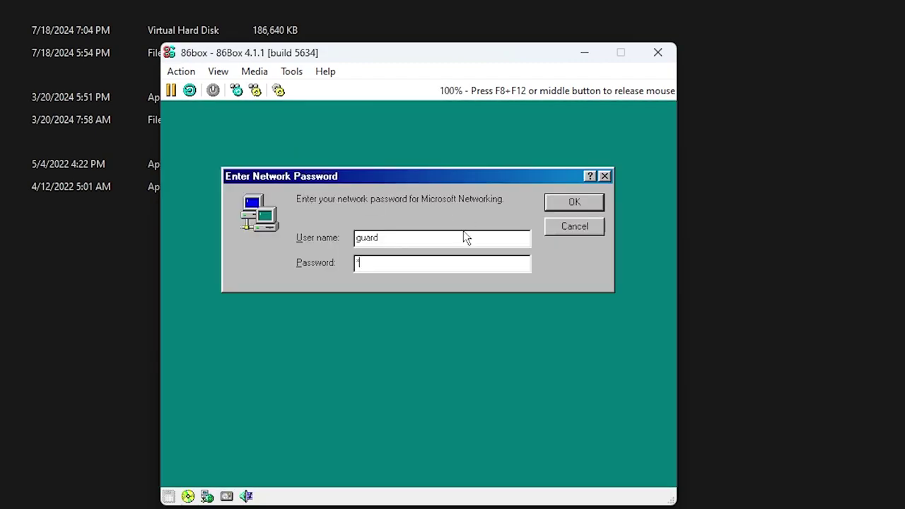
- Log on to Windows 98 through the network password prompt and close the channel bar on the desktop
key(Return)
click(602, 162)
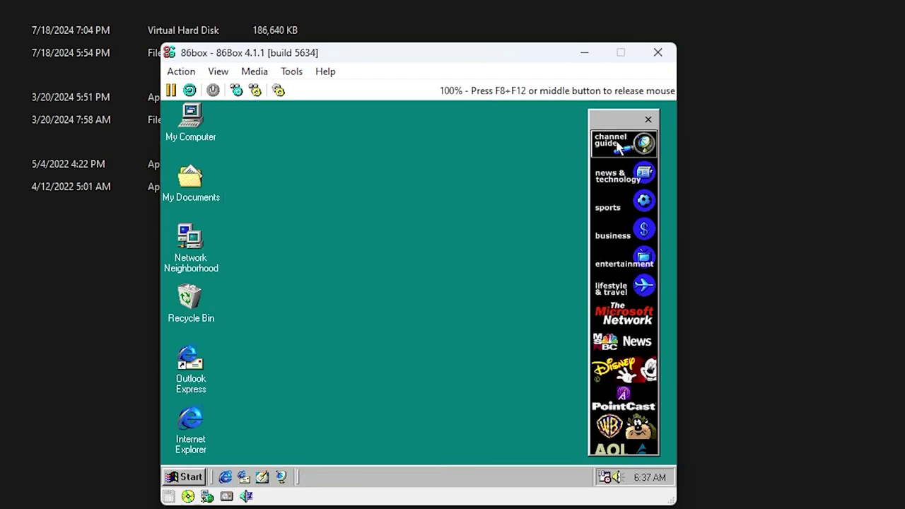
click(648, 119)
click(395, 326)
- Launch the 1225 RSS program from the installed Windows 98 programs
click(184, 478)
mouse_move(219, 208)
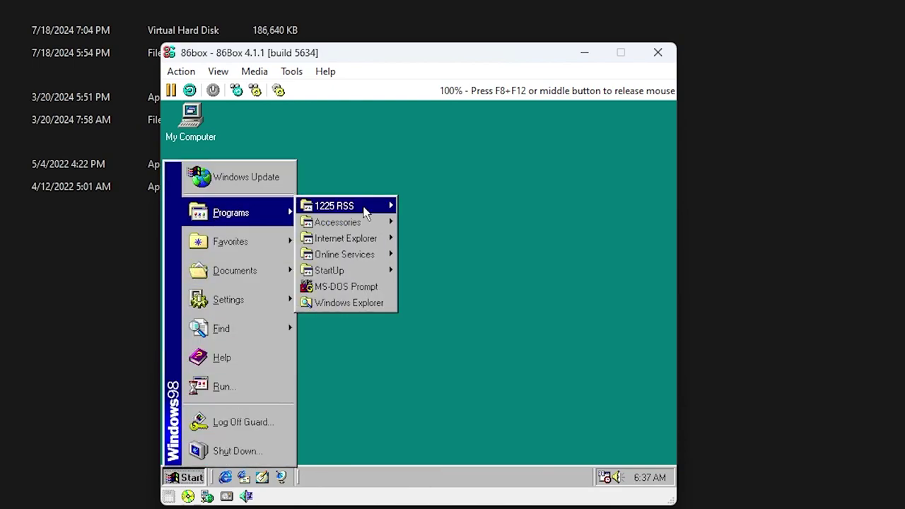
mouse_move(367, 210)
click(453, 236)
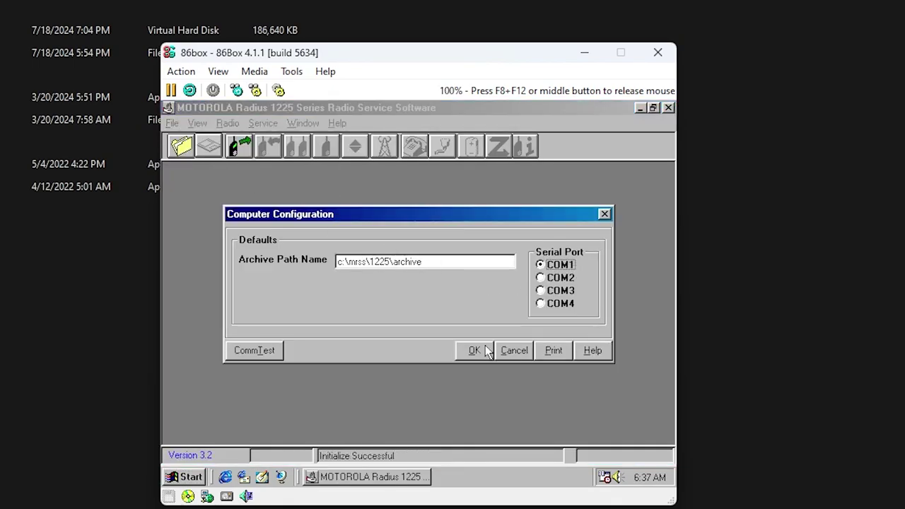
- Accept the Computer Configuration with serial port COM1 and try again to read the radio
click(487, 352)
click(238, 145)
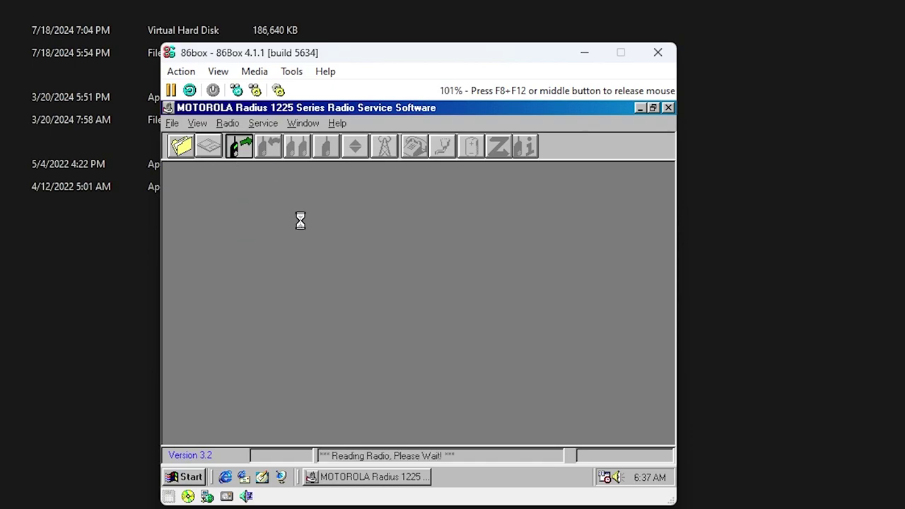
click(417, 337)
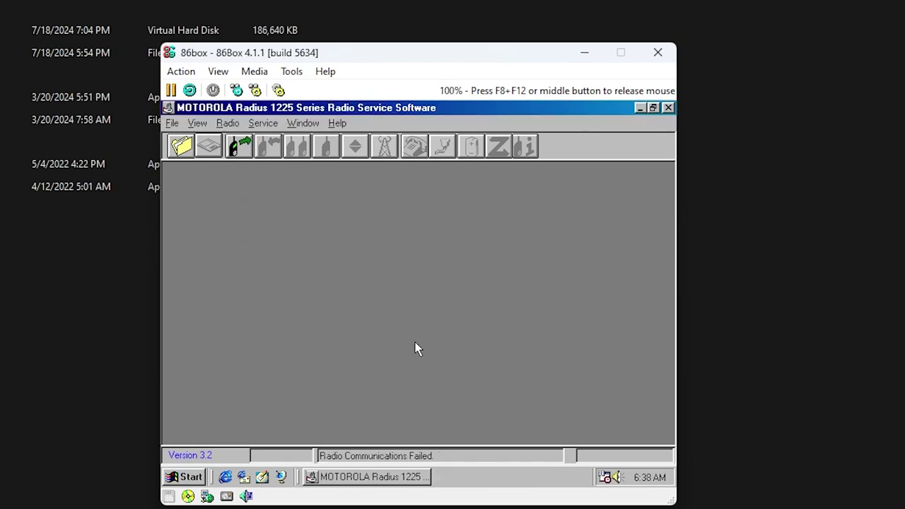
- Try again to read the radio, dismiss the Radio Interface Box error, and exit 86Box
click(239, 147)
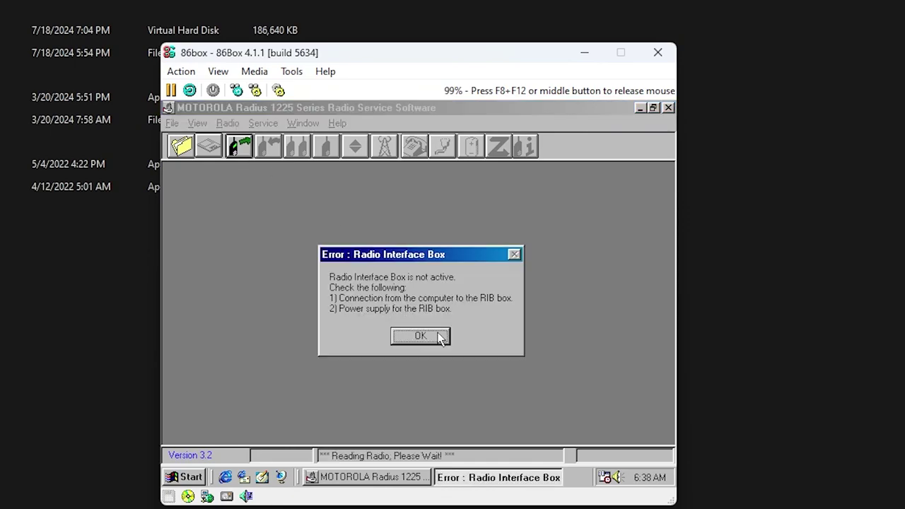
click(432, 337)
click(658, 52)
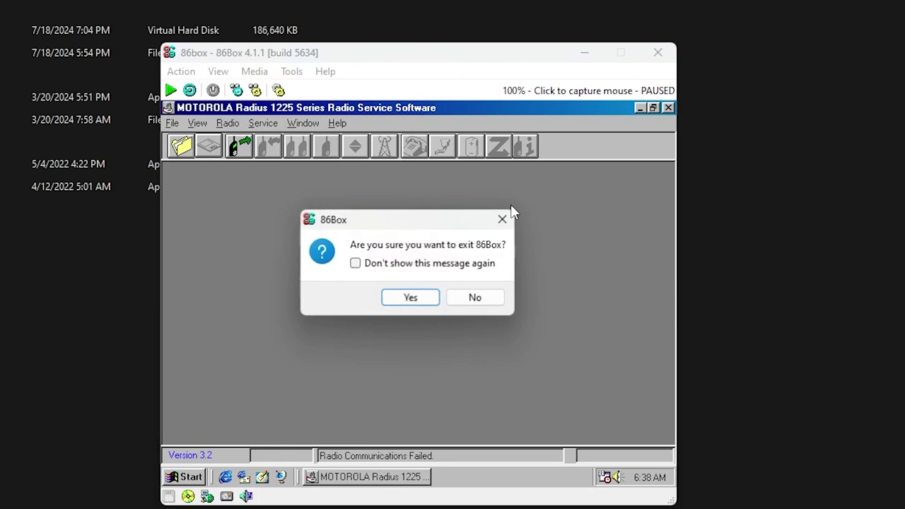
click(429, 298)
- In Device Manager, change the USB Serial Port's COM port number to COM2 in its advanced port settings and accept the properties
key(alt+Tab)
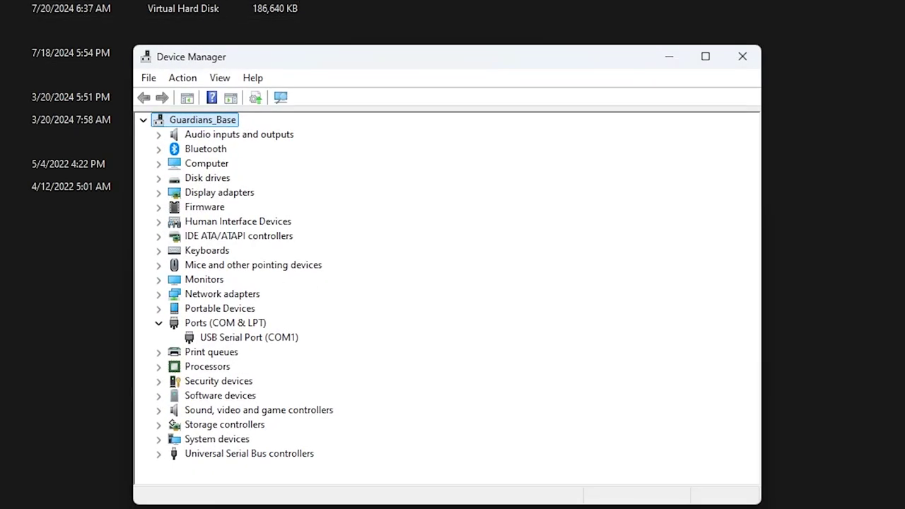
right_click(249, 341)
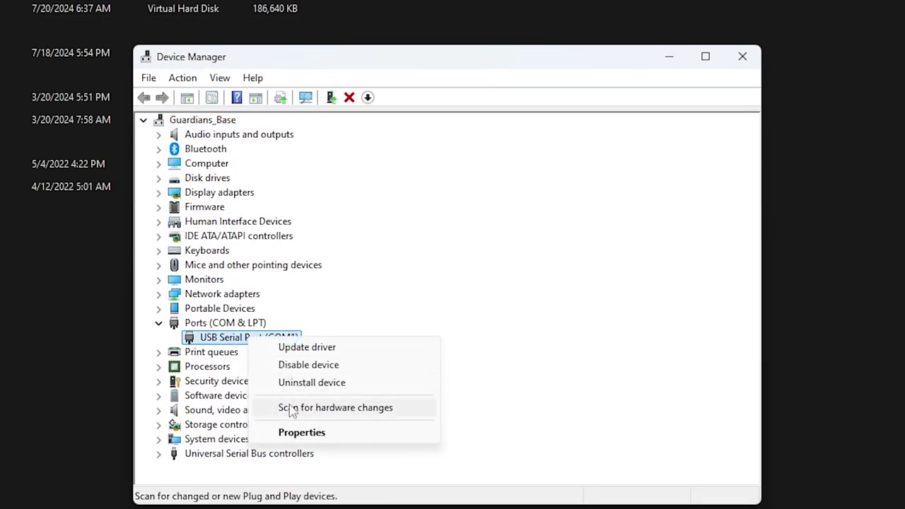
click(315, 433)
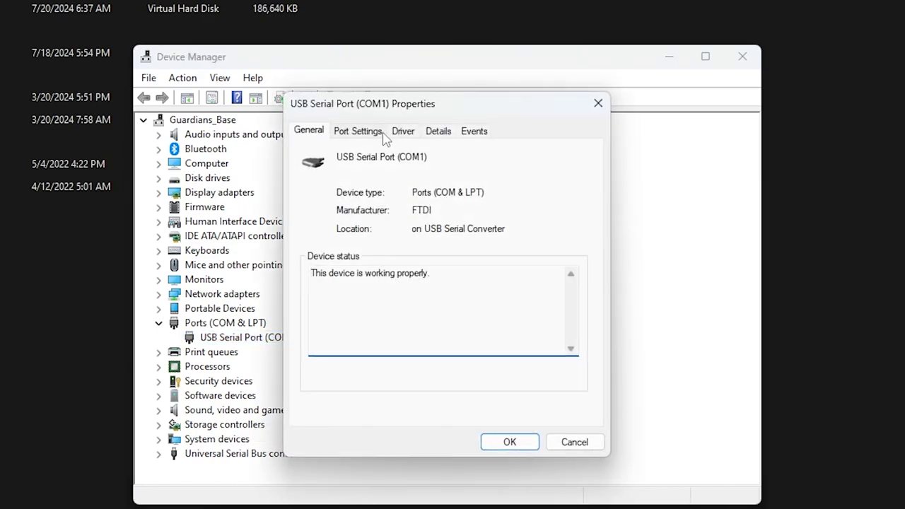
click(404, 134)
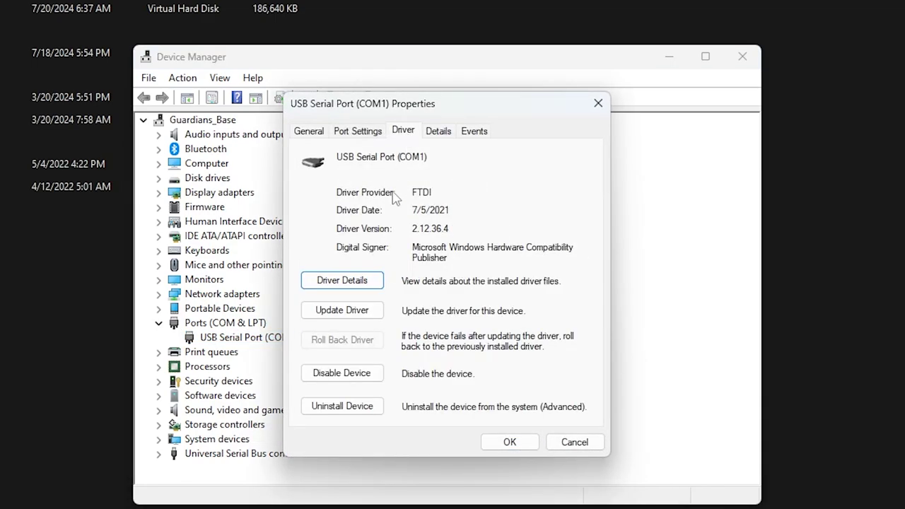
click(375, 134)
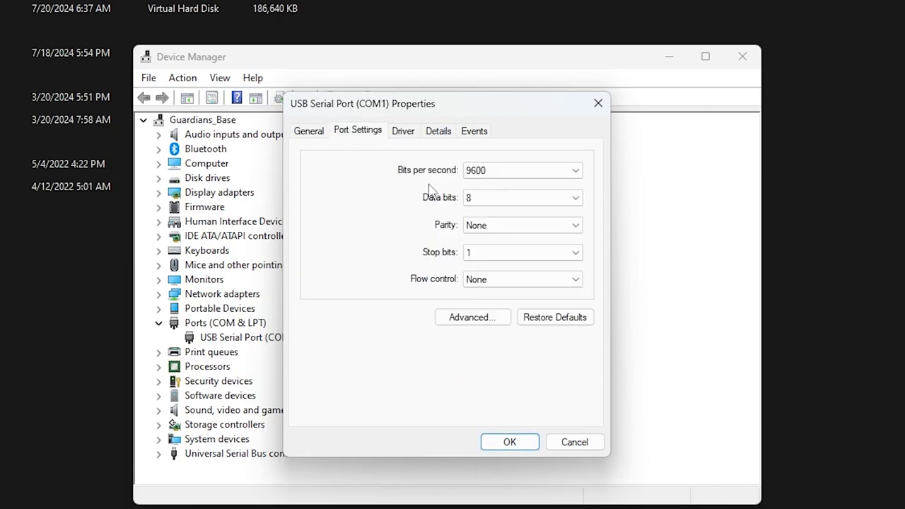
click(475, 319)
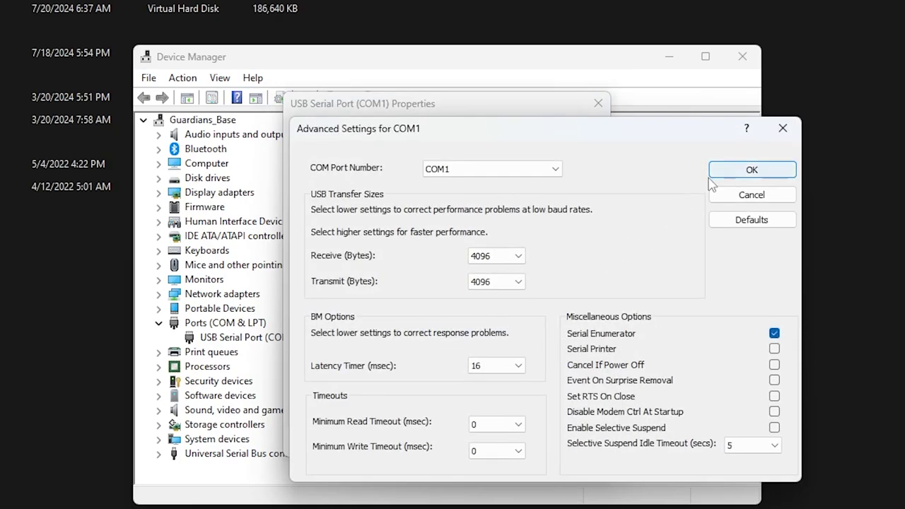
click(495, 170)
click(488, 194)
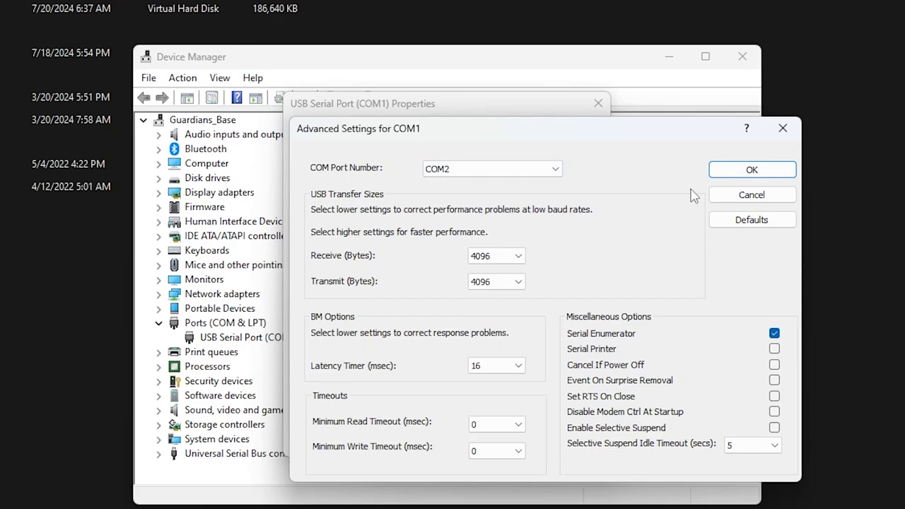
click(716, 173)
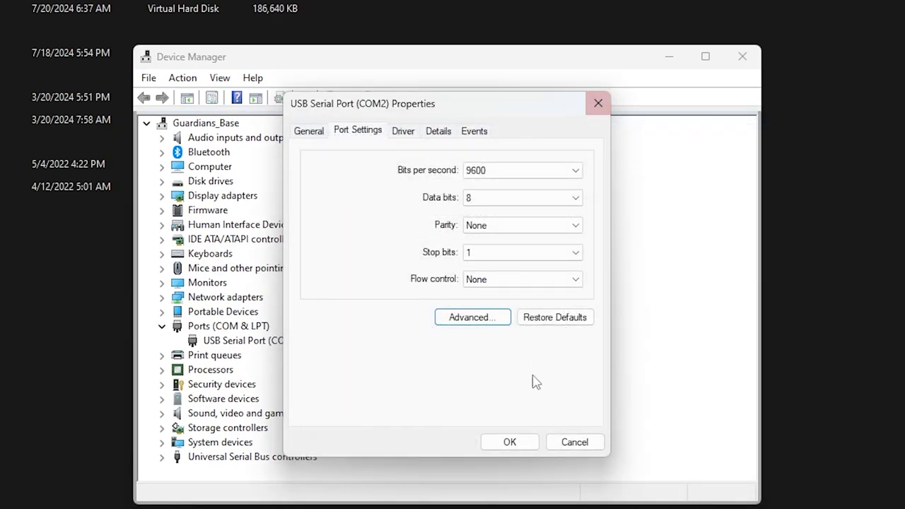
click(510, 442)
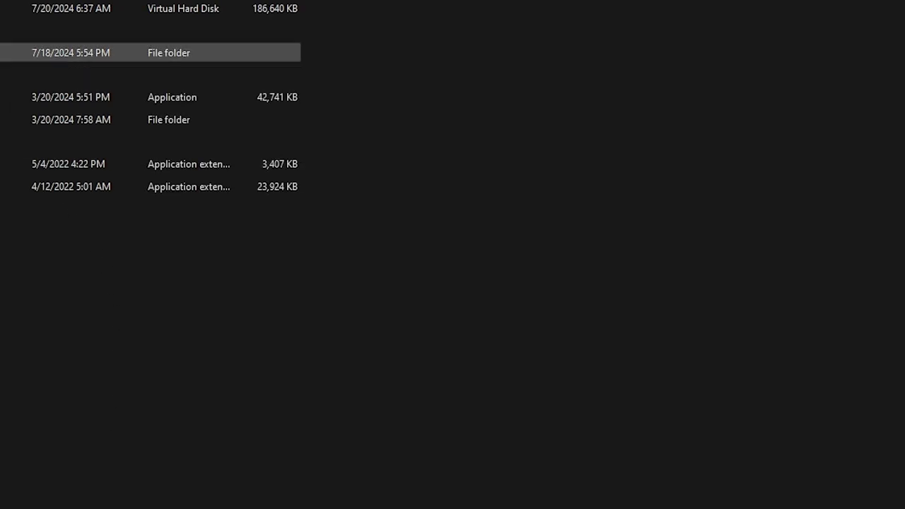
- Relaunch 86Box and, in its port settings, enable serial port 2 and passthrough 2 instead of serial port 1 and passthrough 1
click(71, 97)
key(Return)
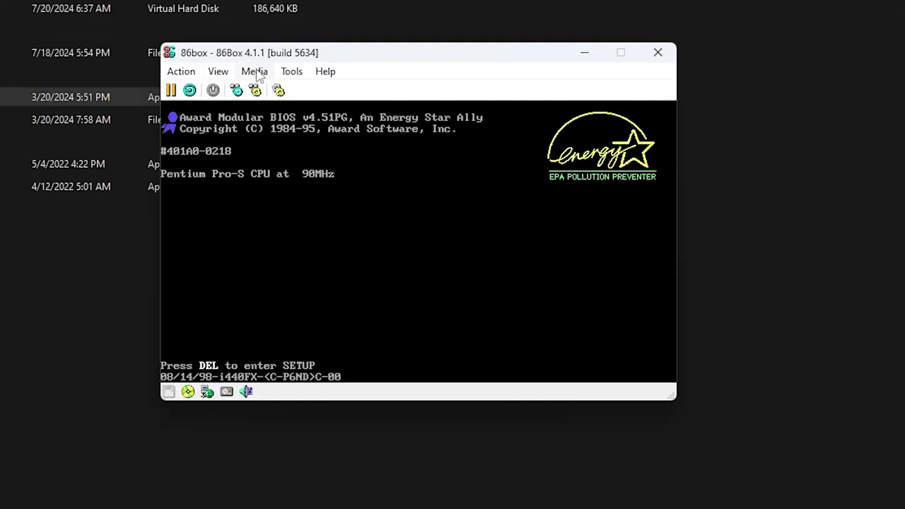
click(291, 72)
click(302, 104)
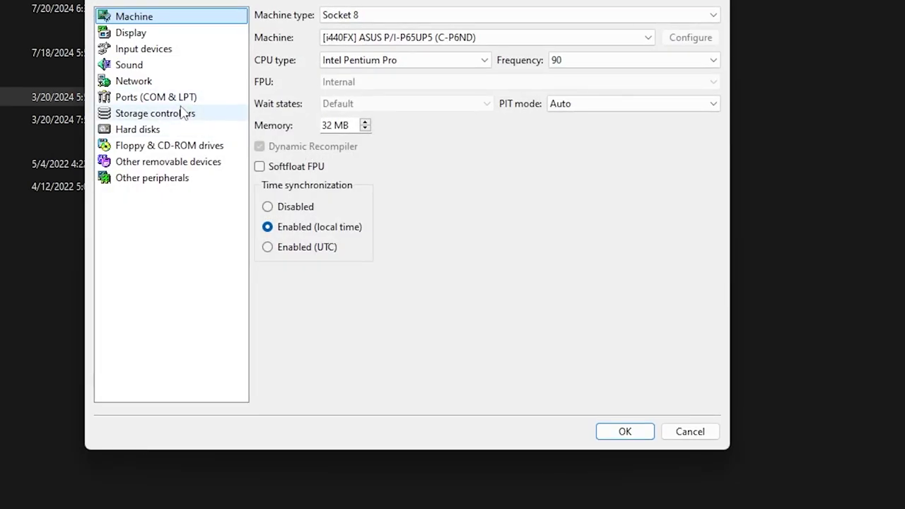
click(188, 97)
click(307, 125)
click(294, 103)
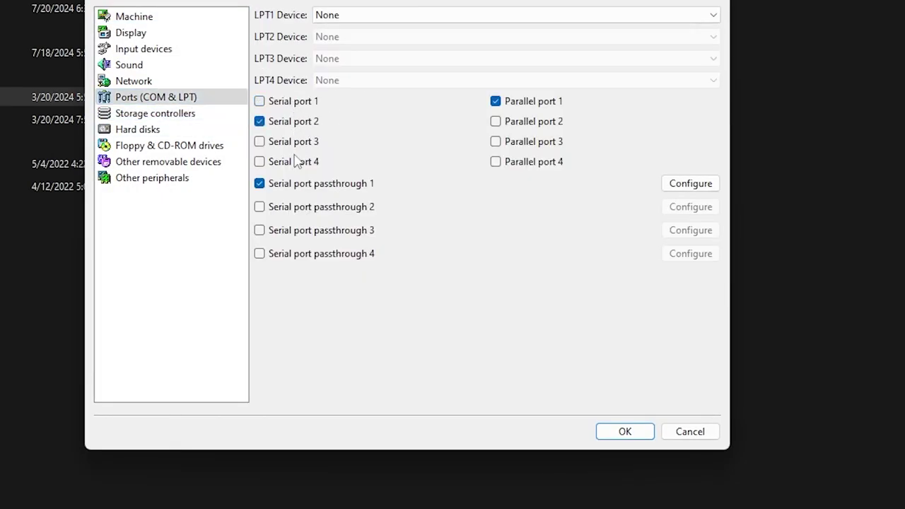
click(290, 185)
click(337, 209)
- Configure serial port passthrough 2 as Host Serial Passthrough on host device COM2, and save the settings with a machine restart
click(691, 206)
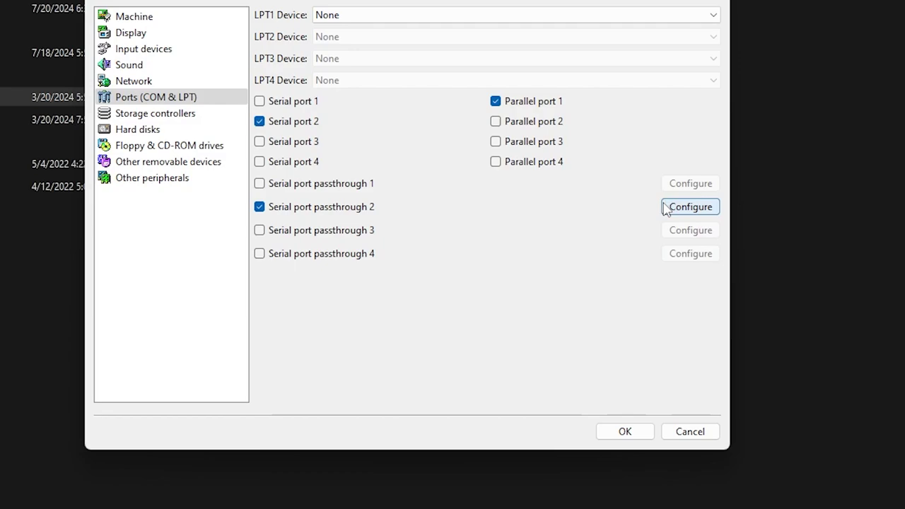
click(466, 184)
click(457, 211)
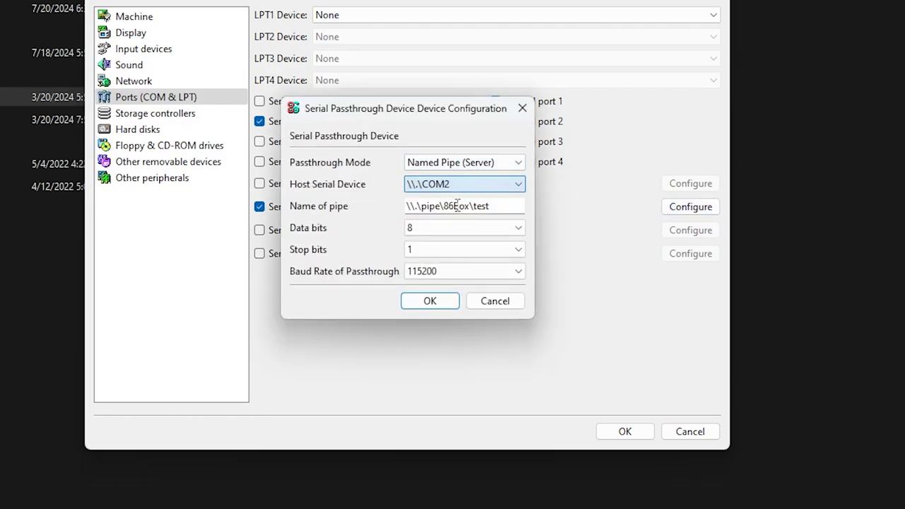
click(460, 163)
click(457, 190)
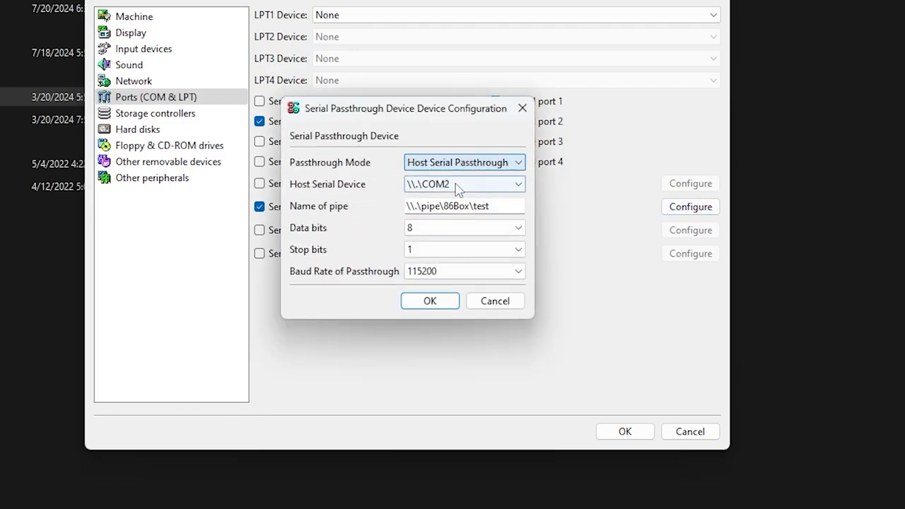
click(430, 300)
click(613, 433)
click(423, 248)
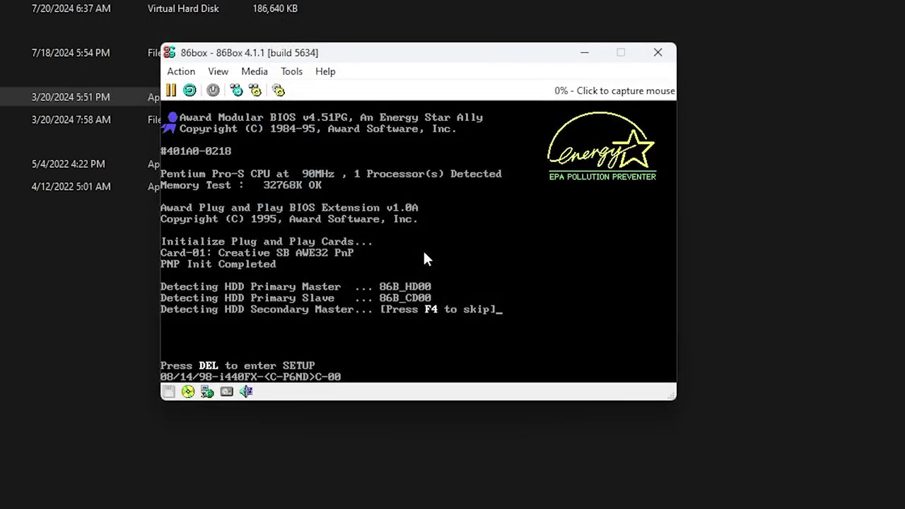
- Capture the mouse, log on to Windows 98, and launch the 1225 RSS program
click(407, 176)
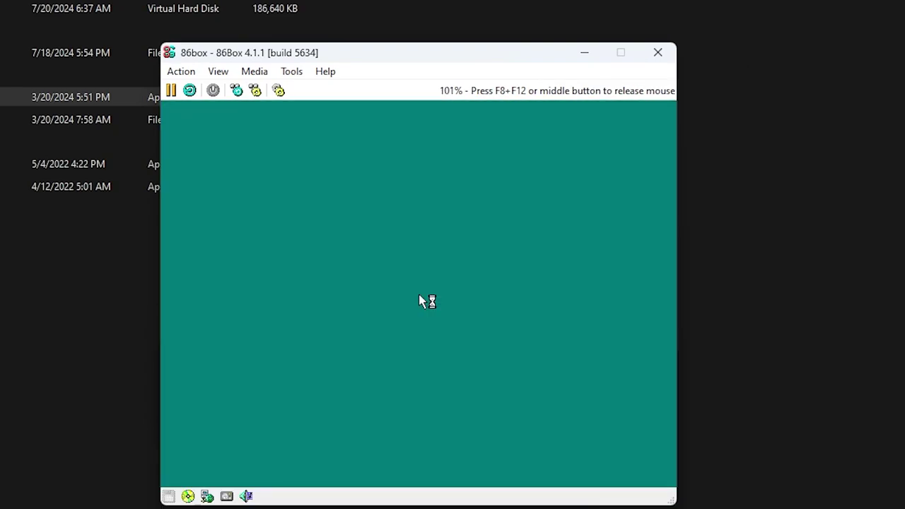
key(Return)
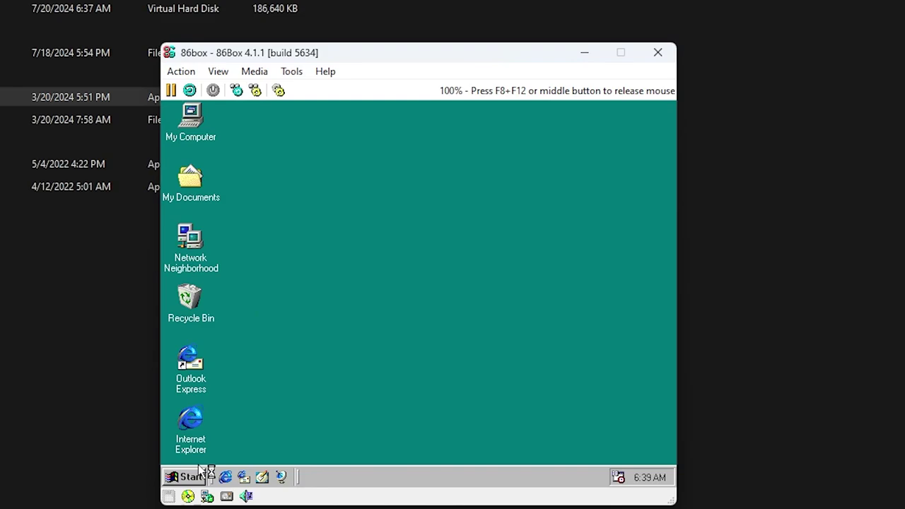
click(195, 476)
mouse_move(234, 212)
mouse_move(347, 206)
click(435, 237)
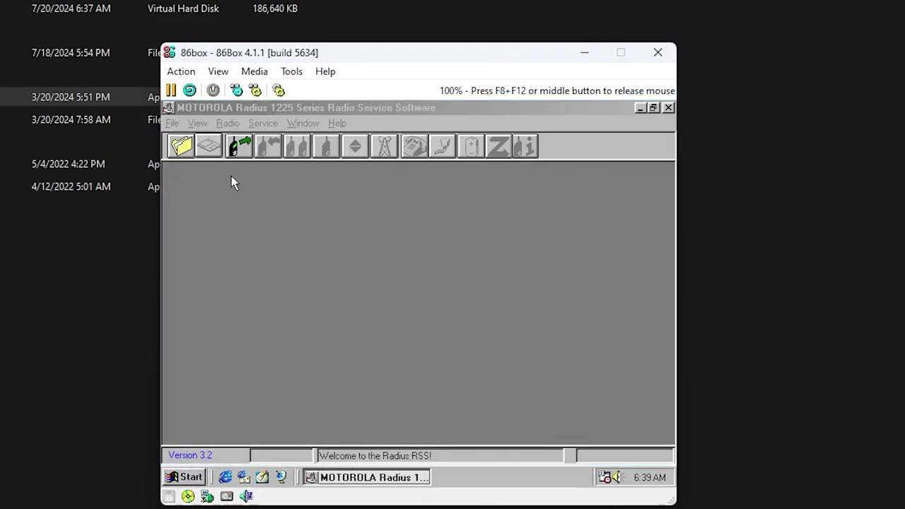
- Retry reading the radio after confirming the serial port in the Computer Configuration
click(240, 147)
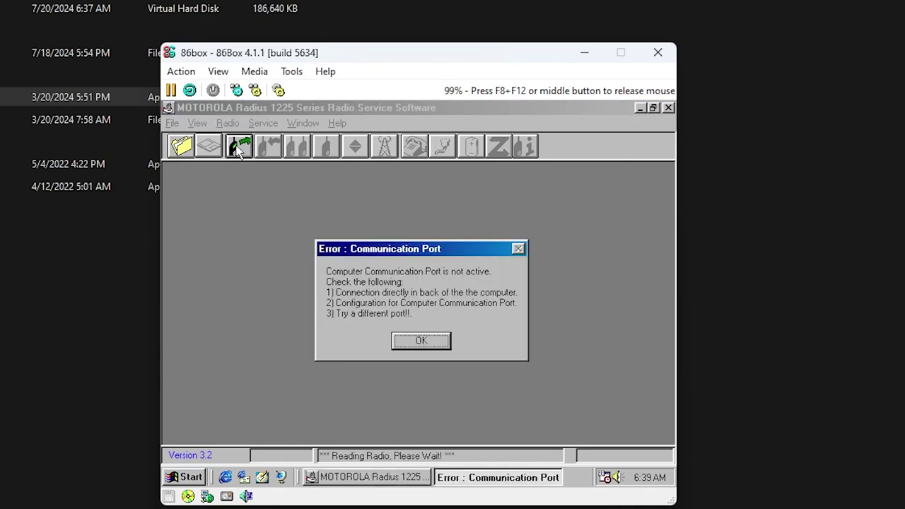
click(421, 341)
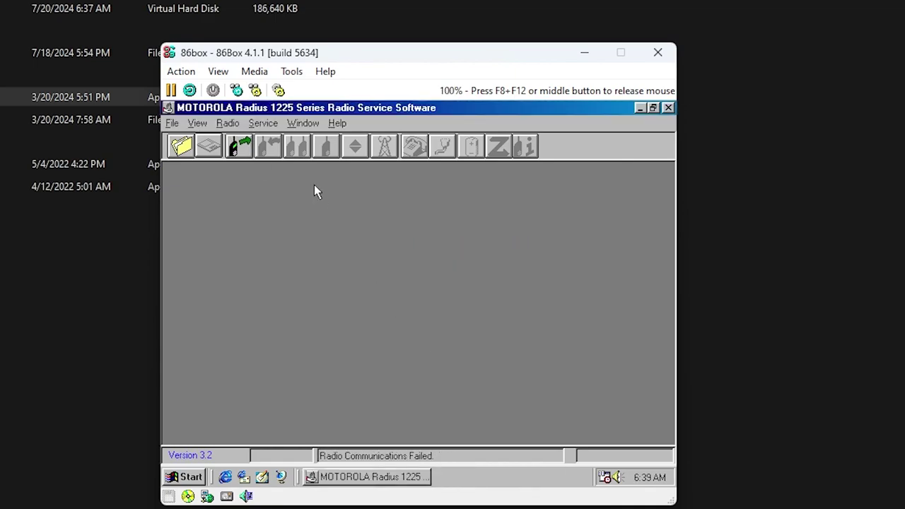
click(198, 123)
click(282, 174)
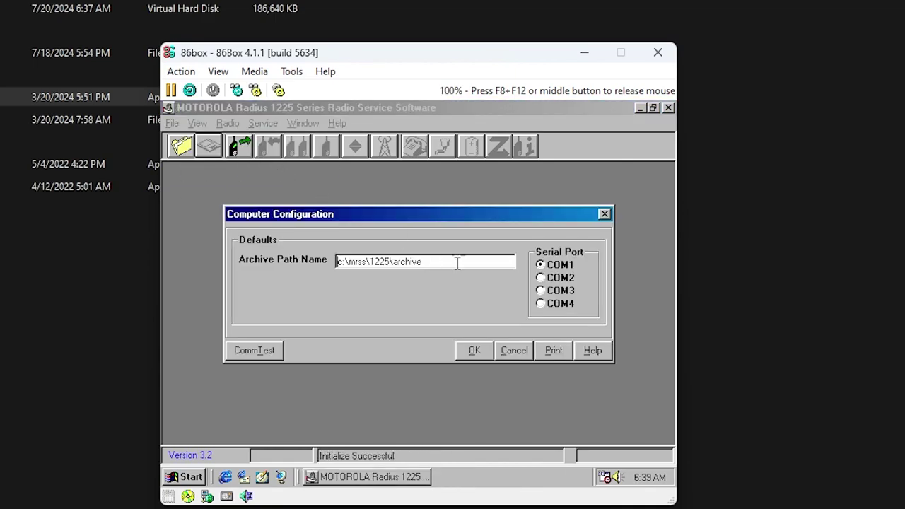
click(474, 350)
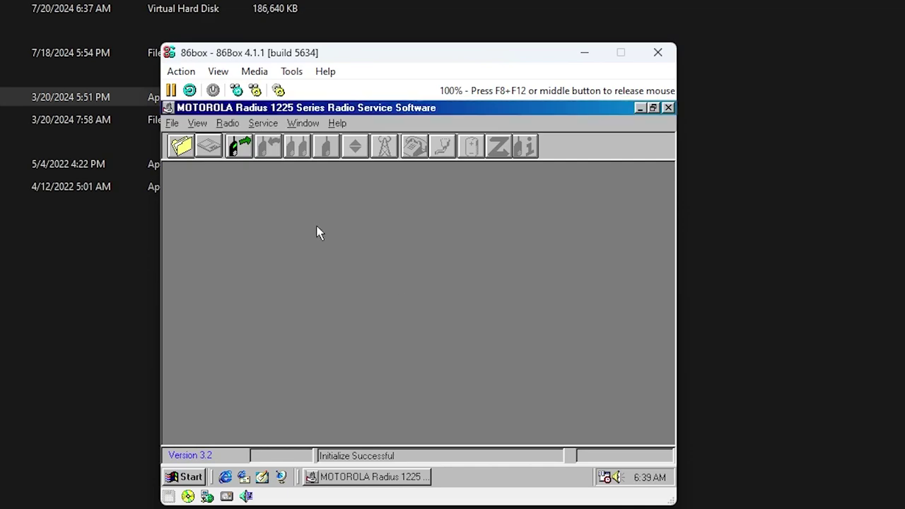
click(239, 146)
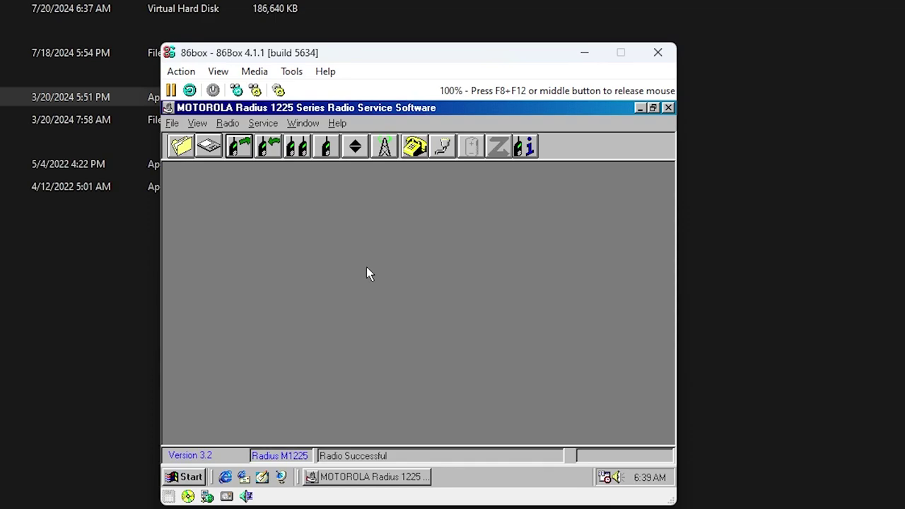
- Open the save dialog for archiving the radio data and review the customer and file name fields
click(207, 155)
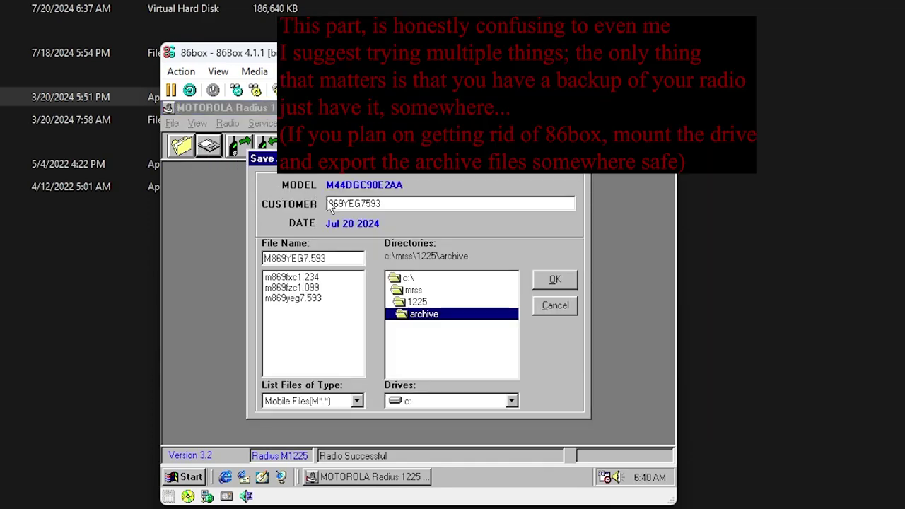
drag(344, 204, 385, 205)
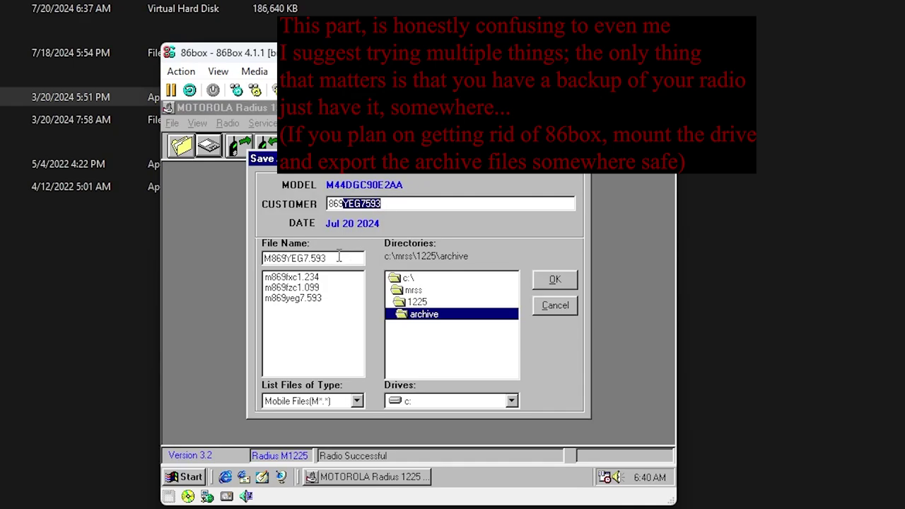
drag(331, 256, 274, 257)
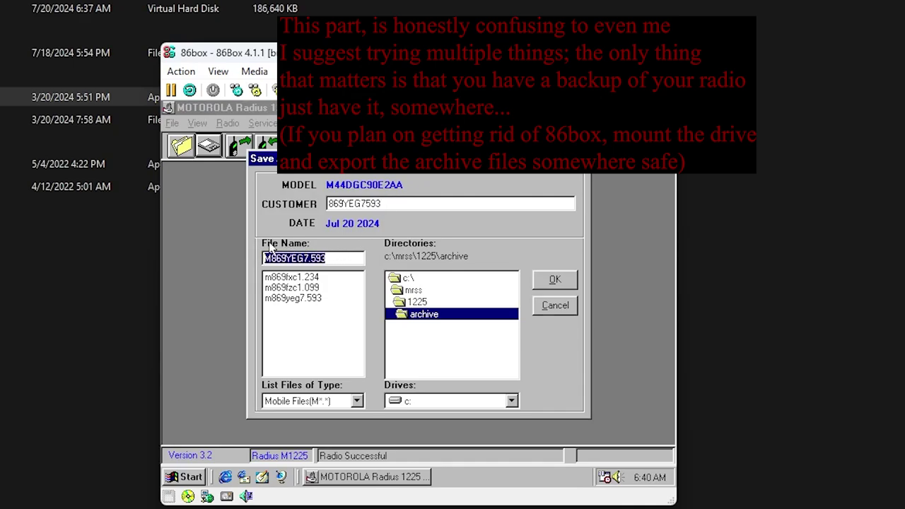
click(393, 203)
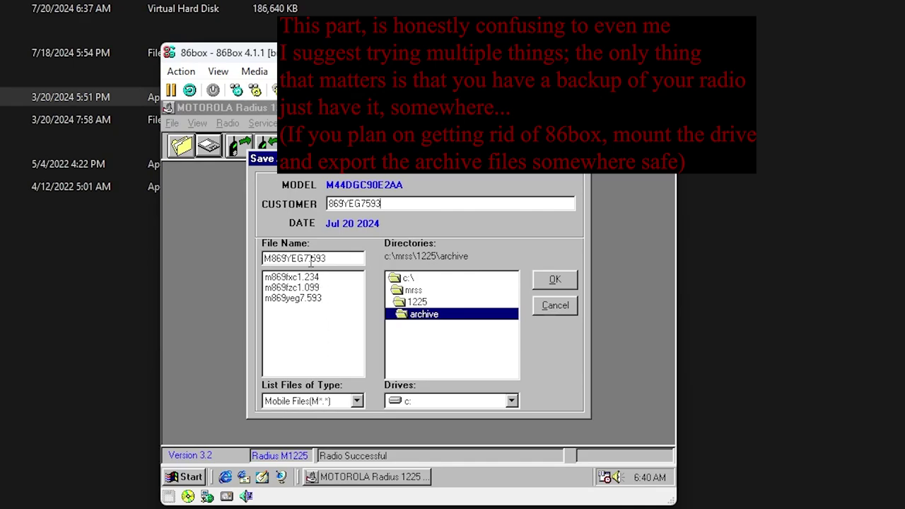
- Open a file window from My Documents and switch it to the C: drive
click(186, 477)
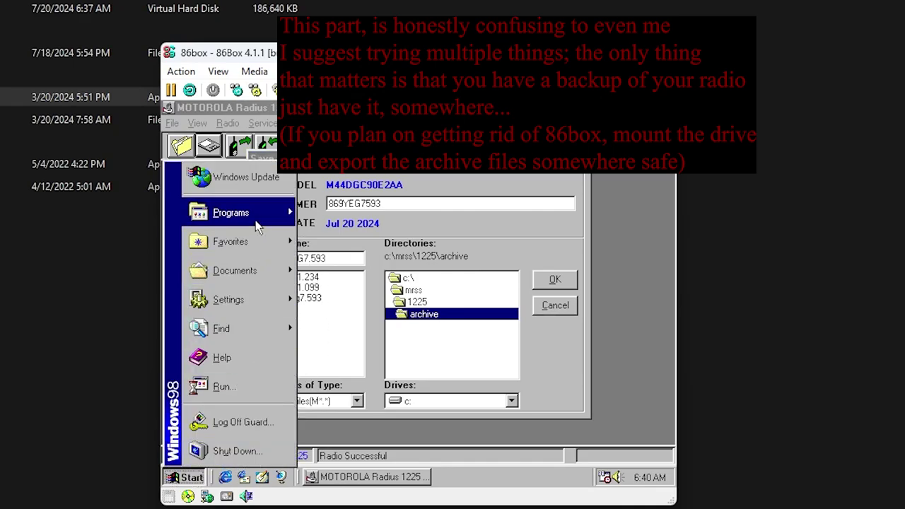
mouse_move(263, 278)
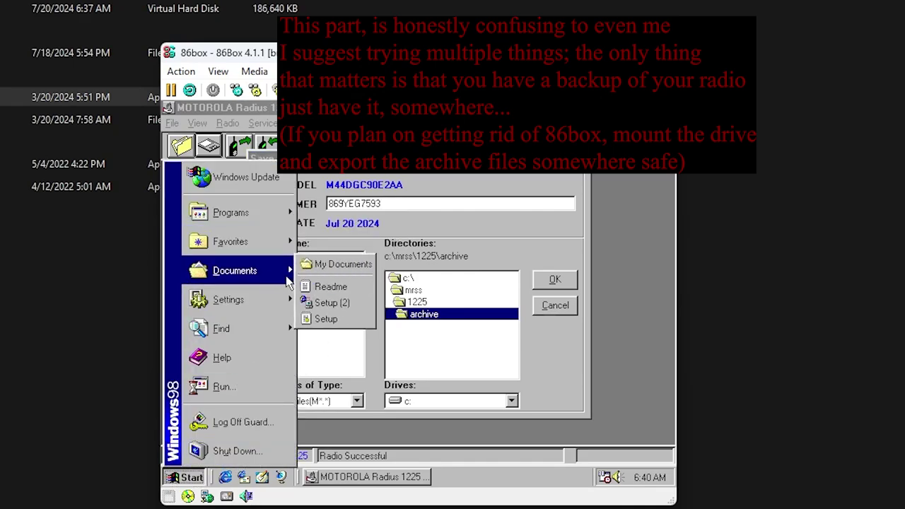
click(334, 266)
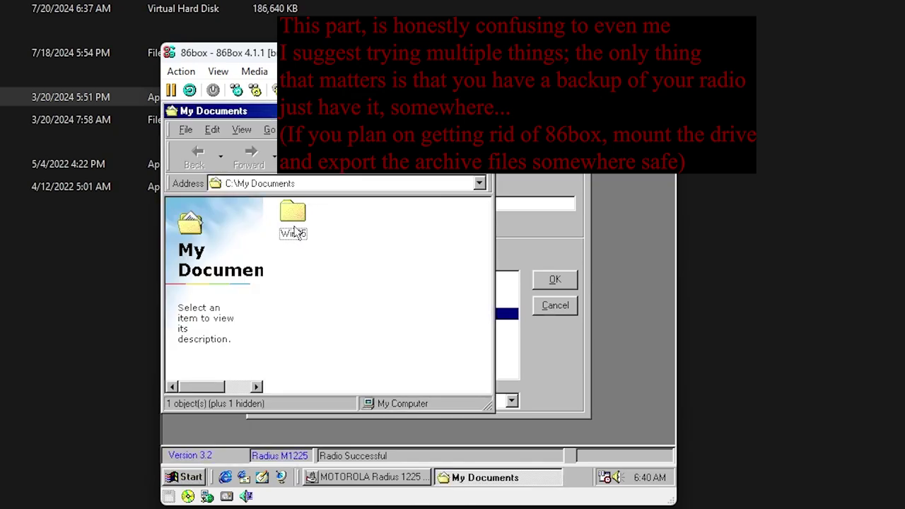
click(218, 187)
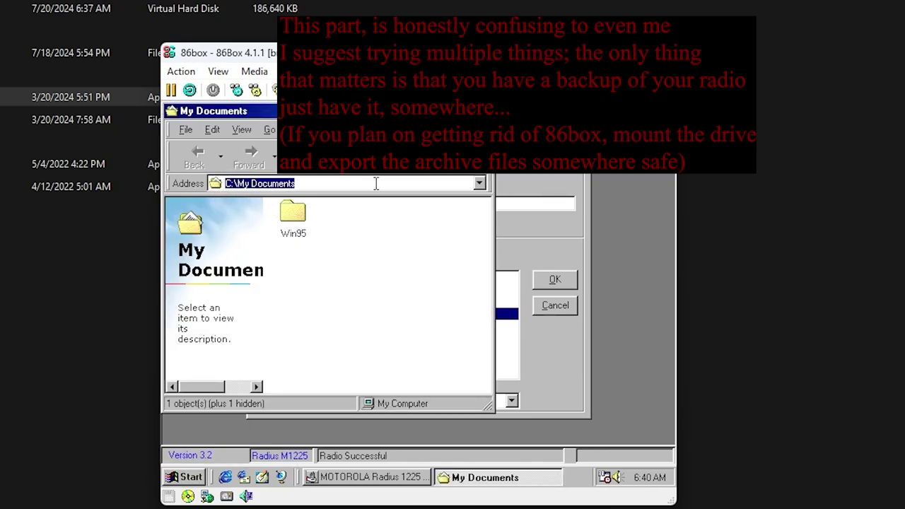
click(480, 185)
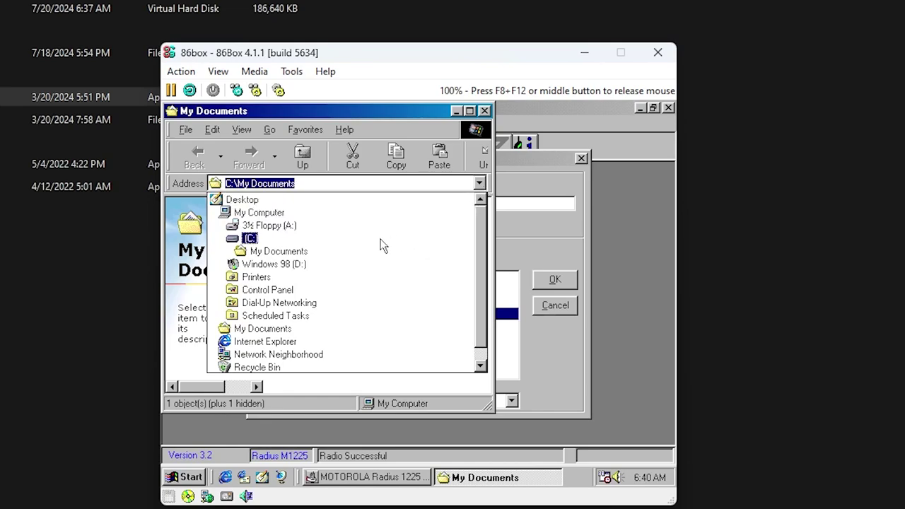
click(294, 241)
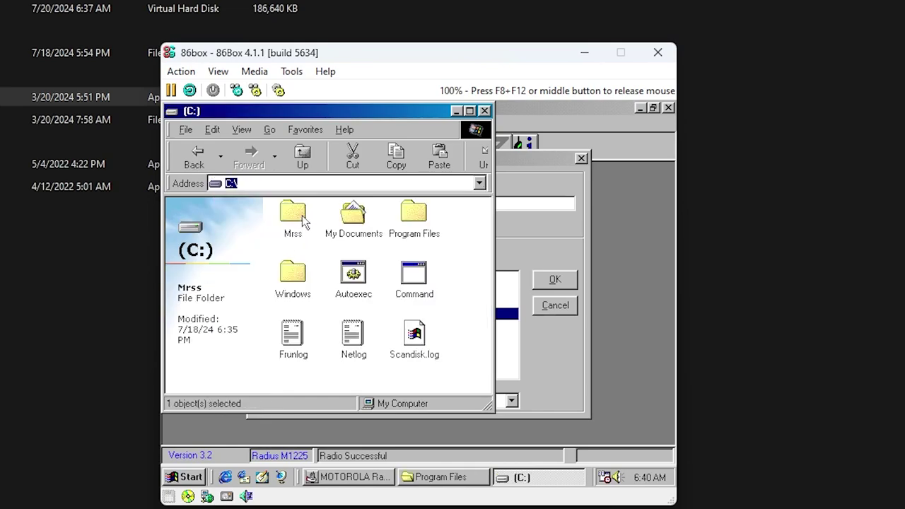
- Open the Mrss\1225\Archive folder to examine the stored archive files, and return to the Save Archive File dialog
double_click(293, 215)
double_click(293, 214)
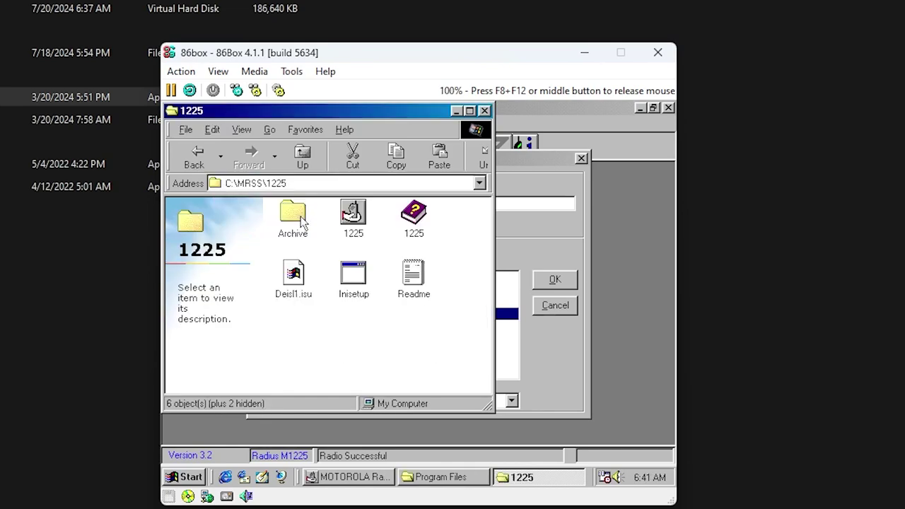
double_click(303, 222)
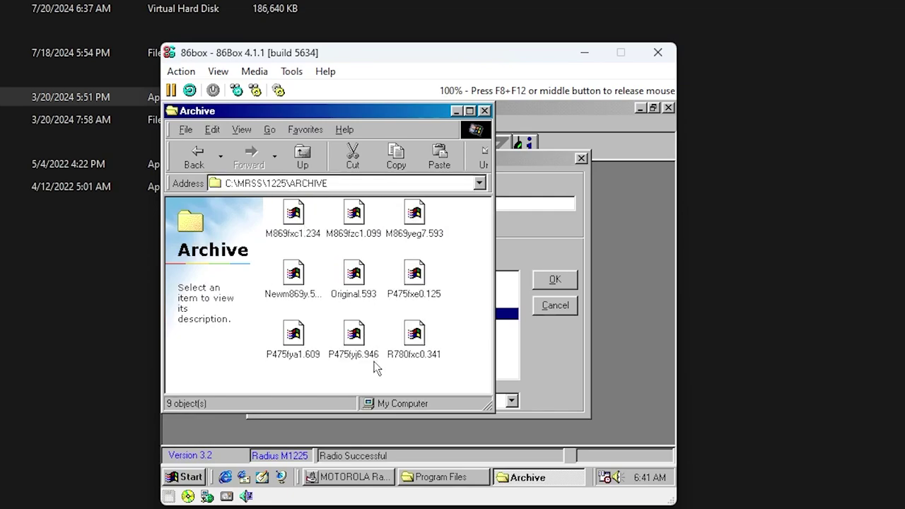
drag(468, 386, 269, 202)
click(346, 382)
click(546, 218)
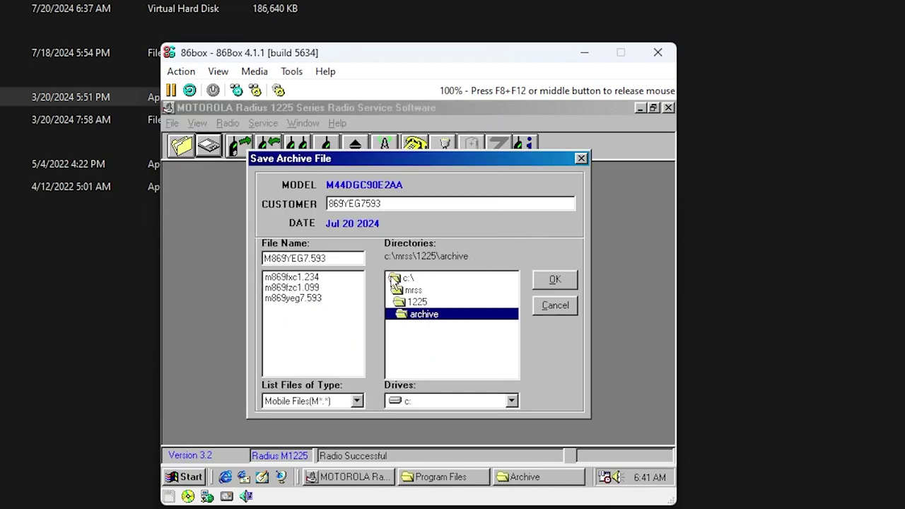
- Select m869fxc1.234 from the existing archives as the file name for the save
click(326, 295)
click(327, 286)
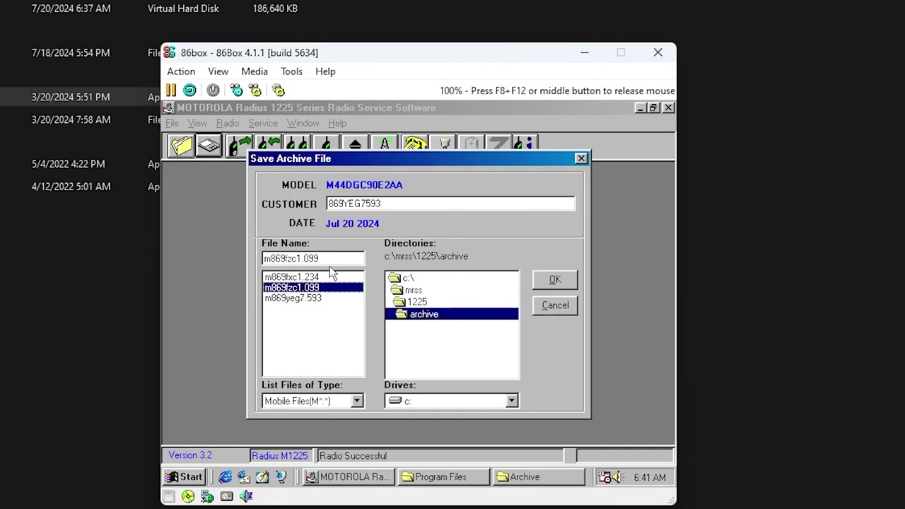
click(332, 275)
click(333, 297)
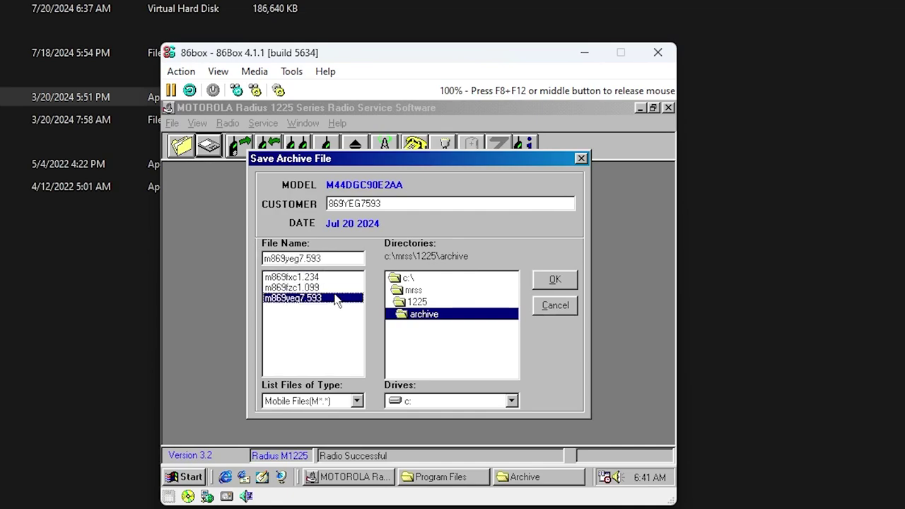
click(333, 287)
click(332, 278)
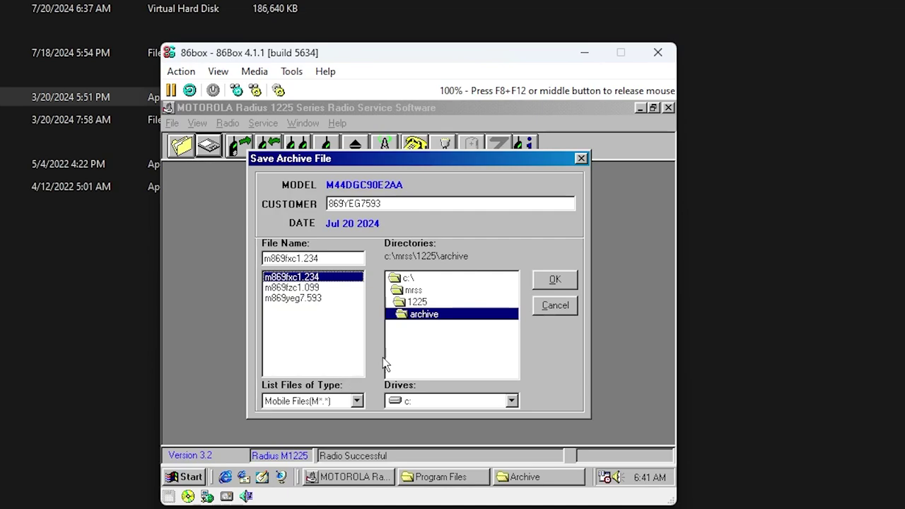
- Replace the customer entry with Guardian and save the archive file
drag(343, 204, 434, 204)
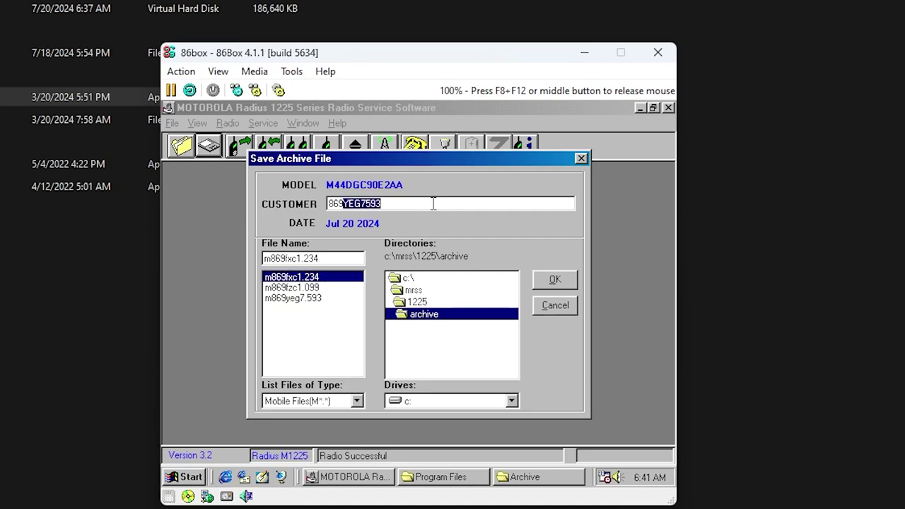
click(433, 203)
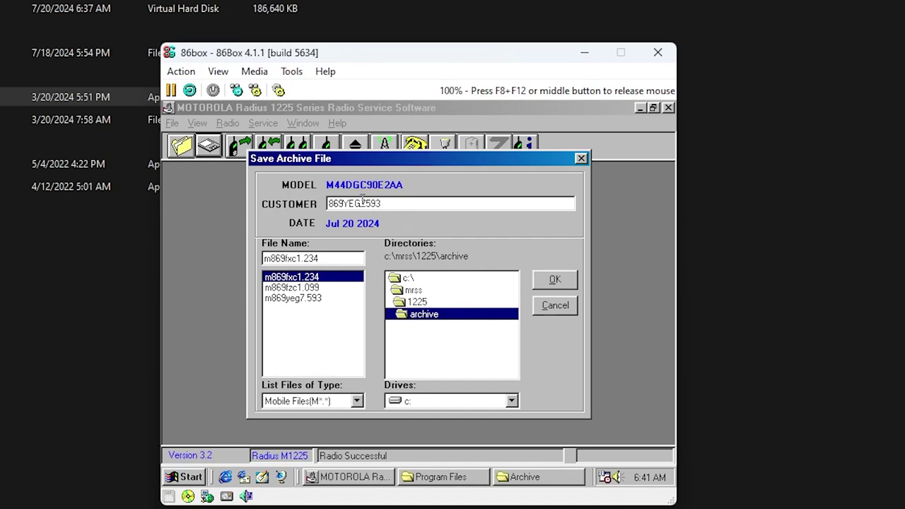
drag(362, 203, 264, 203)
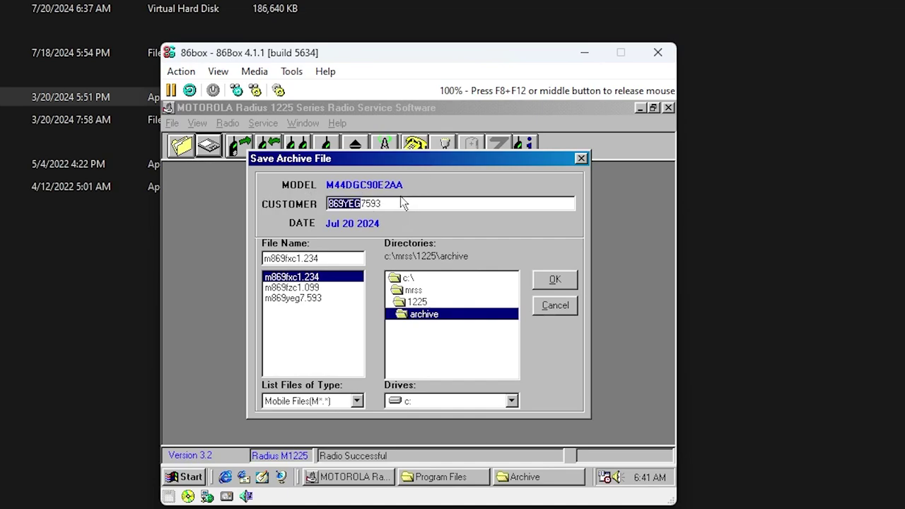
click(401, 203)
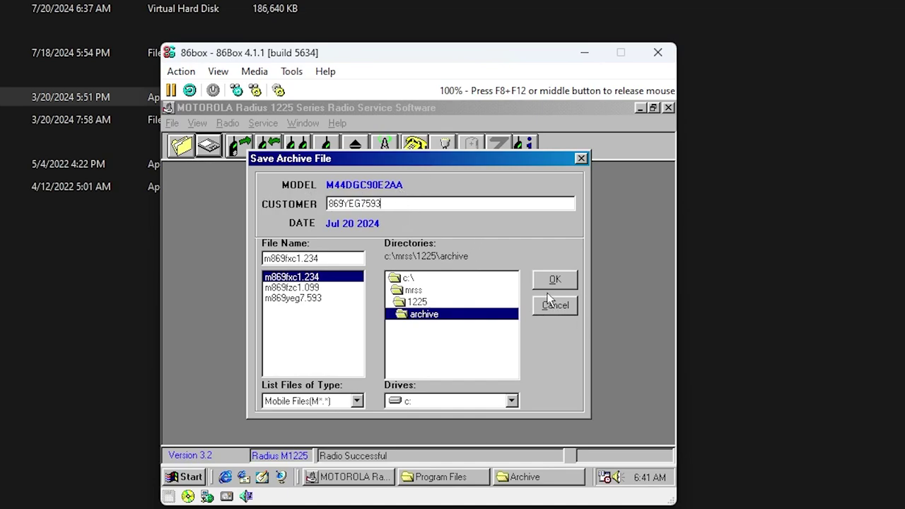
drag(330, 201, 390, 205)
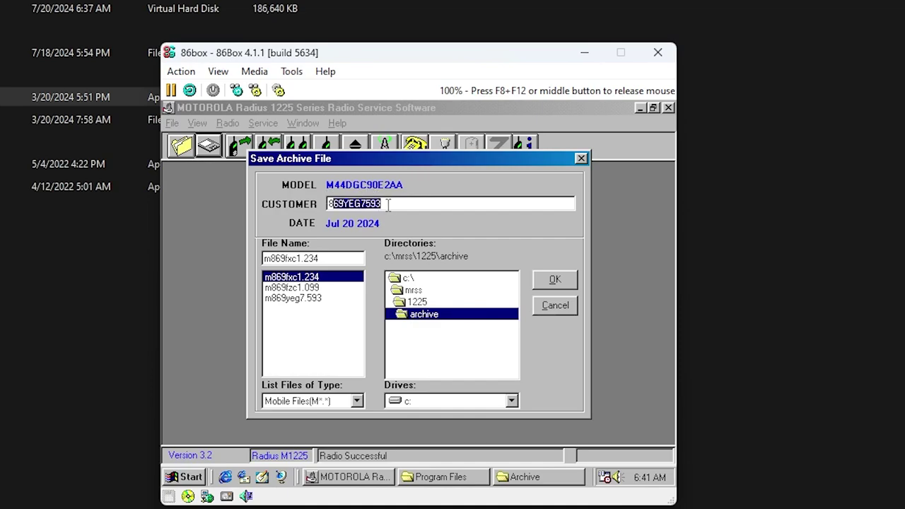
text(8)
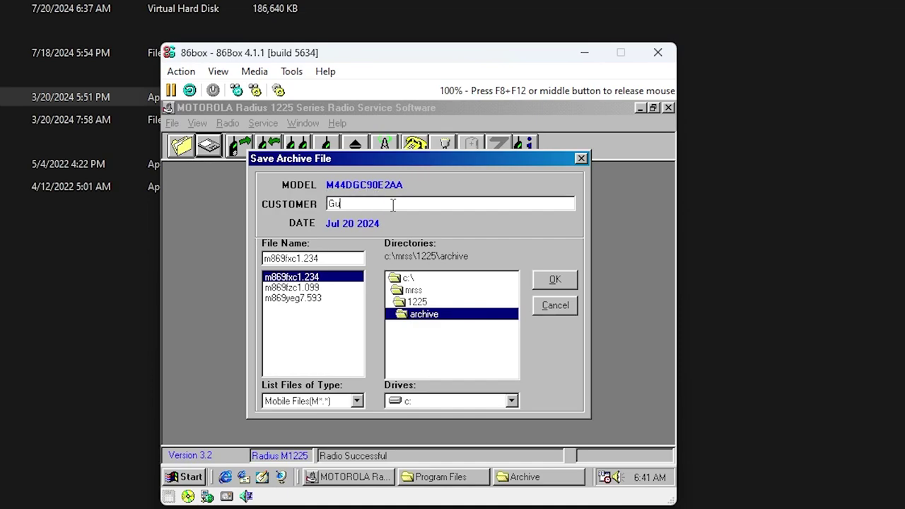
text(uardian)
click(554, 282)
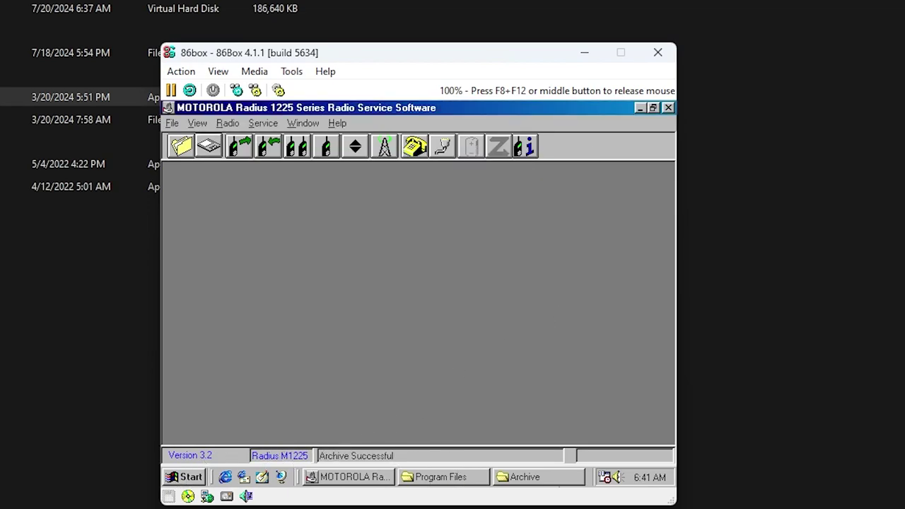
- Examine the details of the files in the Archive folder to look for the saved backup, and close the folder
click(548, 479)
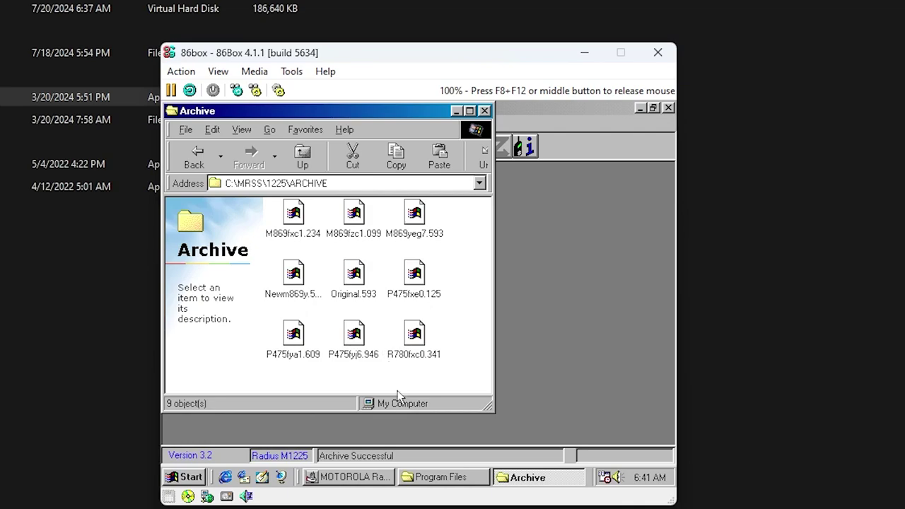
click(350, 276)
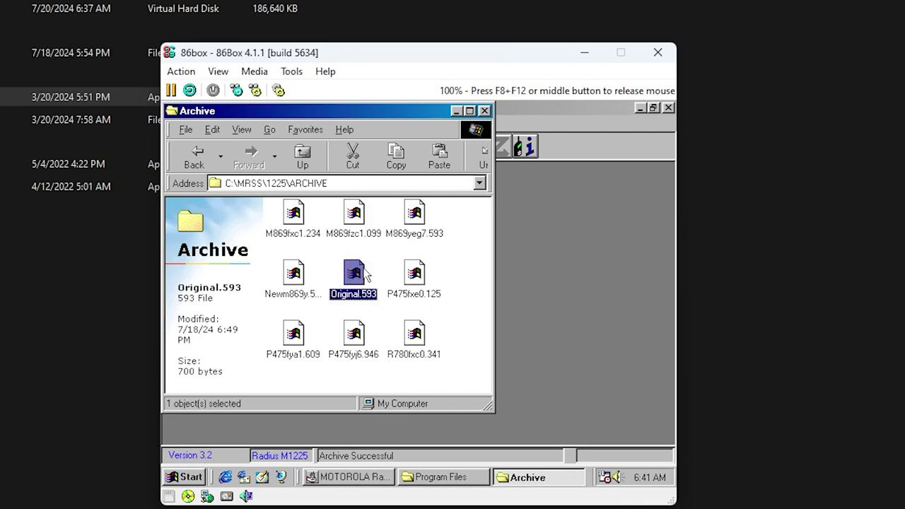
click(423, 276)
click(418, 344)
click(355, 338)
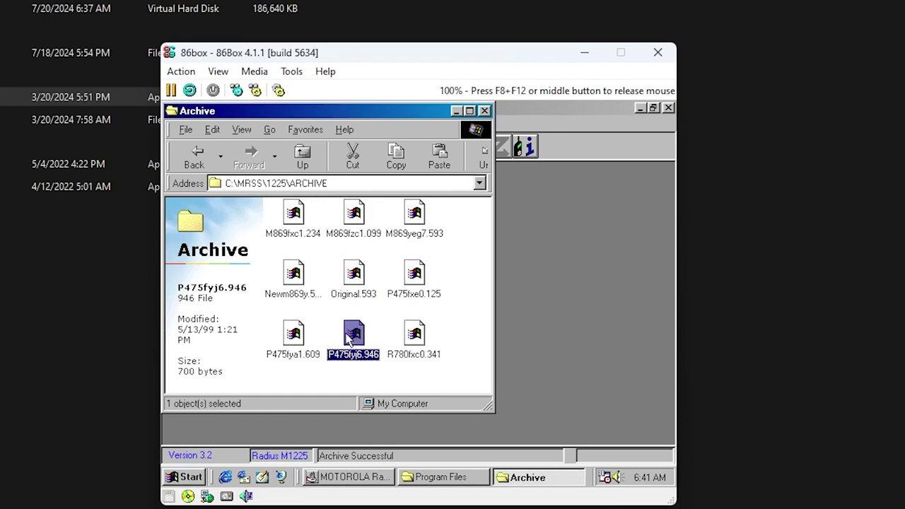
click(281, 334)
click(280, 252)
click(294, 211)
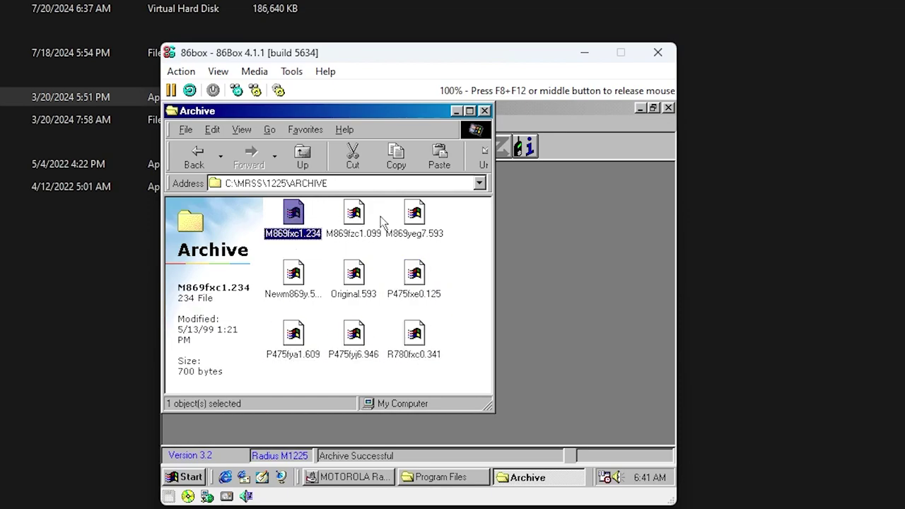
click(383, 222)
click(484, 110)
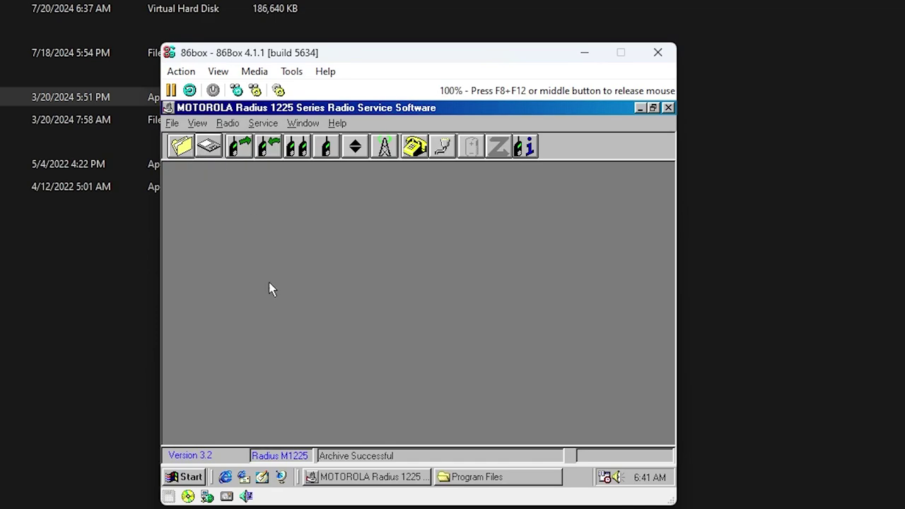
click(187, 477)
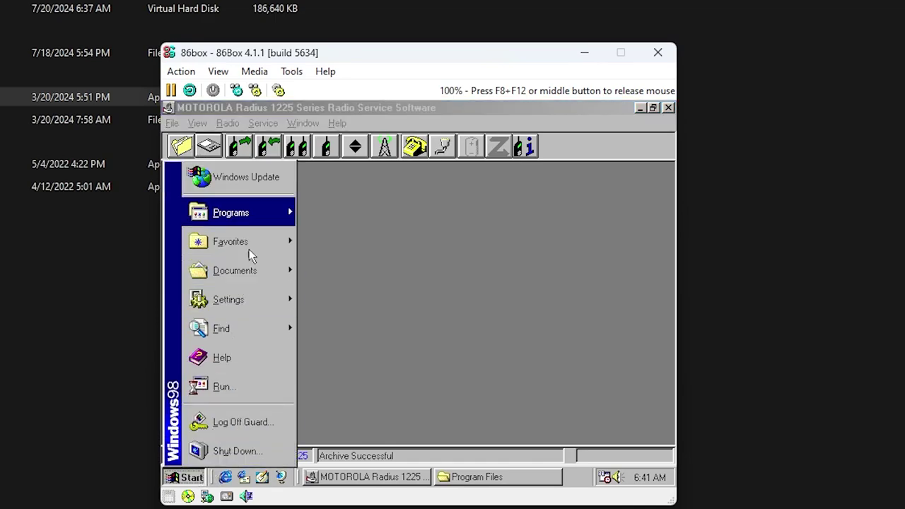
click(399, 249)
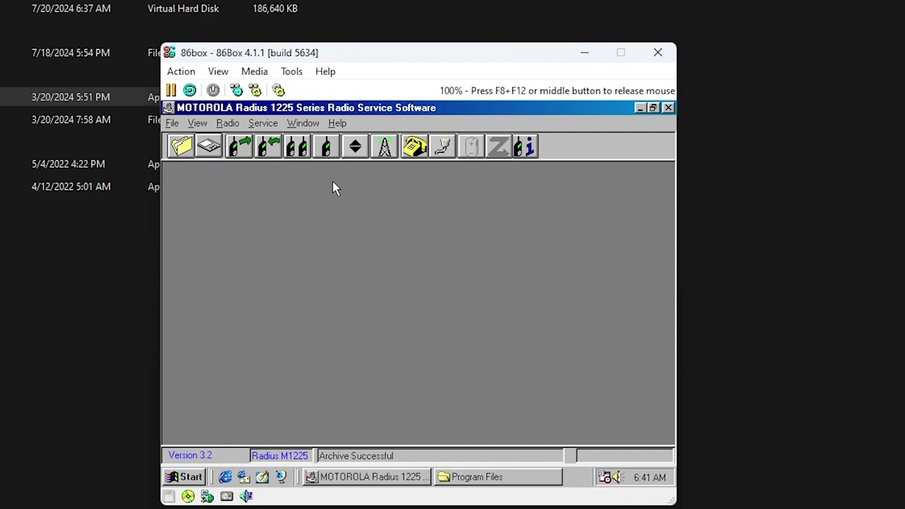
- Review the radio's Mode settings for frequencies and squelch, and close them
click(360, 146)
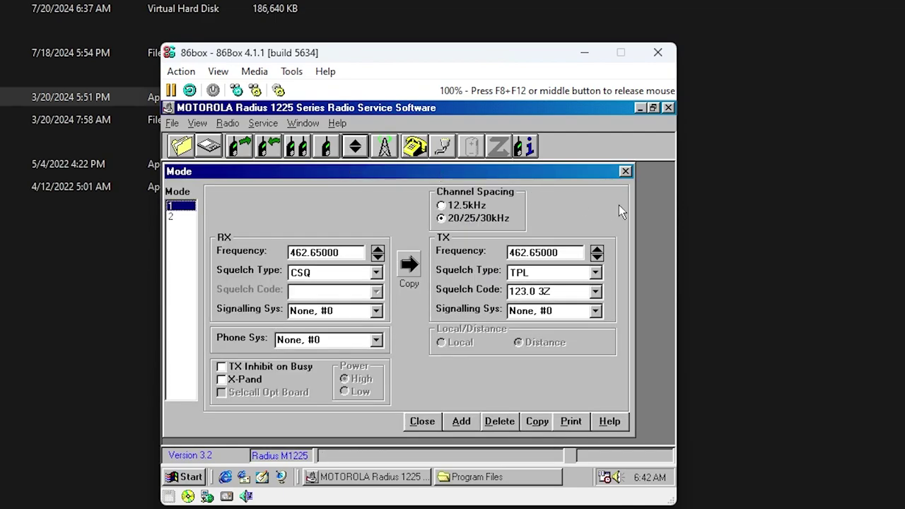
click(625, 172)
- Open the Radio Information Summary and examine the model, serial number, band, watts and modes allowed
click(525, 146)
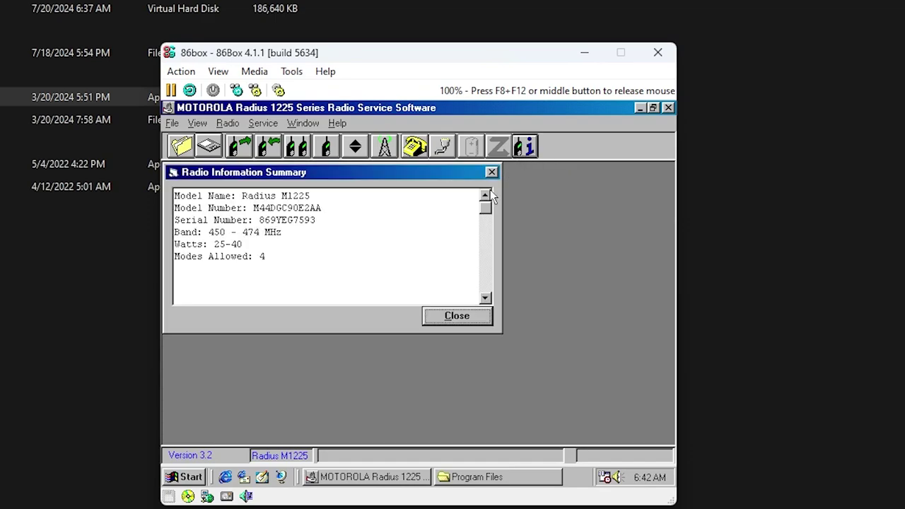
drag(174, 220, 252, 220)
drag(321, 208, 253, 208)
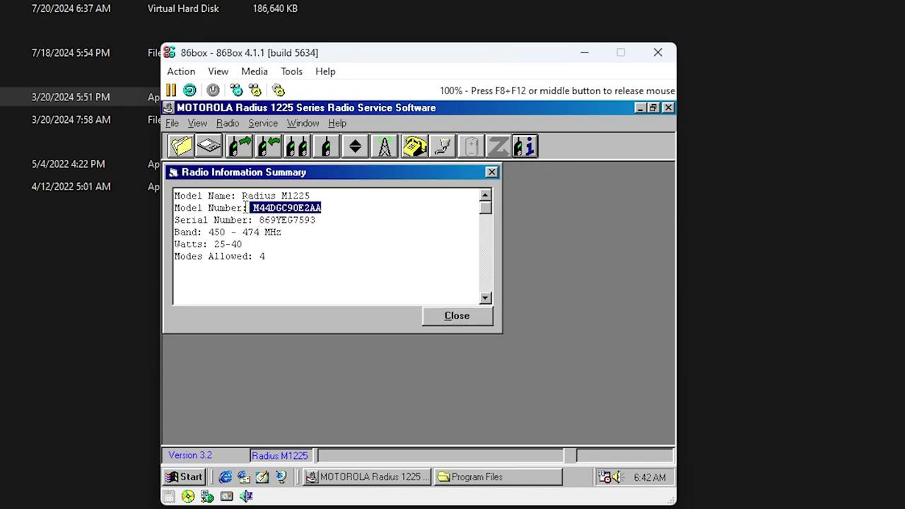
drag(335, 196, 233, 198)
drag(332, 221, 209, 233)
click(288, 233)
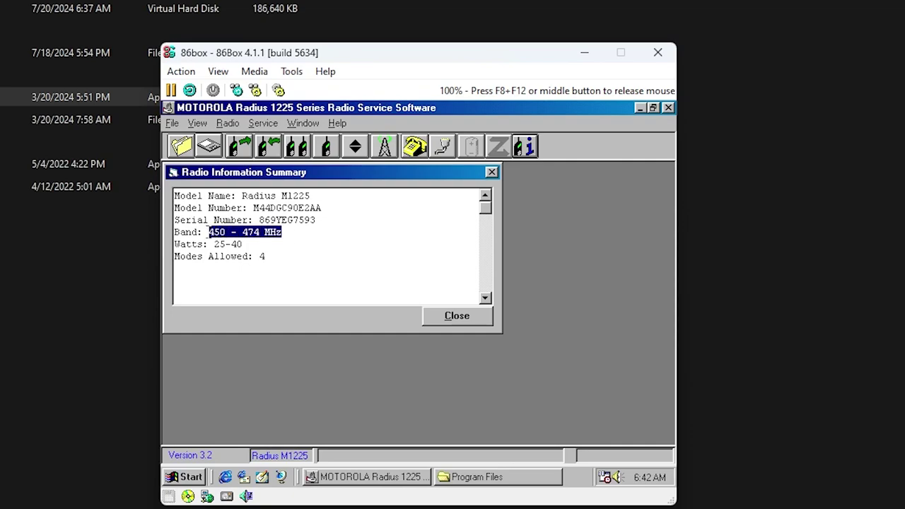
drag(242, 244, 216, 244)
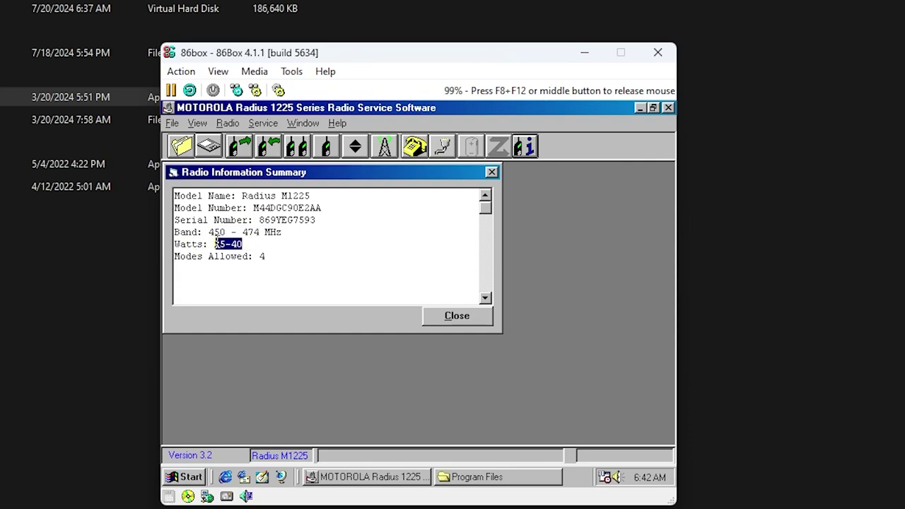
double_click(260, 256)
click(261, 256)
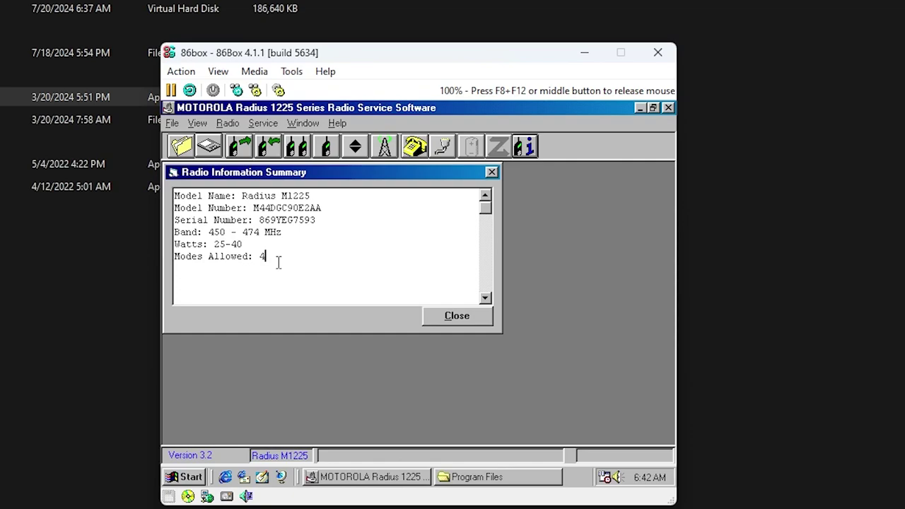
- Recheck the modes allowed and the frequency band in the Radio Information Summary, and close it
drag(269, 259, 258, 259)
click(253, 259)
mouse_move(214, 232)
mouse_down()
mouse_move(283, 234)
mouse_move(207, 232)
mouse_up()
click(269, 233)
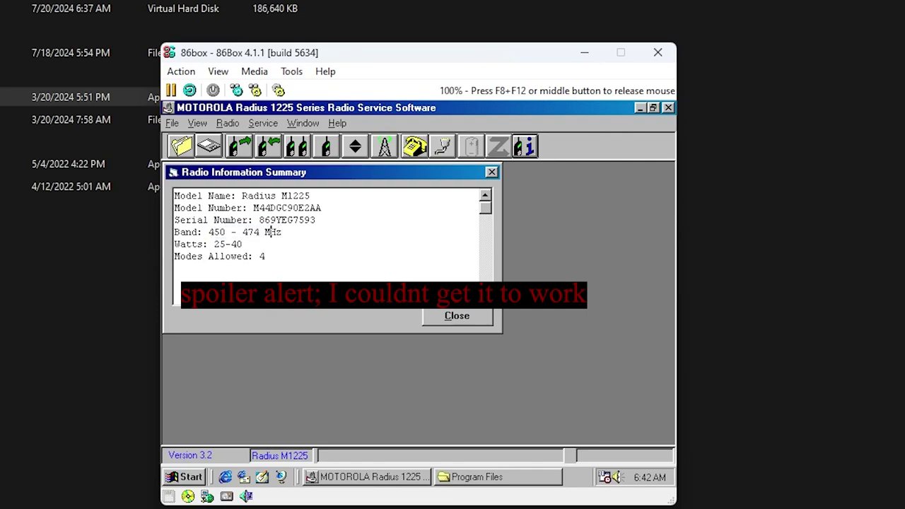
drag(283, 230, 210, 228)
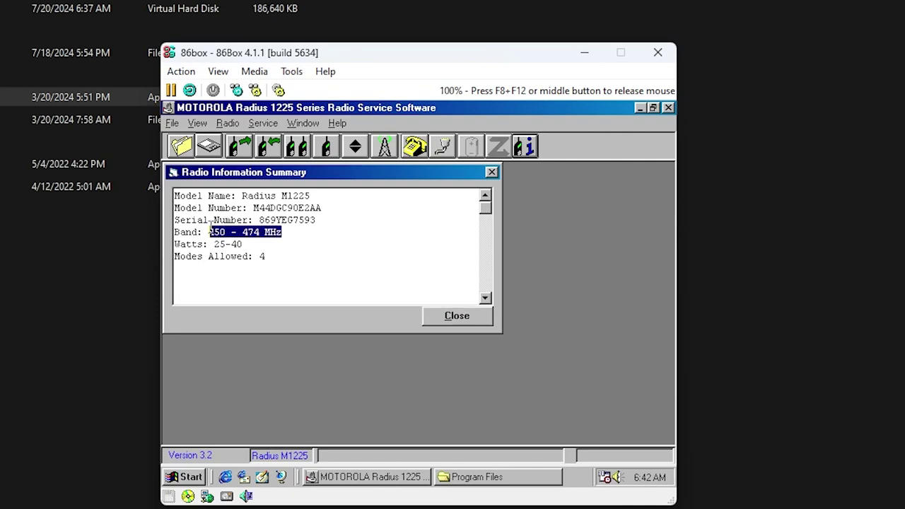
click(281, 234)
click(457, 316)
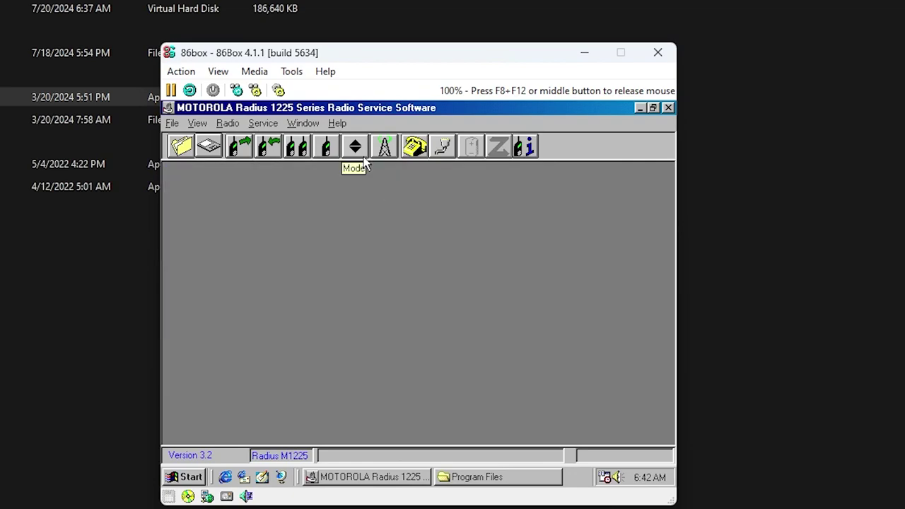
- Open the Mode settings and compare the frequency and squelch settings of modes 1 and 2
click(358, 154)
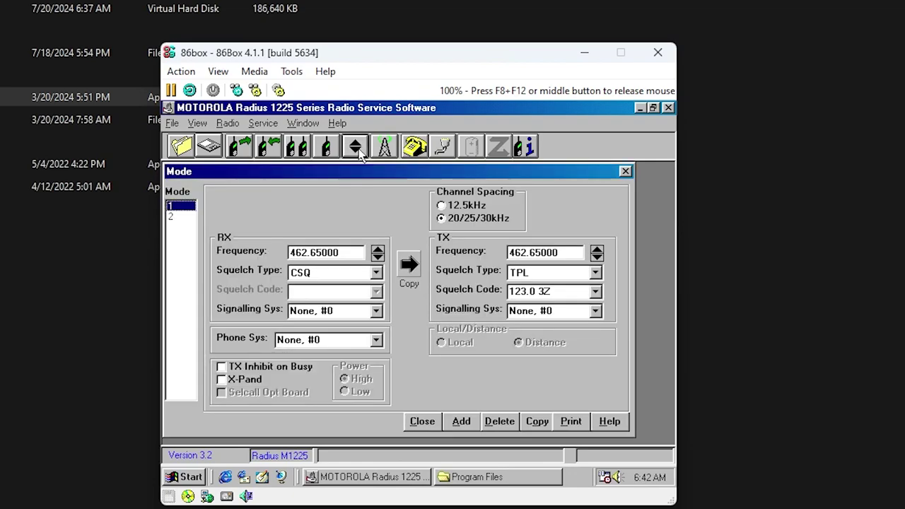
drag(334, 179, 365, 178)
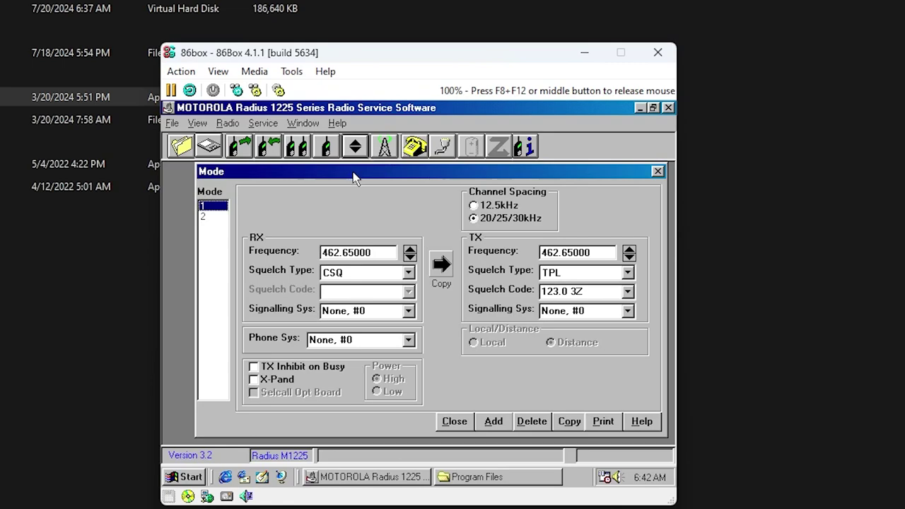
click(206, 220)
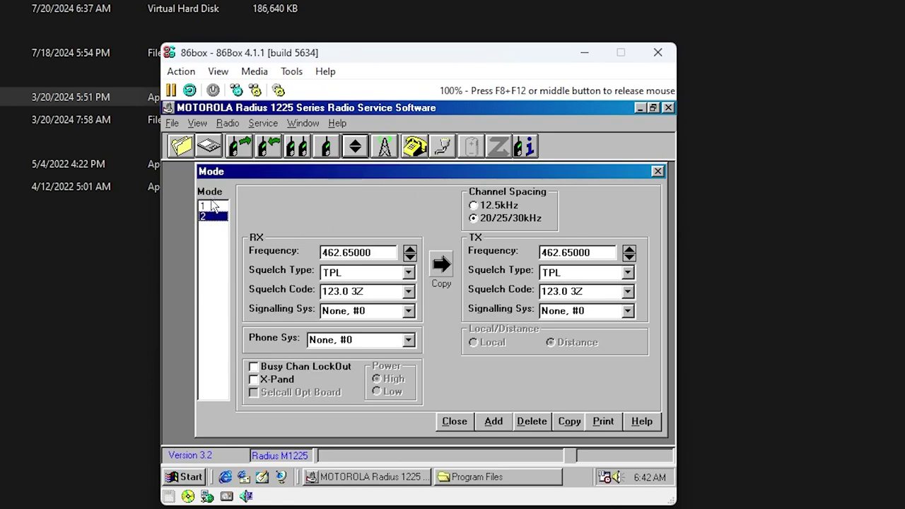
click(212, 206)
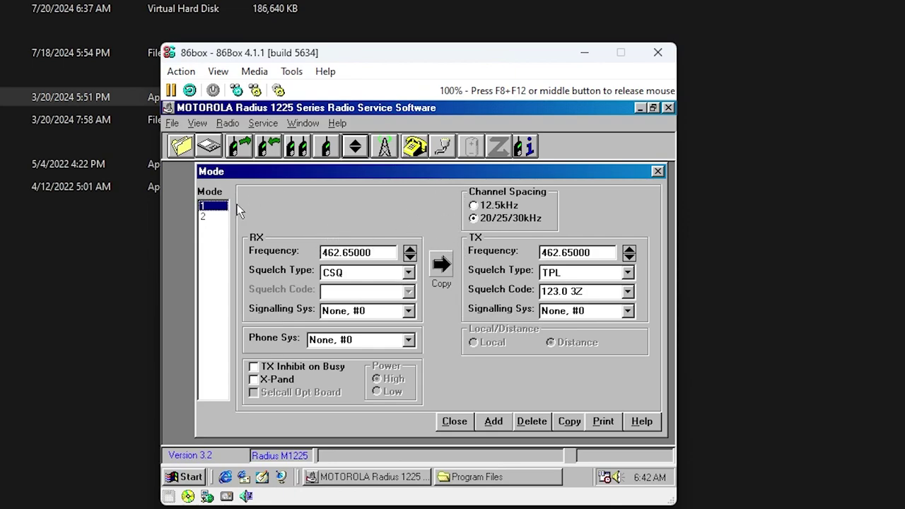
- Set mode 1's RX squelch type to TPL with squelch code 123.0 3Z, and compare it with mode 2
click(409, 272)
click(396, 294)
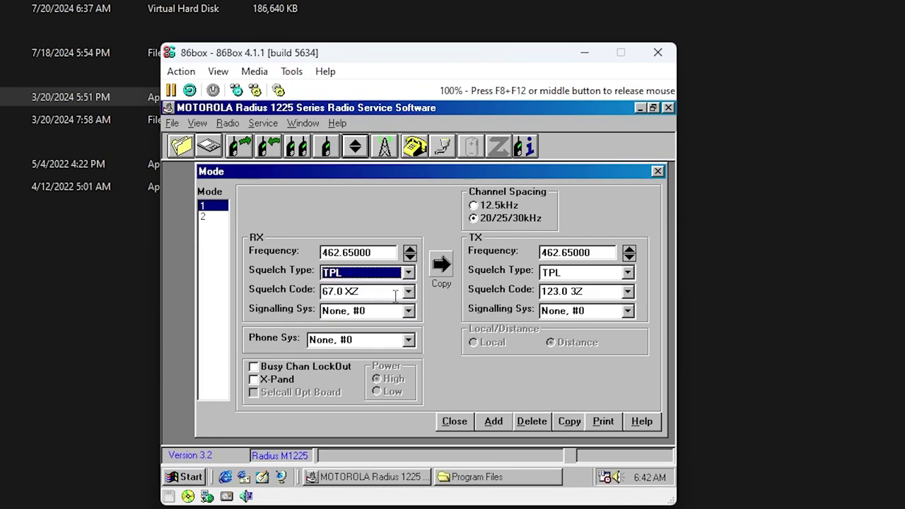
click(409, 292)
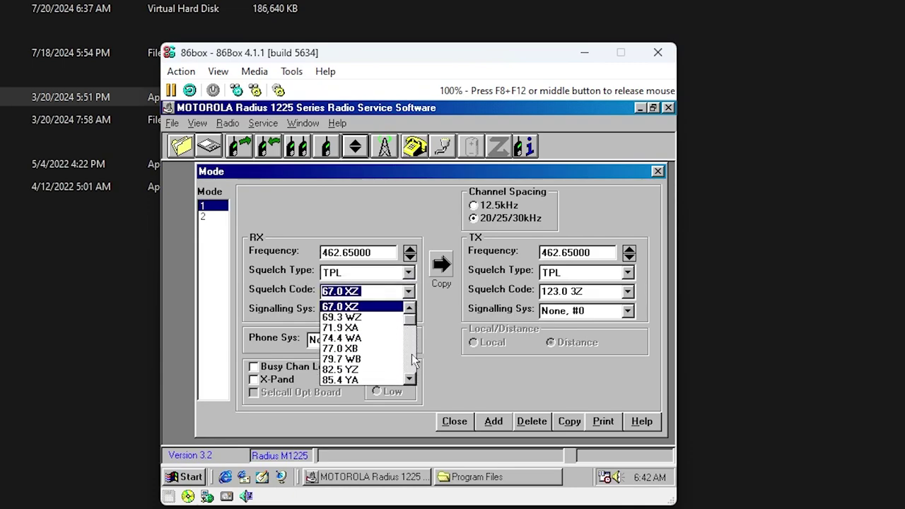
click(410, 379)
click(411, 380)
click(410, 380)
click(410, 380)
click(410, 380)
click(410, 379)
click(410, 380)
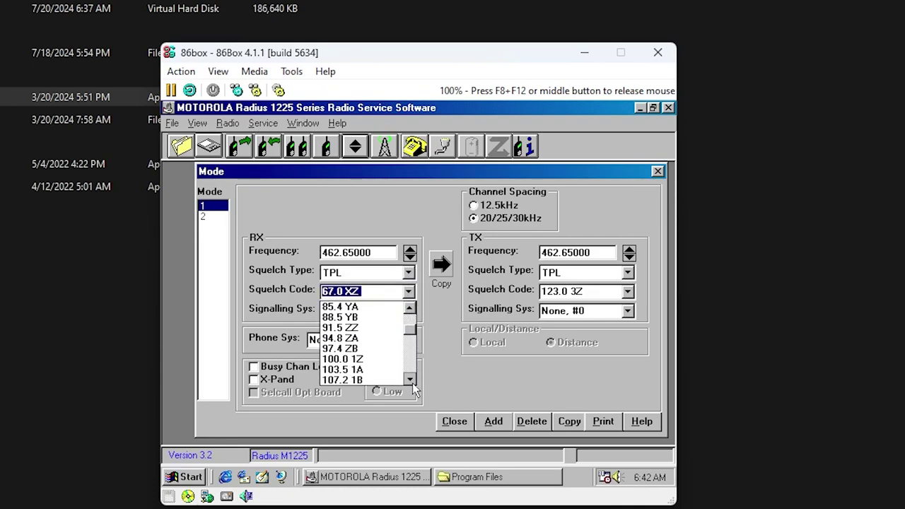
click(410, 379)
click(411, 380)
click(410, 380)
click(410, 380)
click(410, 380)
click(410, 380)
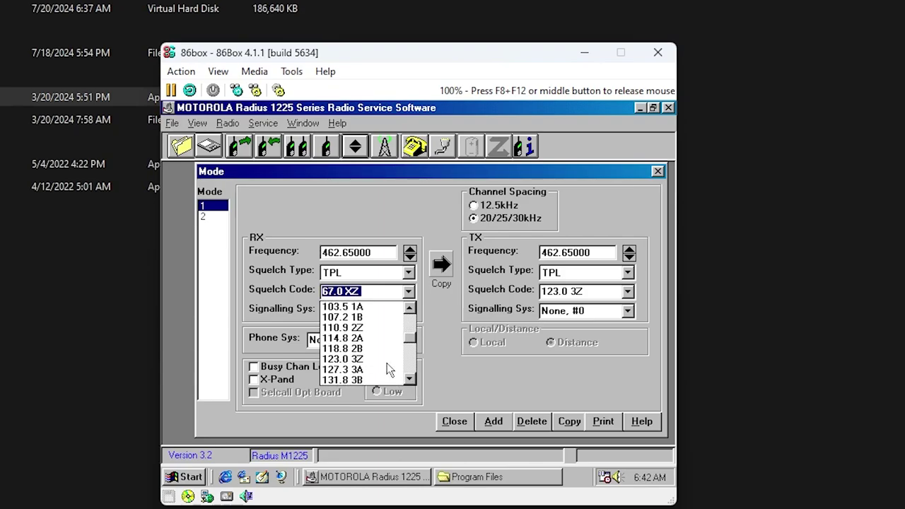
click(386, 360)
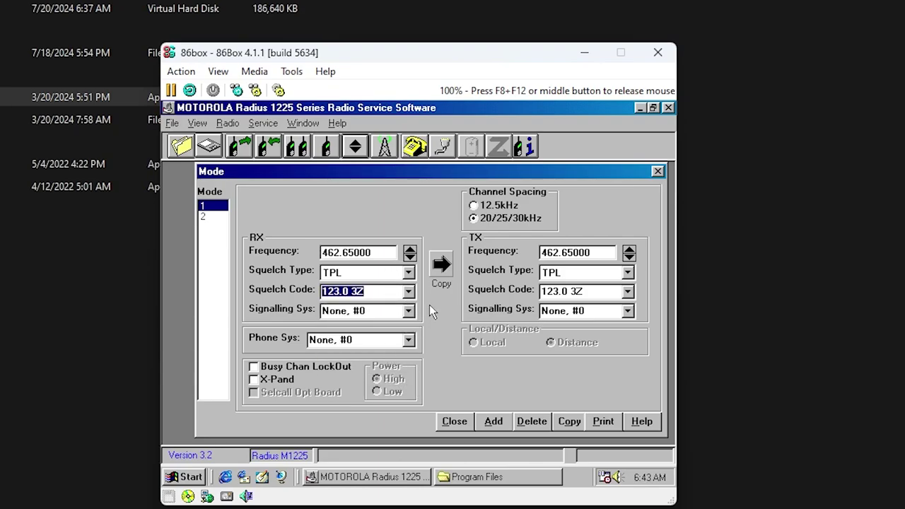
click(205, 216)
click(205, 205)
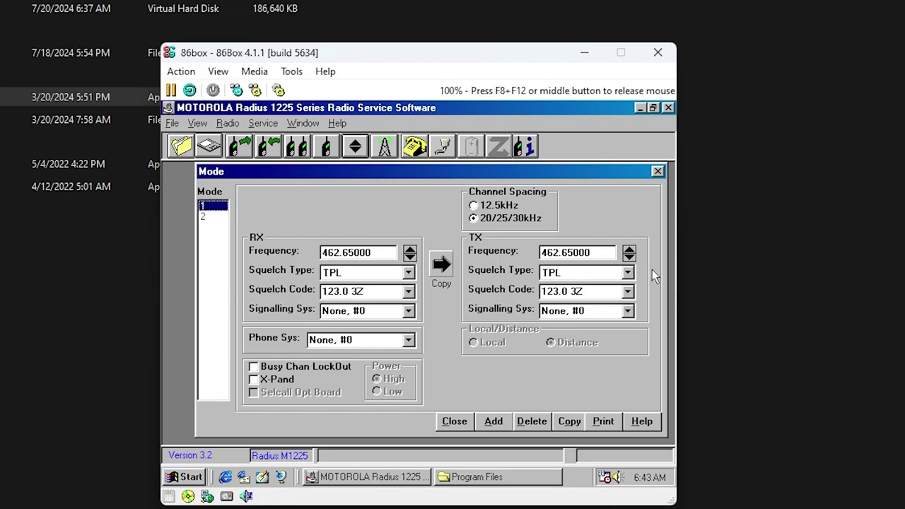
- Browse the available TX squelch codes for mode 1, and set its TX squelch type to CSQ
click(627, 293)
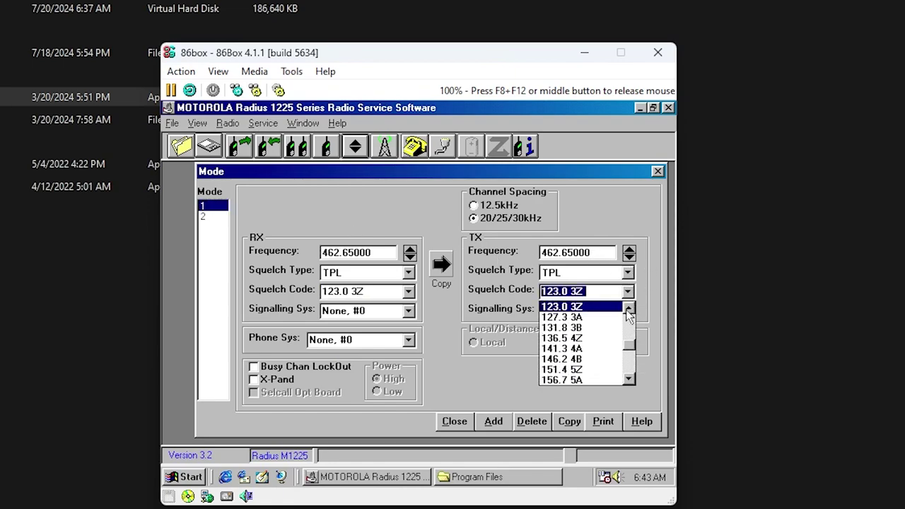
click(627, 309)
click(628, 309)
triple_click(628, 309)
double_click(627, 309)
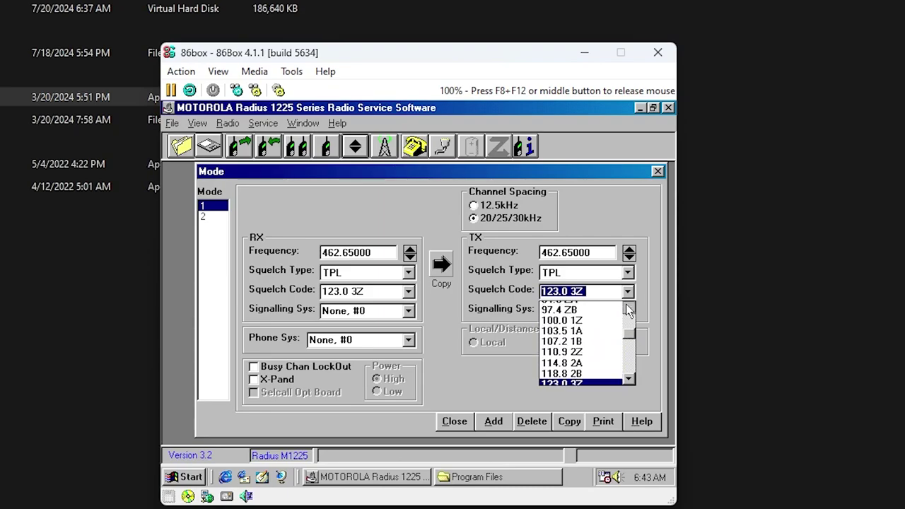
triple_click(627, 310)
triple_click(627, 309)
triple_click(628, 309)
double_click(628, 309)
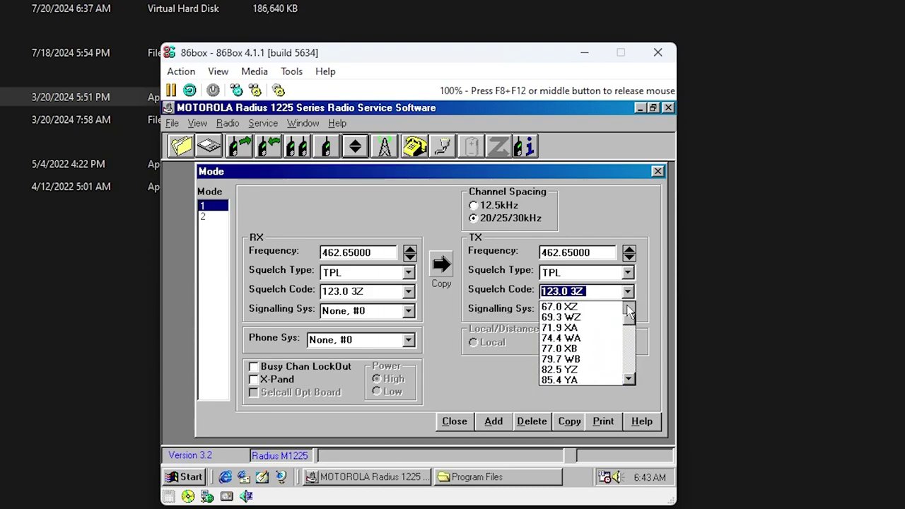
click(627, 274)
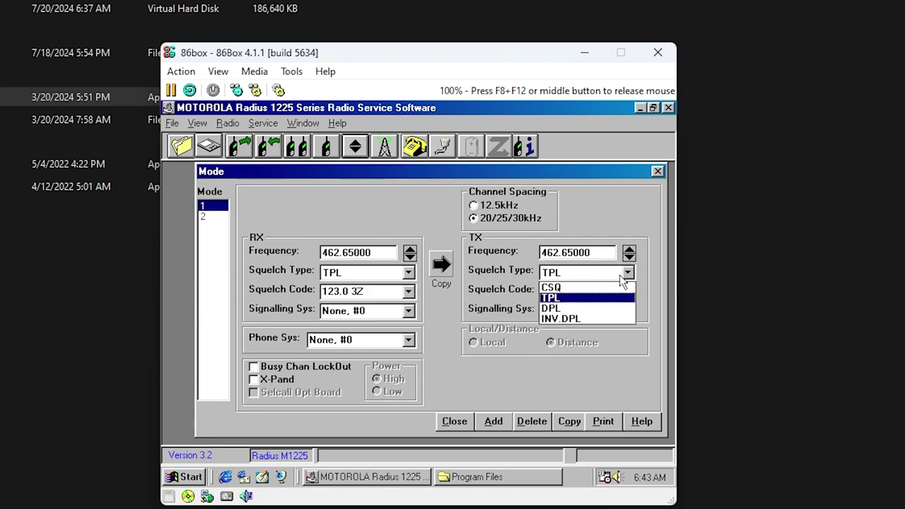
click(587, 287)
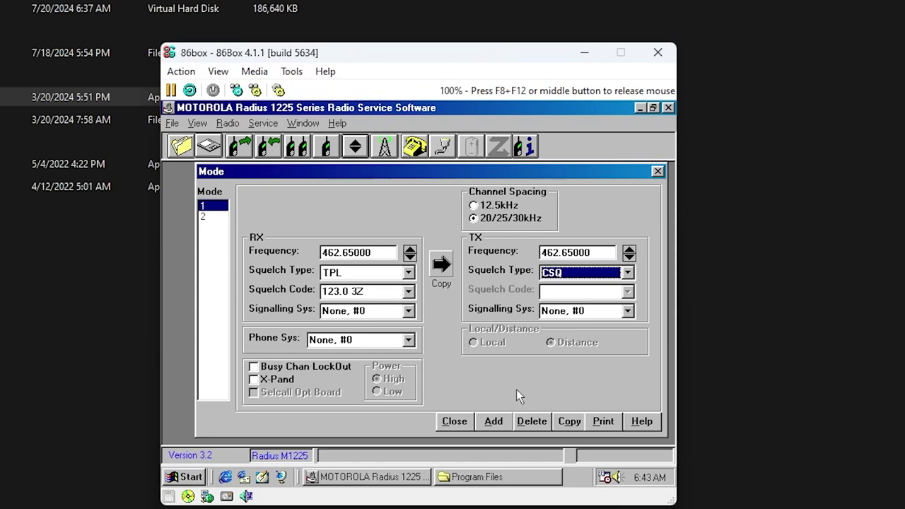
- Set mode 1's RX squelch type to CSQ, and compare the mode with mode 2
click(219, 217)
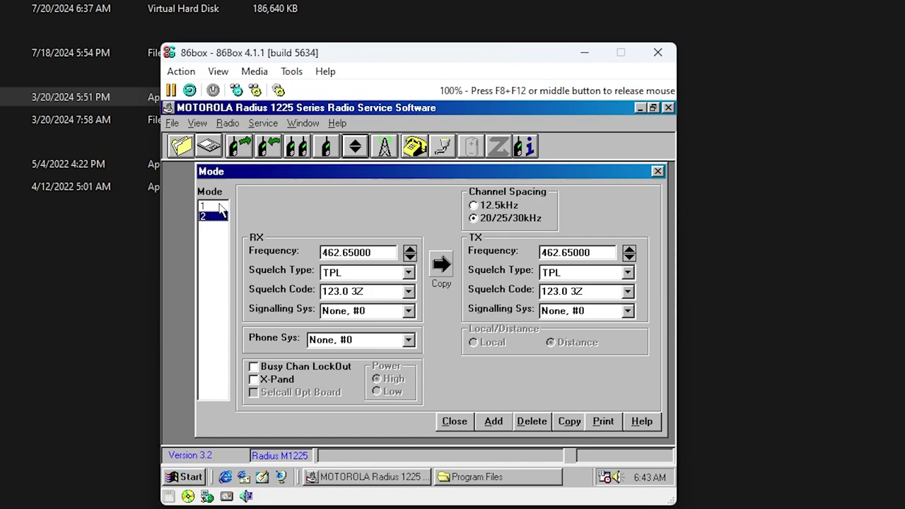
click(221, 210)
click(407, 273)
click(382, 287)
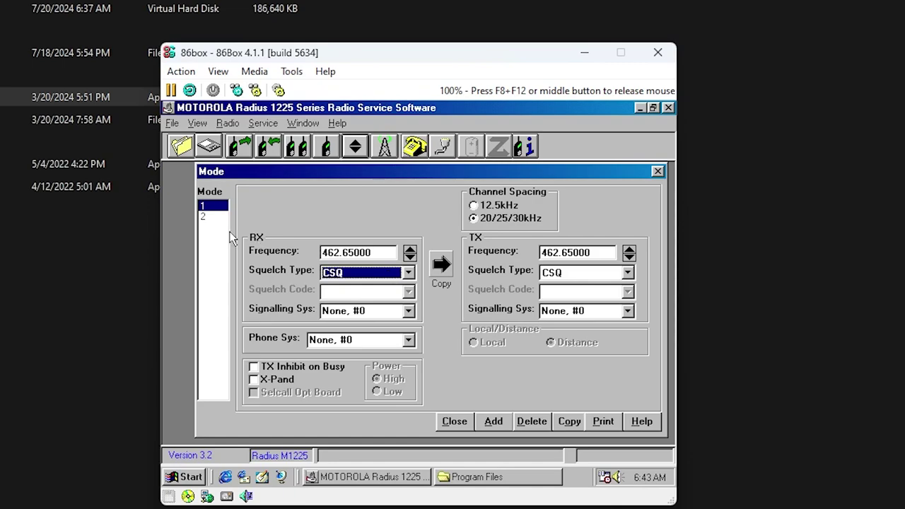
click(206, 217)
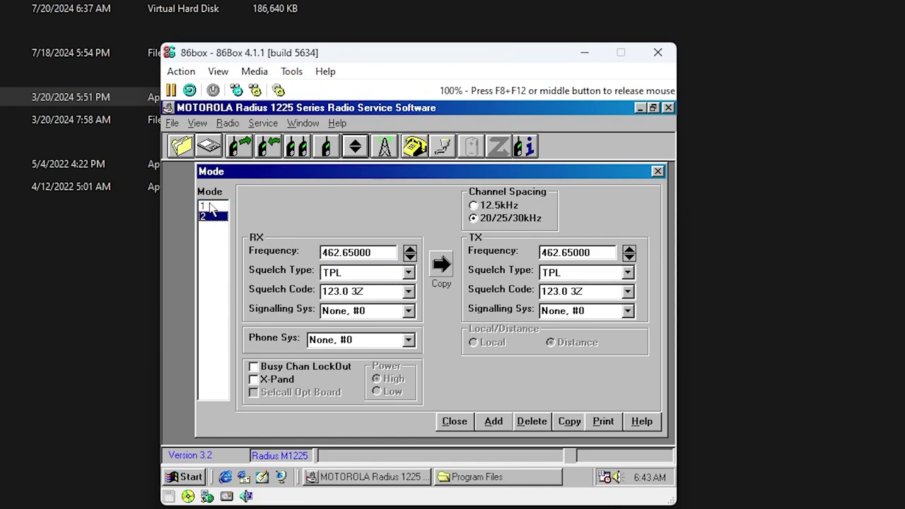
click(215, 206)
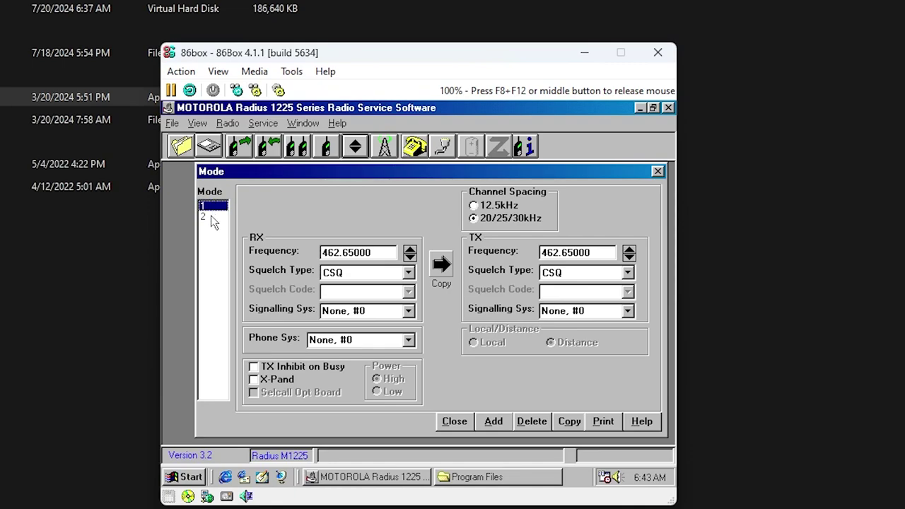
- Set mode 1's TX squelch type to TPL with squelch code 123.0 3Z
click(214, 216)
click(628, 273)
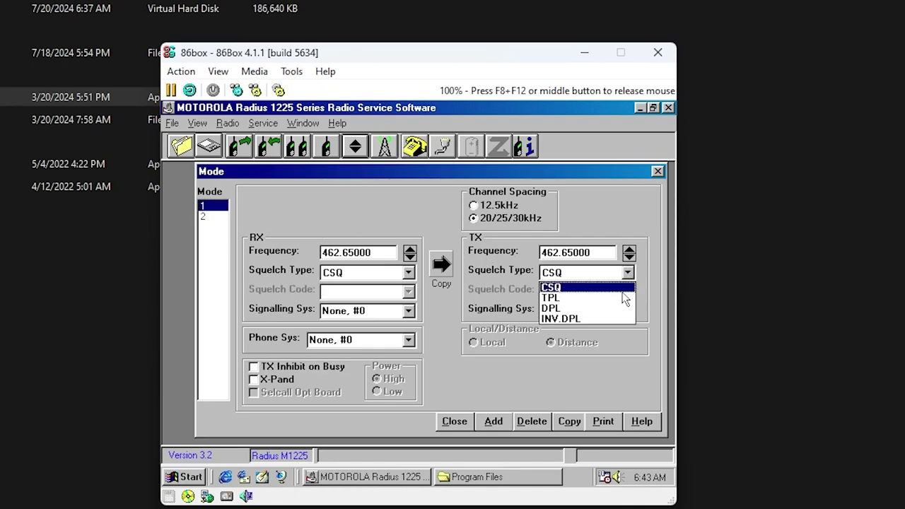
click(625, 300)
click(628, 273)
click(621, 298)
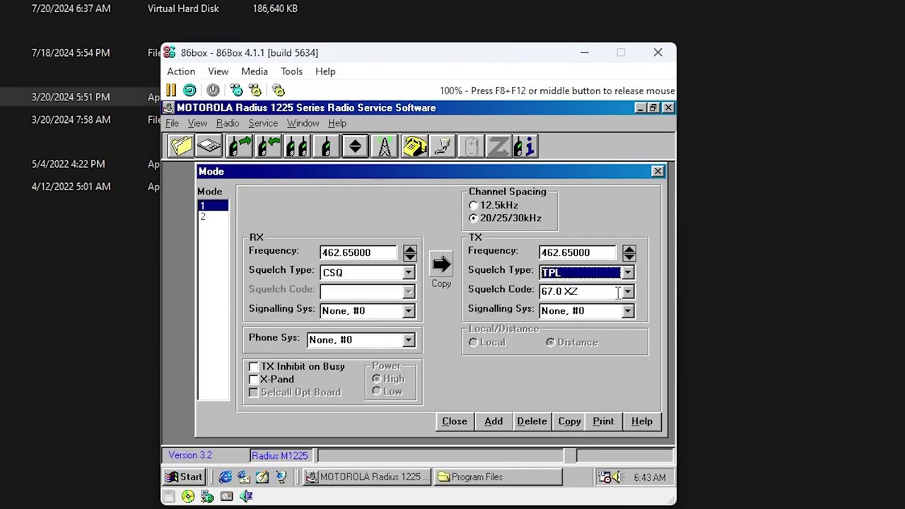
click(628, 292)
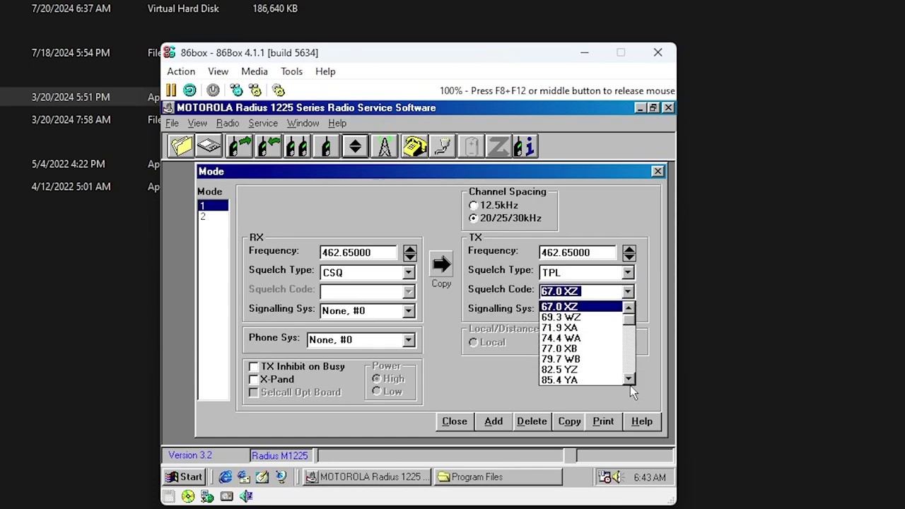
drag(628, 380, 628, 380)
click(587, 359)
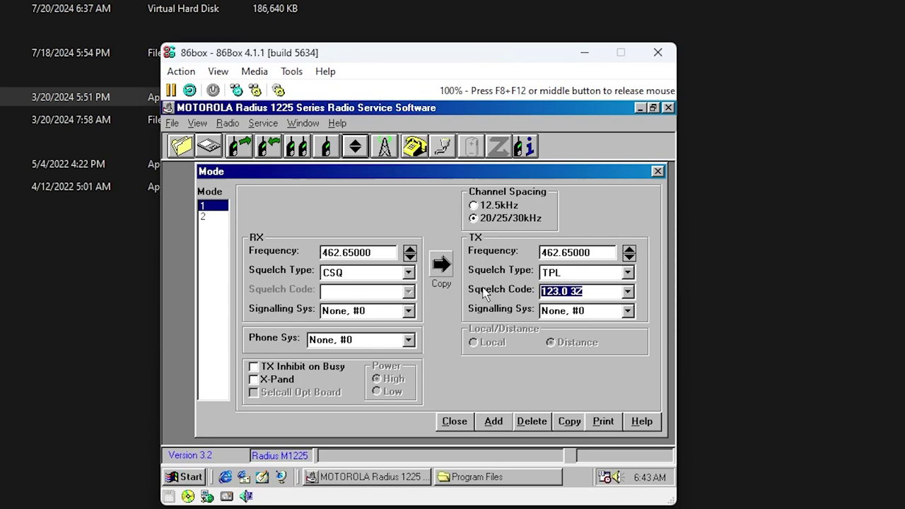
- Add a third mode, then close and reopen the Mode settings and select mode 3
click(207, 217)
click(211, 205)
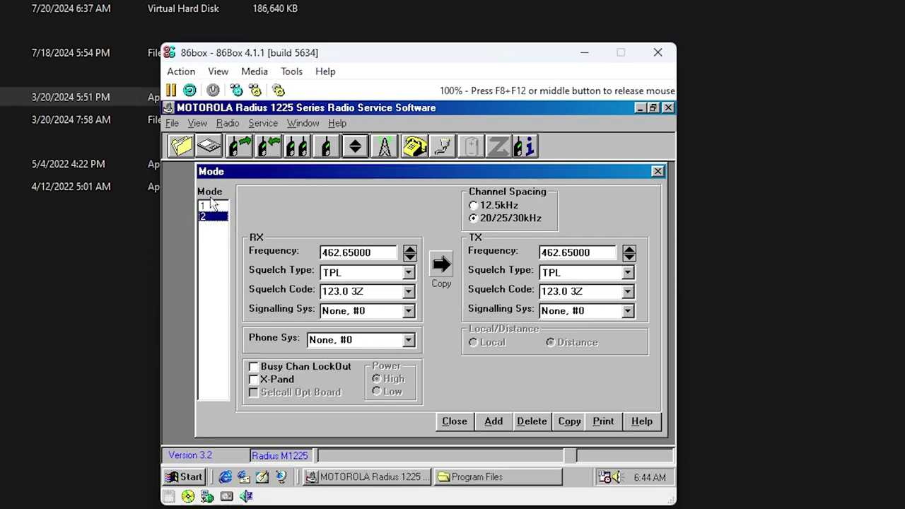
key(Down)
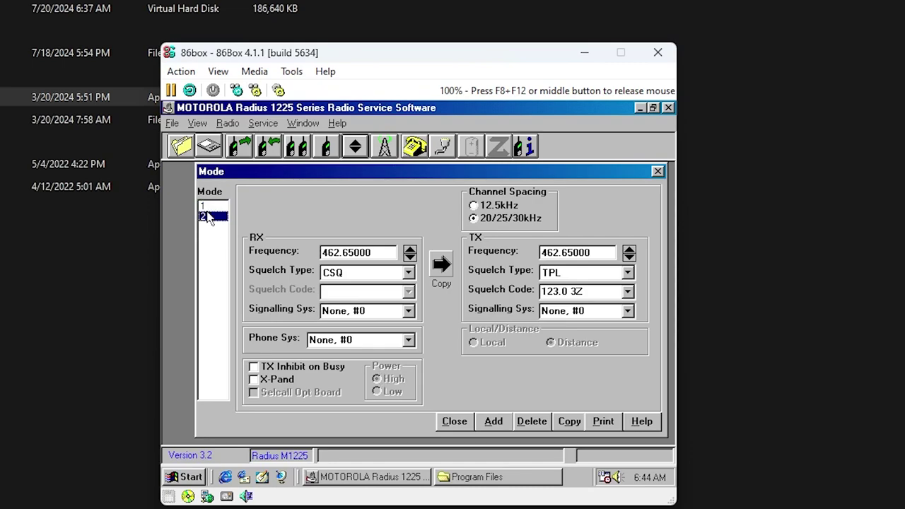
click(493, 420)
click(453, 421)
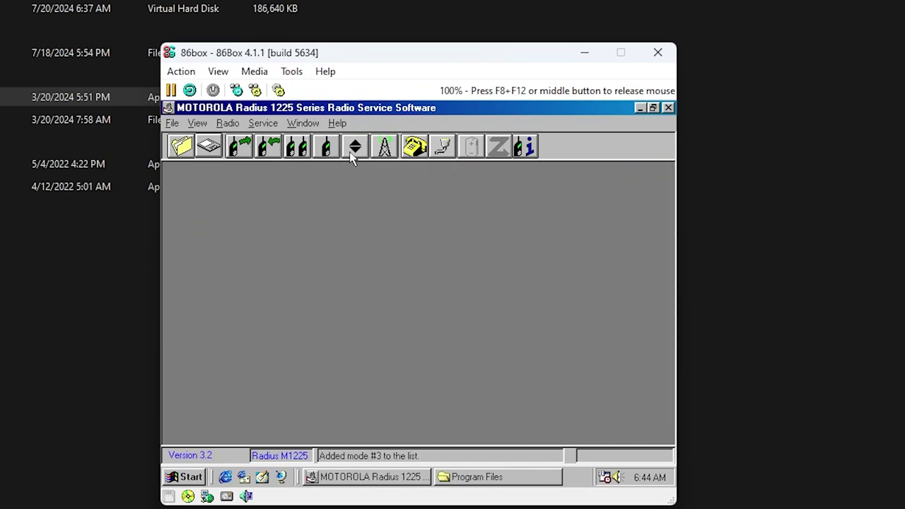
click(354, 149)
drag(209, 173, 234, 182)
click(207, 238)
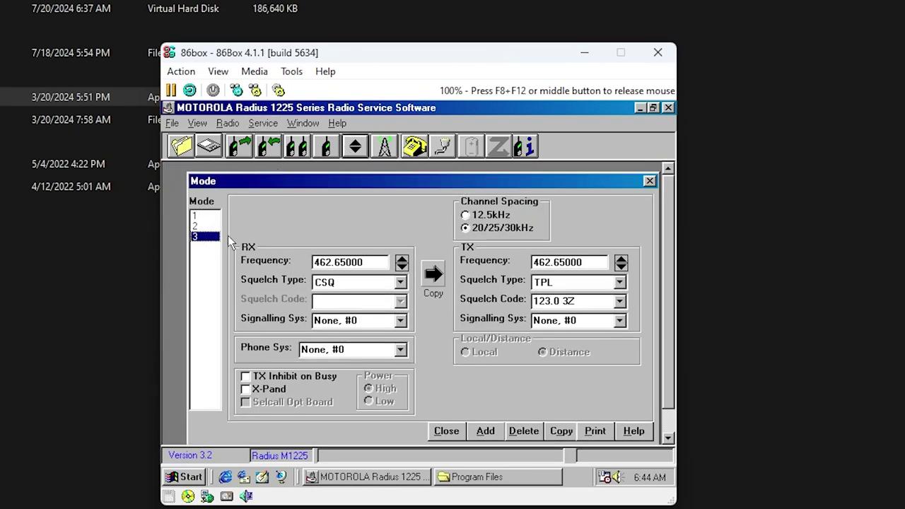
- Look up FRS channel 02 in the FRS/GMRS frequency table and set mode 3's RX frequency to 462.58750
key(F8+F12)
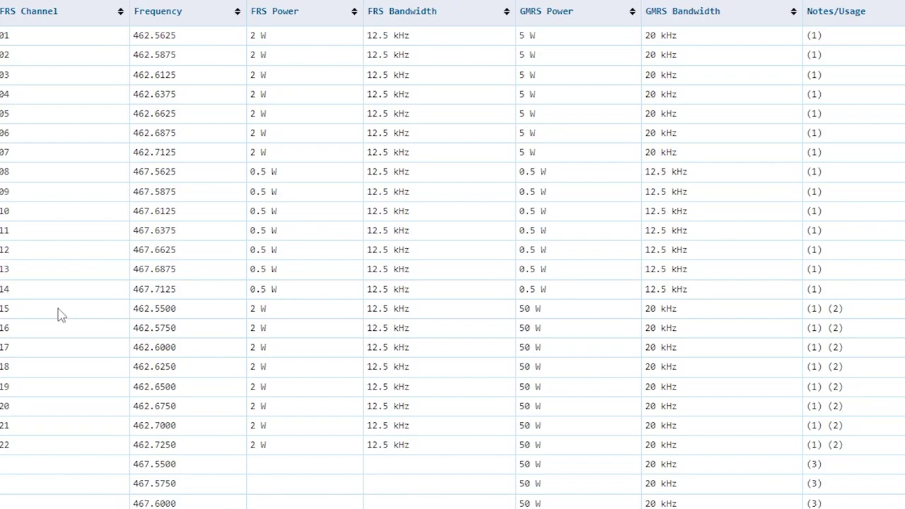
scroll(60, 315, down, 2)
scroll(60, 316, up, 2)
double_click(159, 54)
click(151, 24)
key(alt+Tab)
double_click(443, 239)
key(BackSpace)
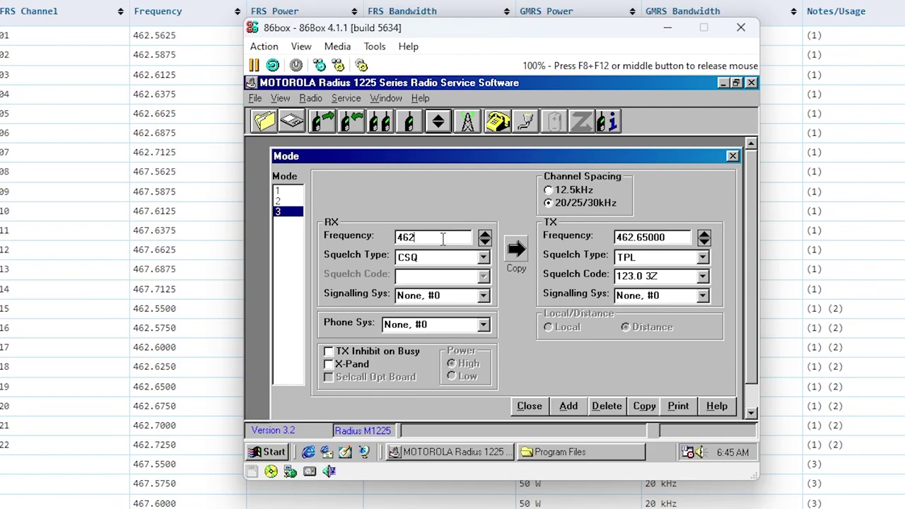
text(462.58750)
key(Tab)
- Copy mode 3's RX frequency 462.58750 to its TX frequency, set the TX squelch type to CSQ, and add another mode
key(shift+Tab)
key(ctrl+c)
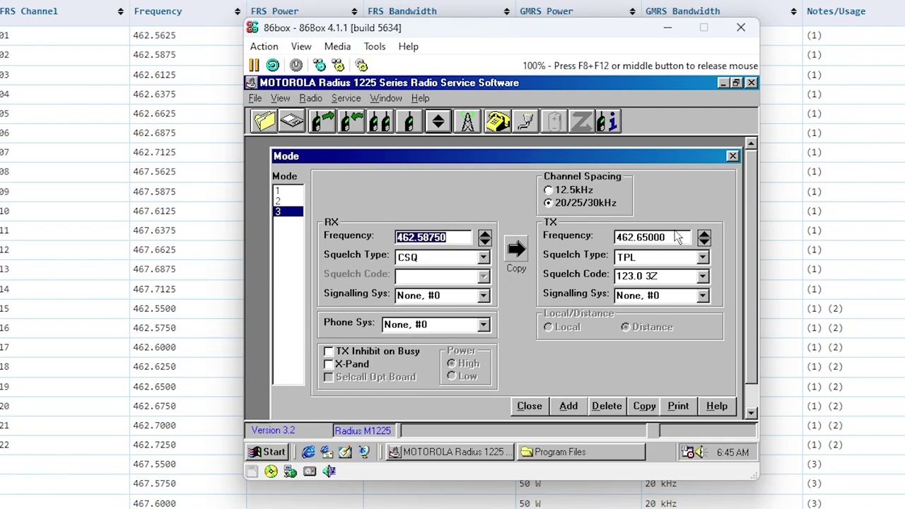
double_click(672, 237)
key(ctrl+v)
click(703, 258)
click(654, 270)
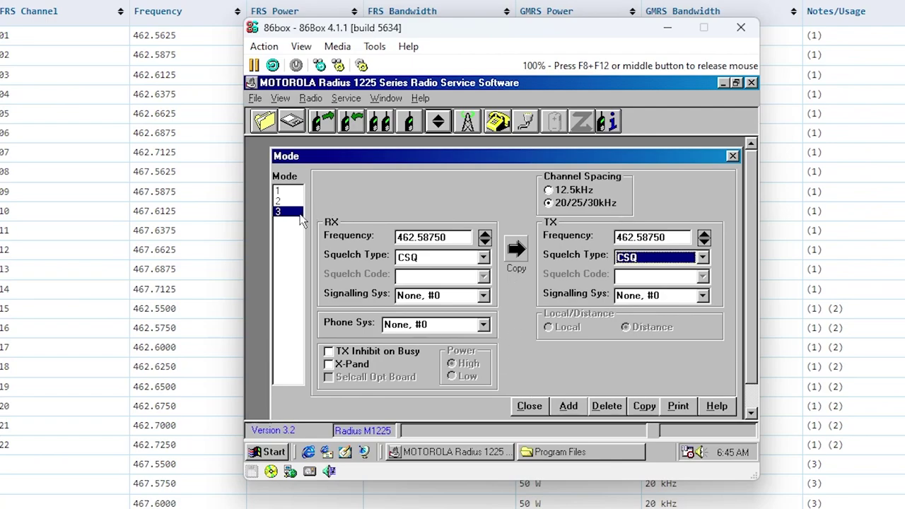
click(569, 406)
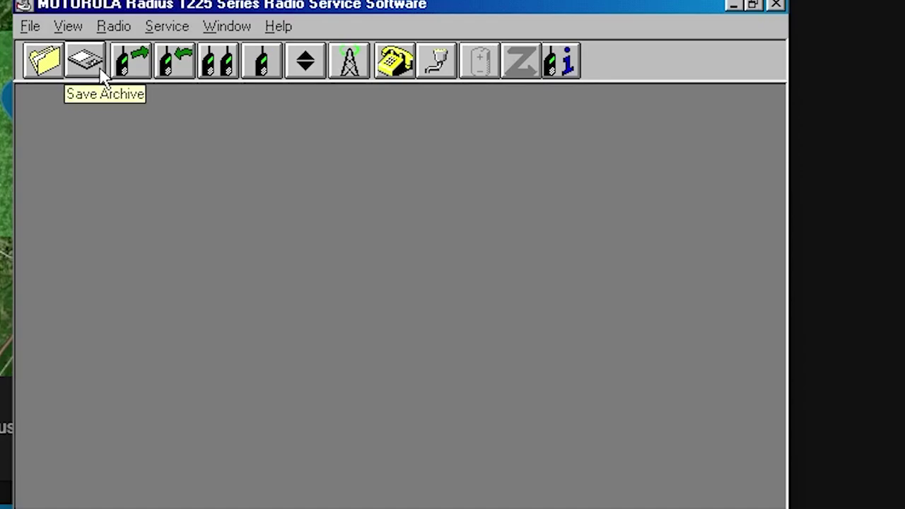
- Save the configuration as an archive and write it to the radio
click(85, 61)
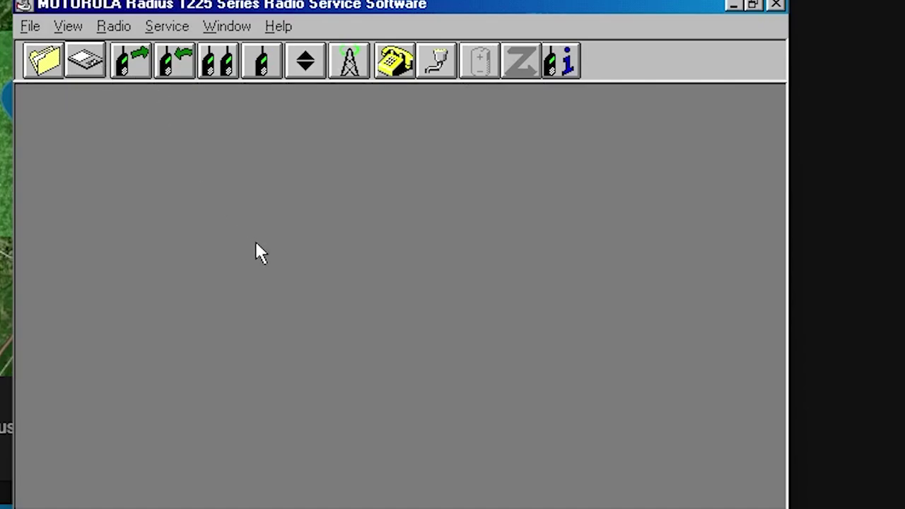
click(182, 60)
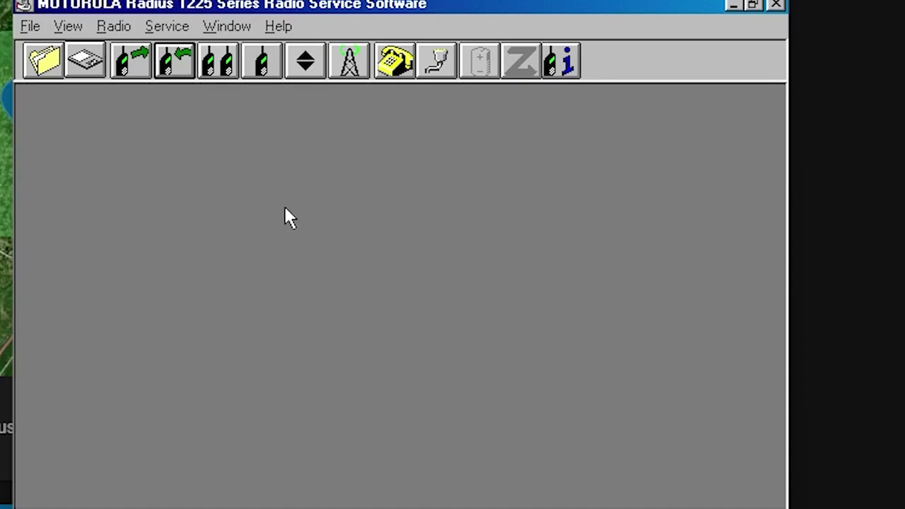
- Close the Radio Service Software and shut down the Windows 98 machine
click(776, 6)
click(43, 506)
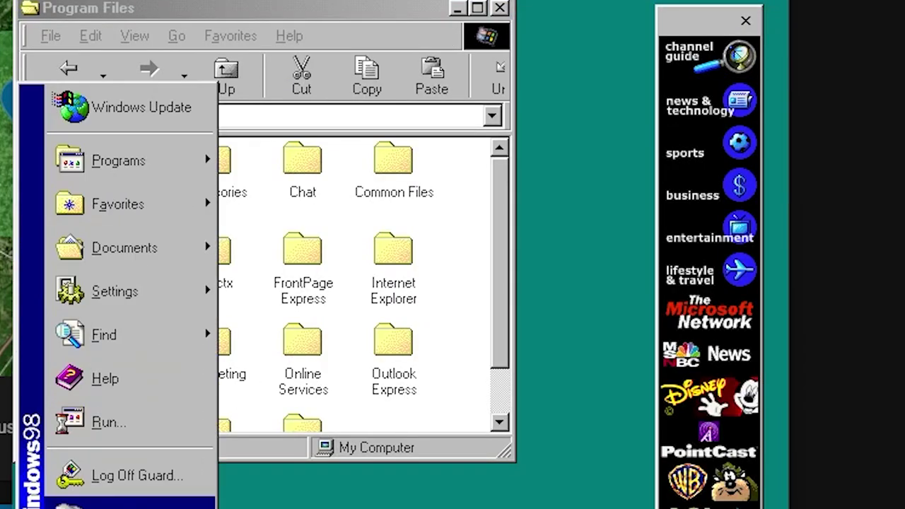
key(u)
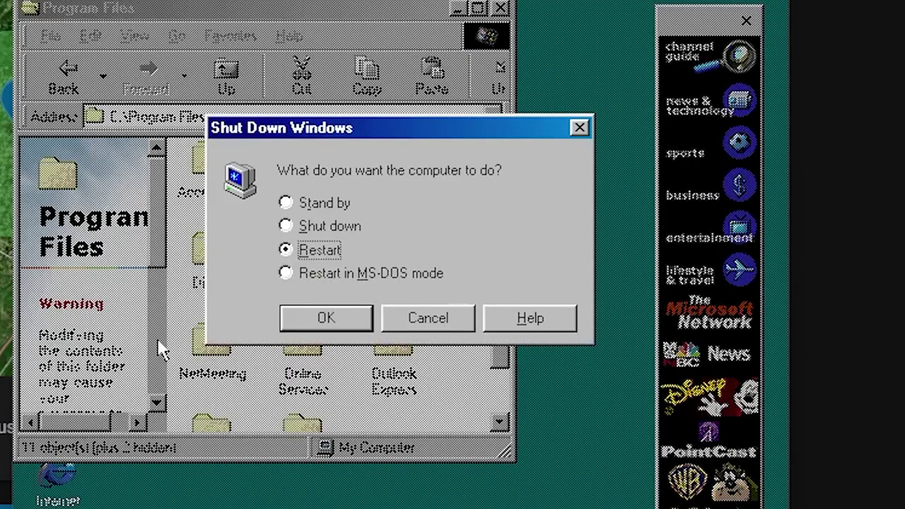
click(330, 226)
click(333, 324)
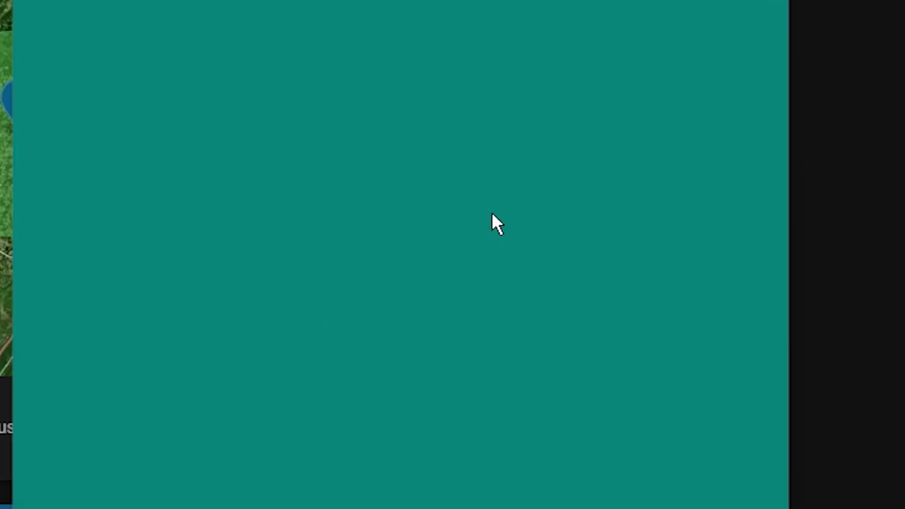